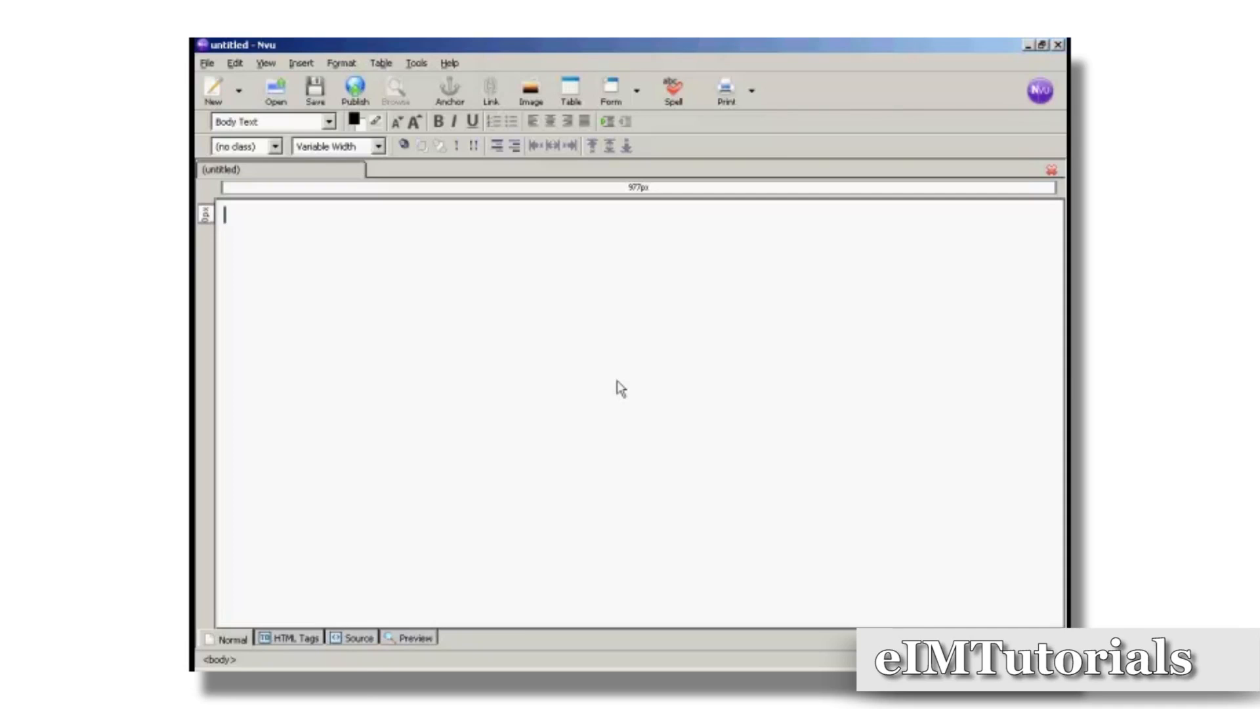
Insert a table with two rows and three columns and set its alignment to Center.
left_click(572, 92)
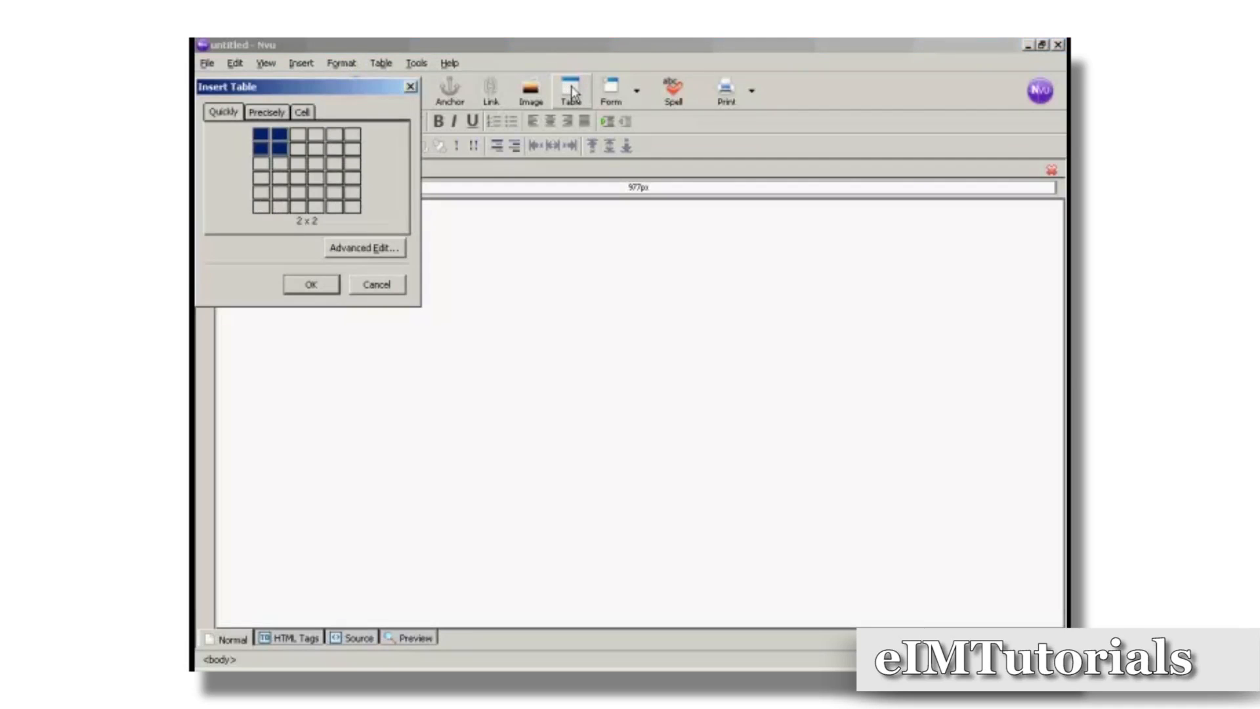
left_click(297, 157)
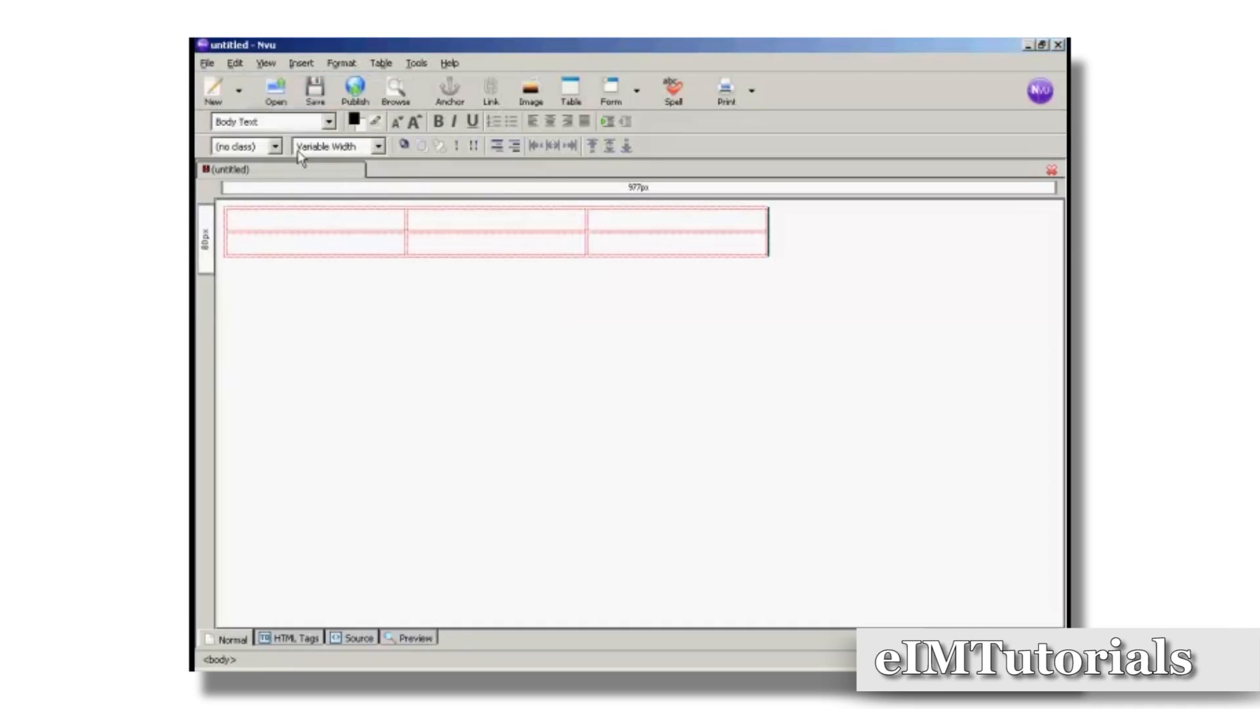
left_click(231, 216)
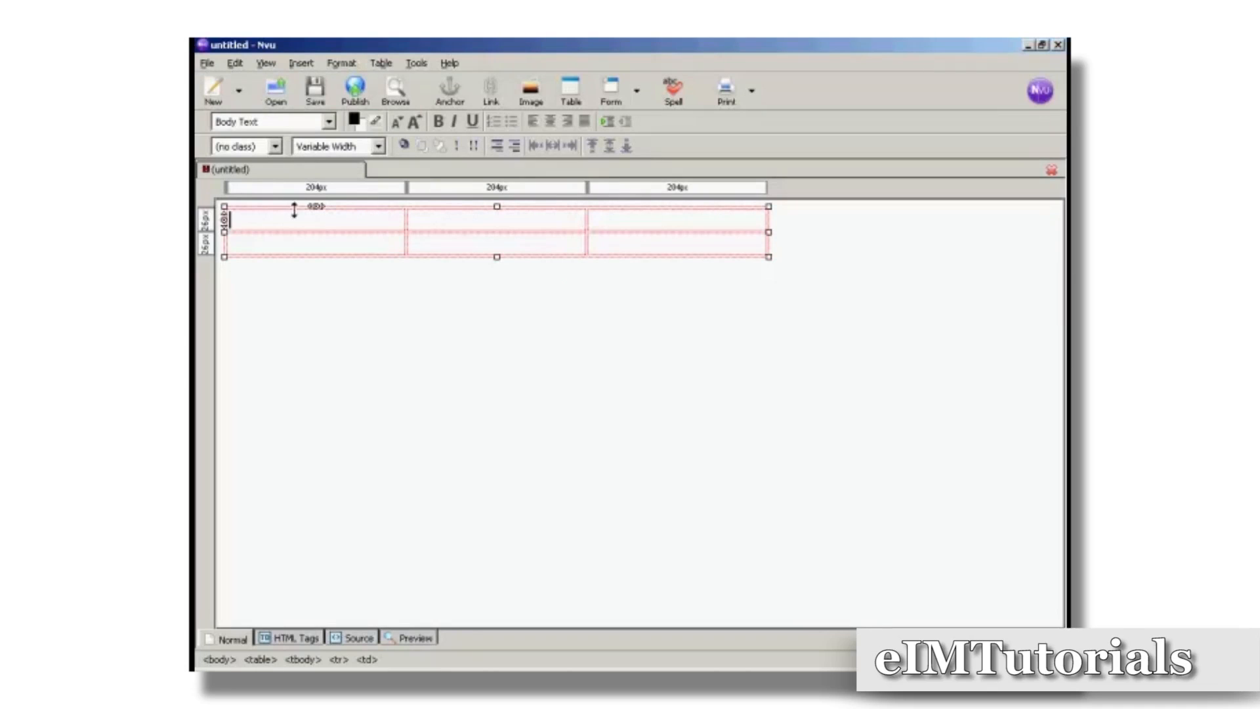
left_click(379, 65)
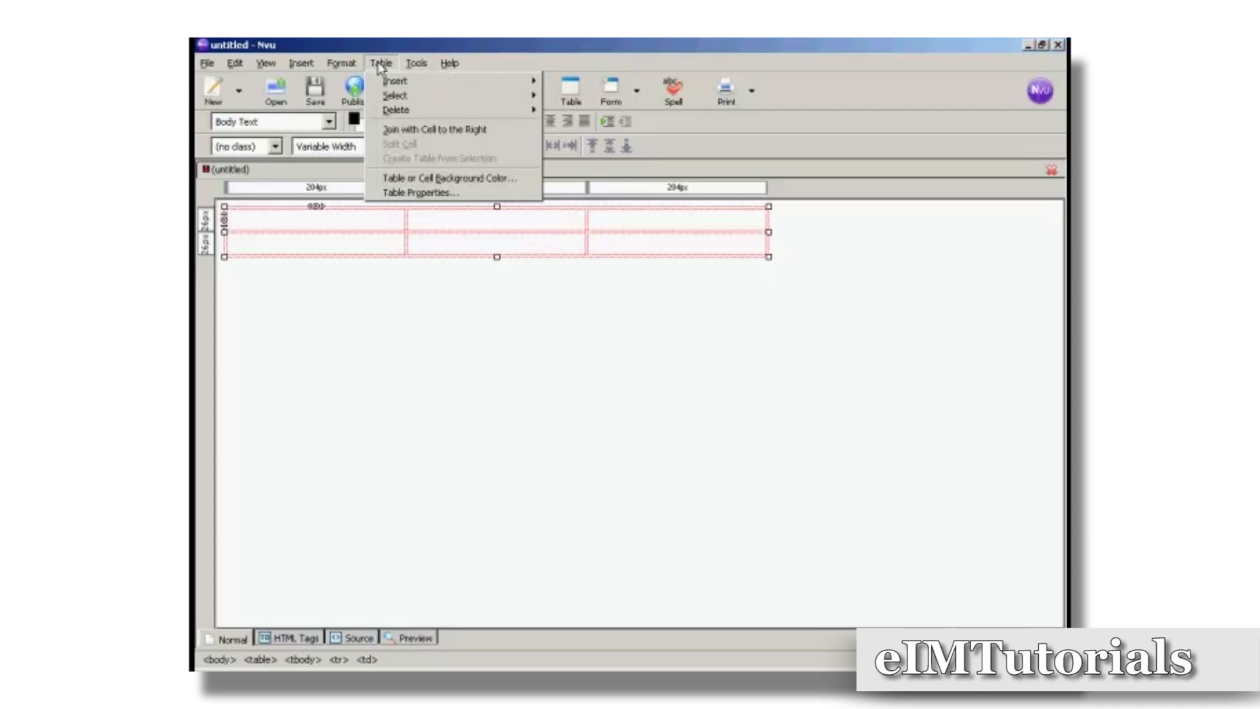
left_click(424, 194)
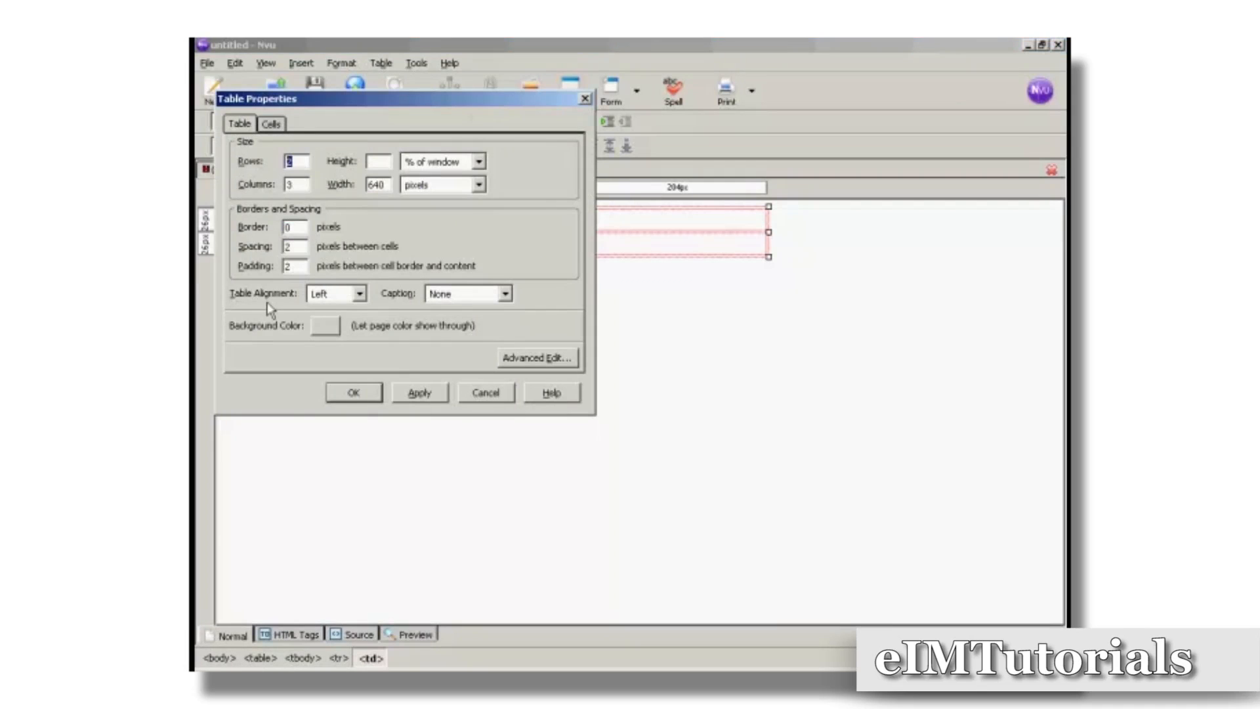
left_click(363, 293)
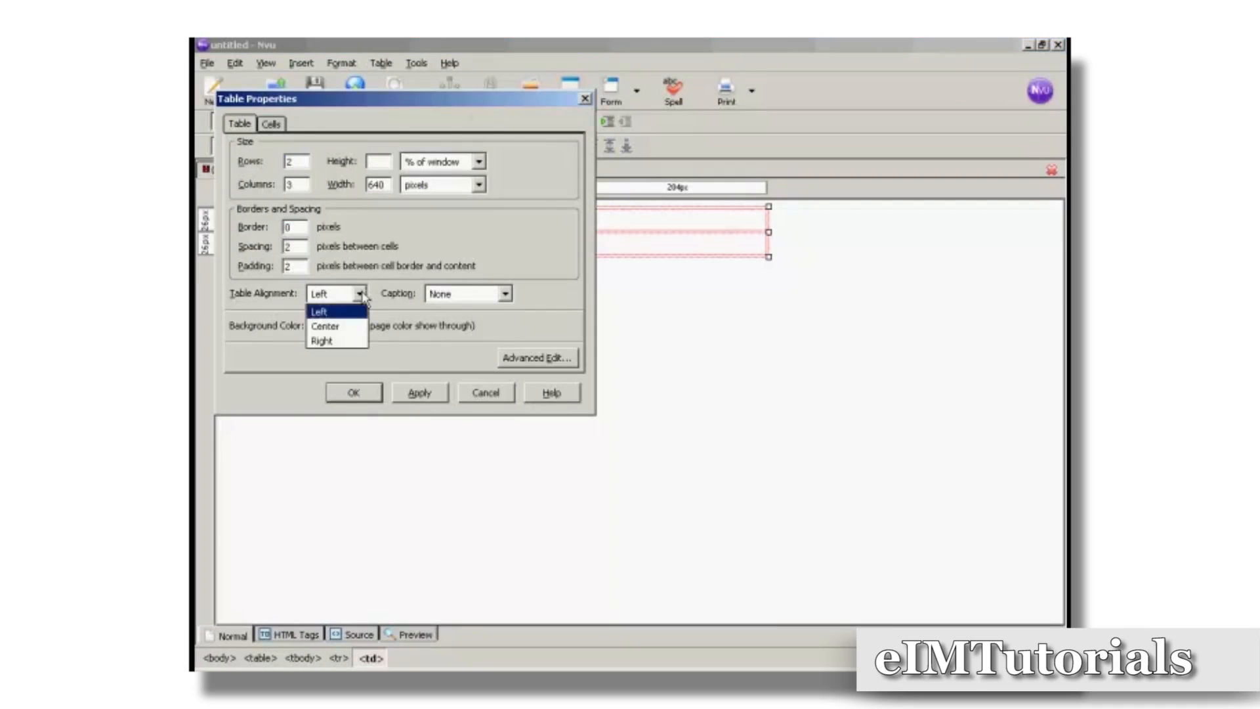
left_click(331, 327)
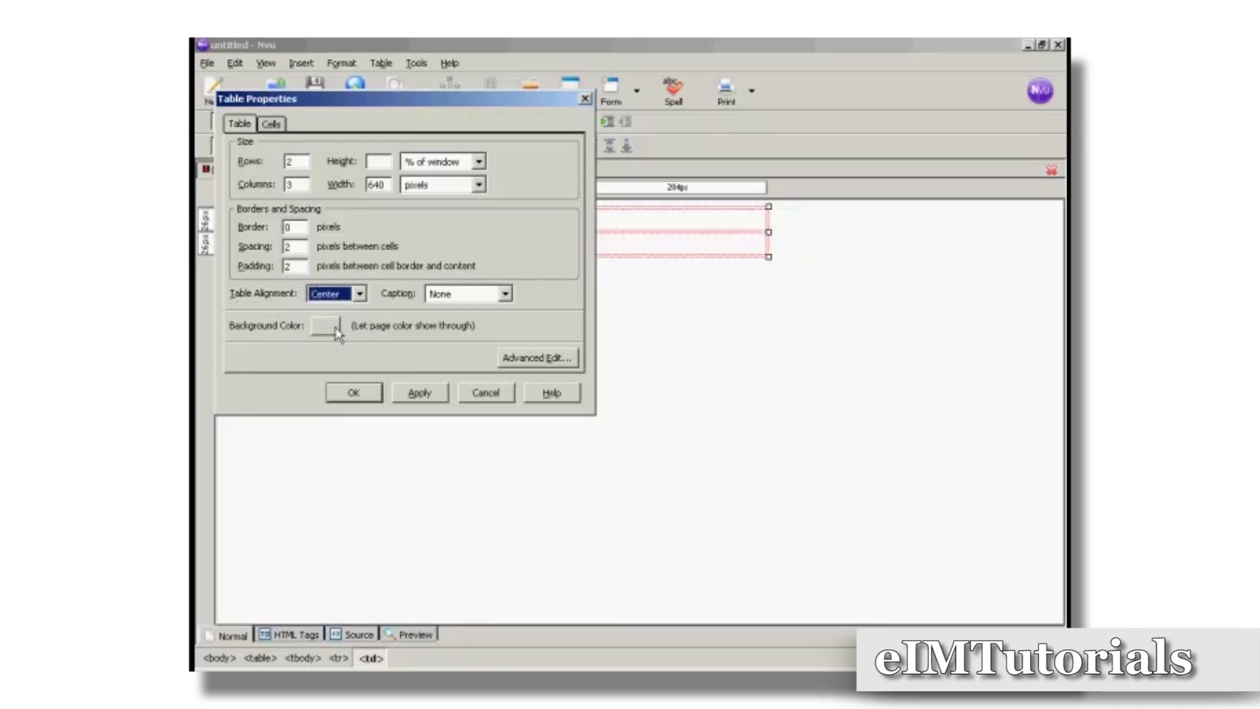
left_click(423, 396)
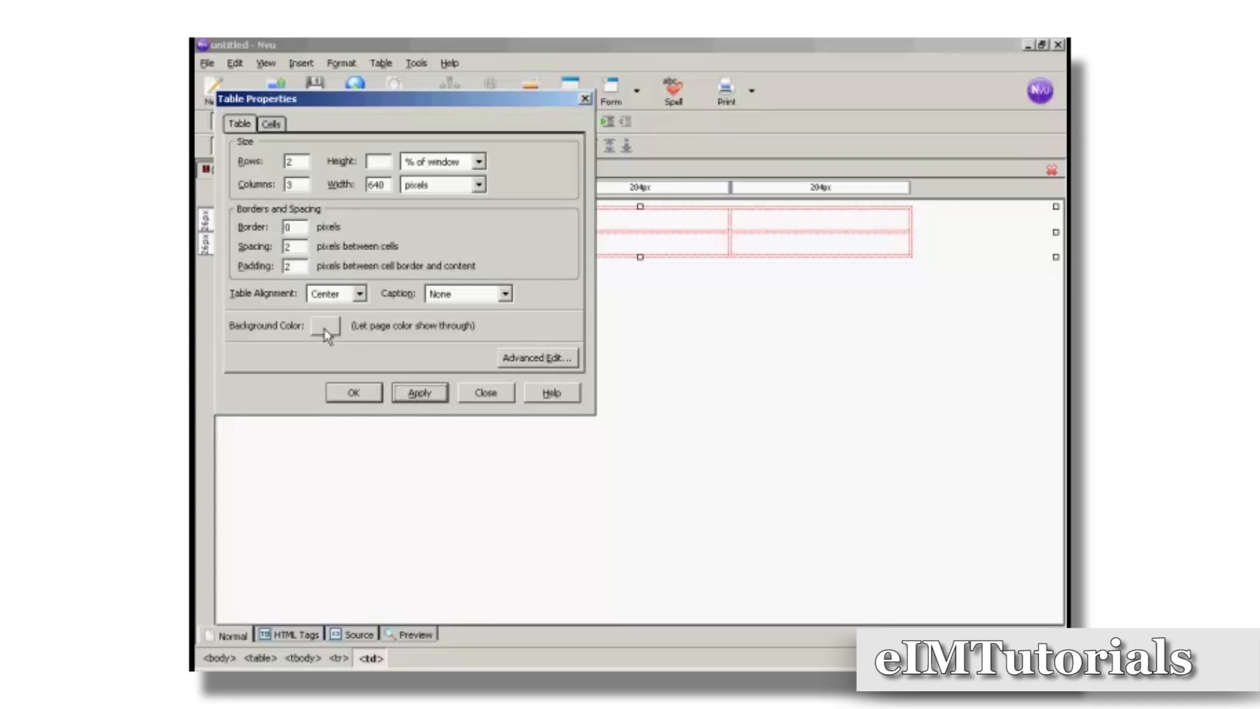
left_click(355, 394)
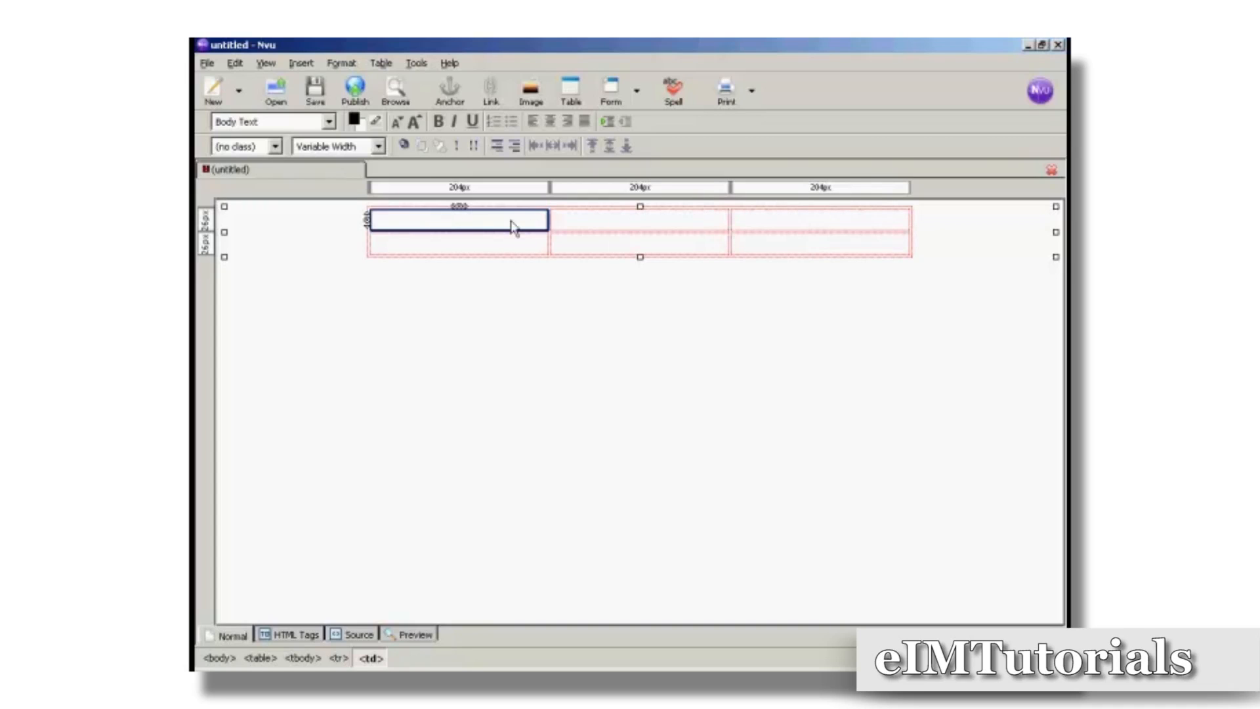
Select the table's top row and join its three cells into a single cell.
left_click(378, 67)
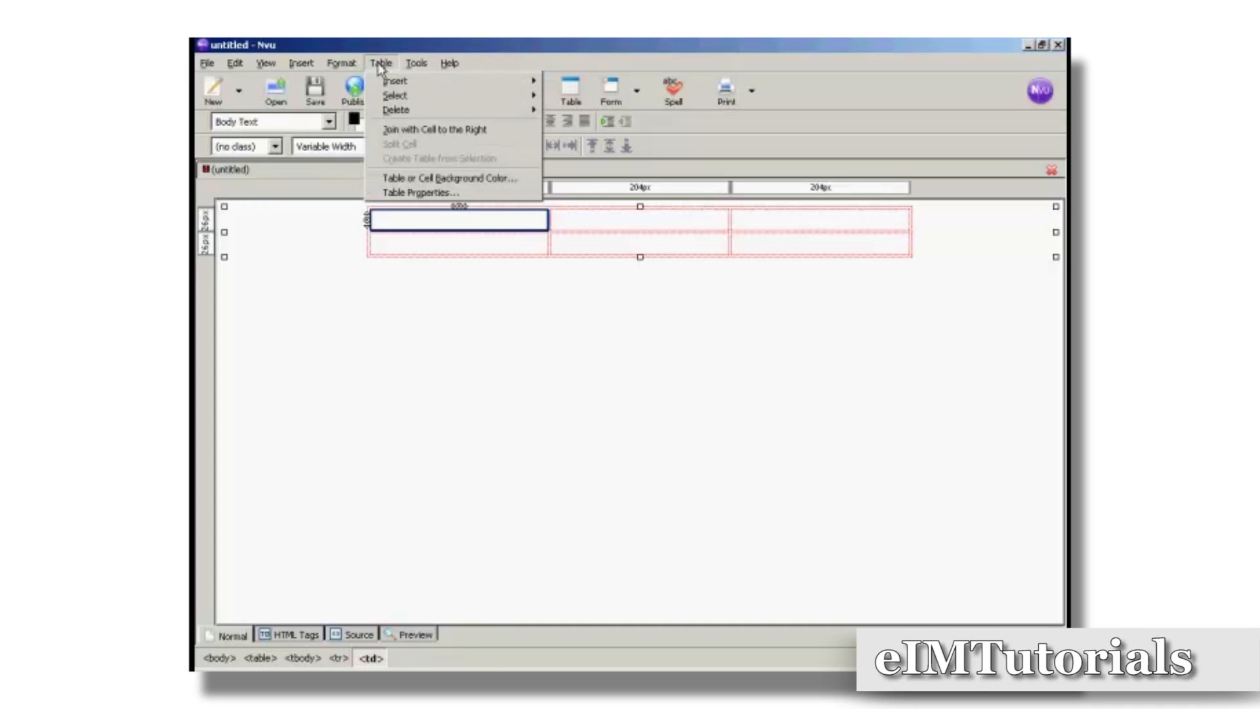
mouse_move(396, 103)
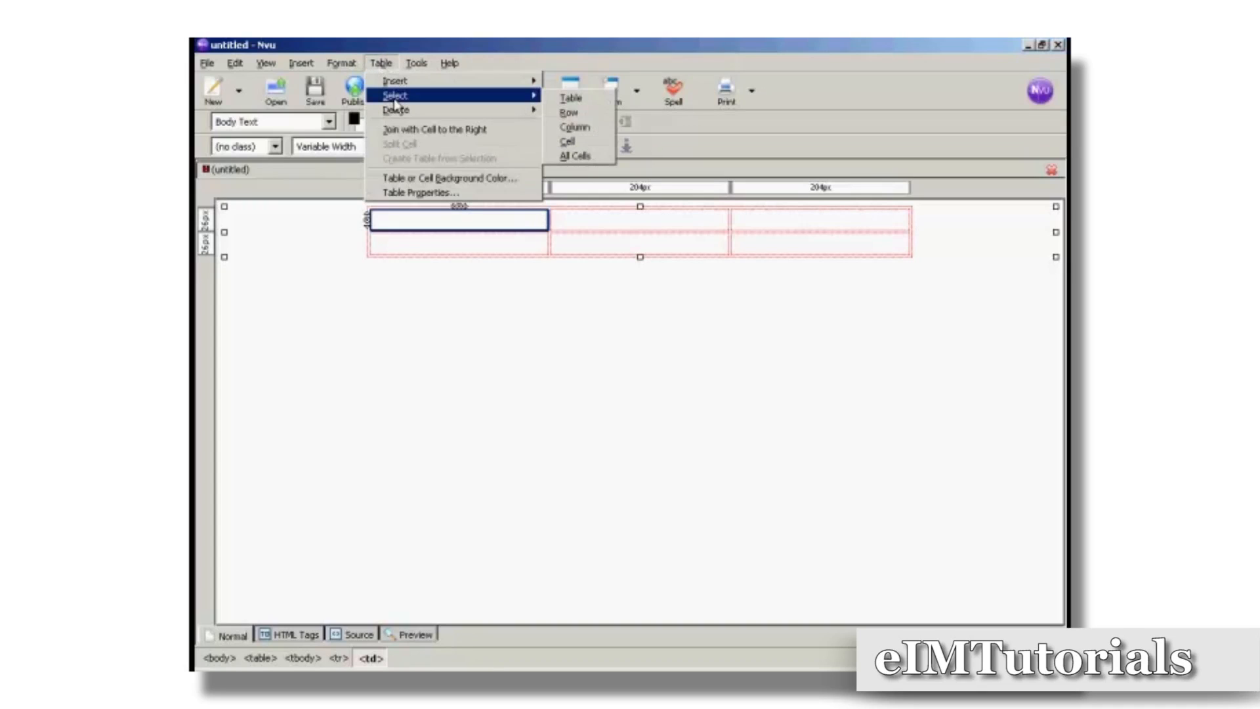
left_click(570, 112)
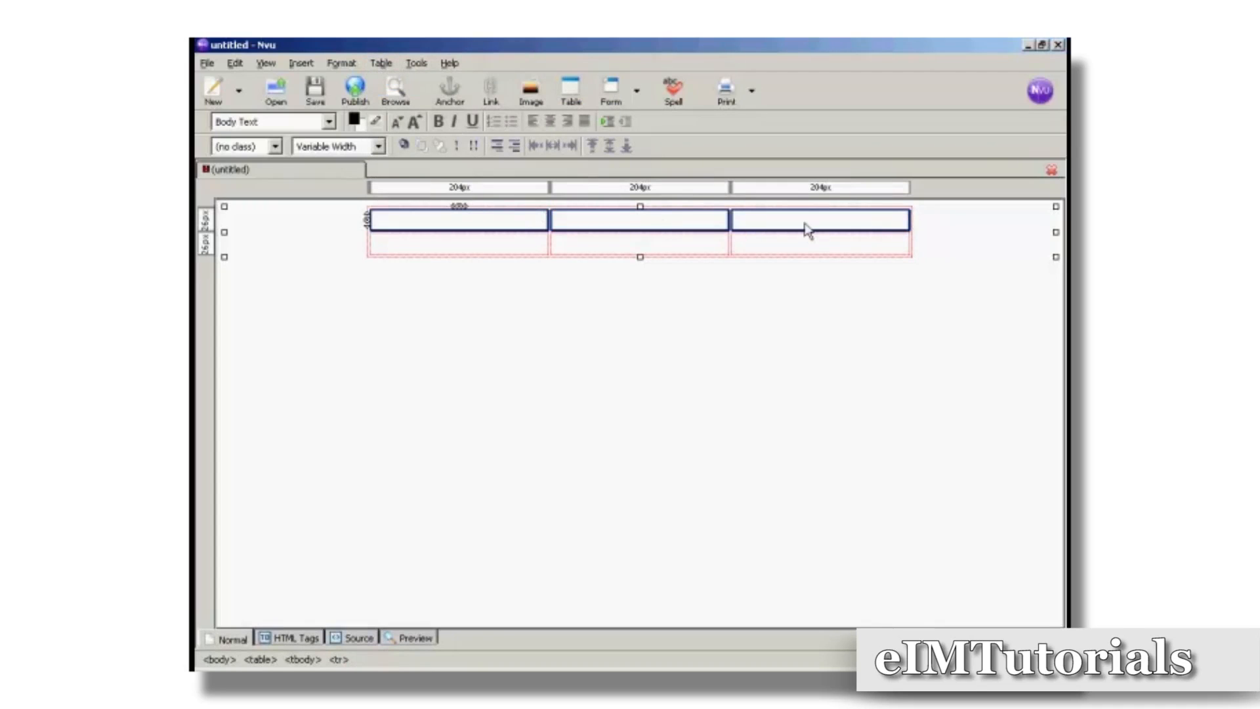
left_click(382, 63)
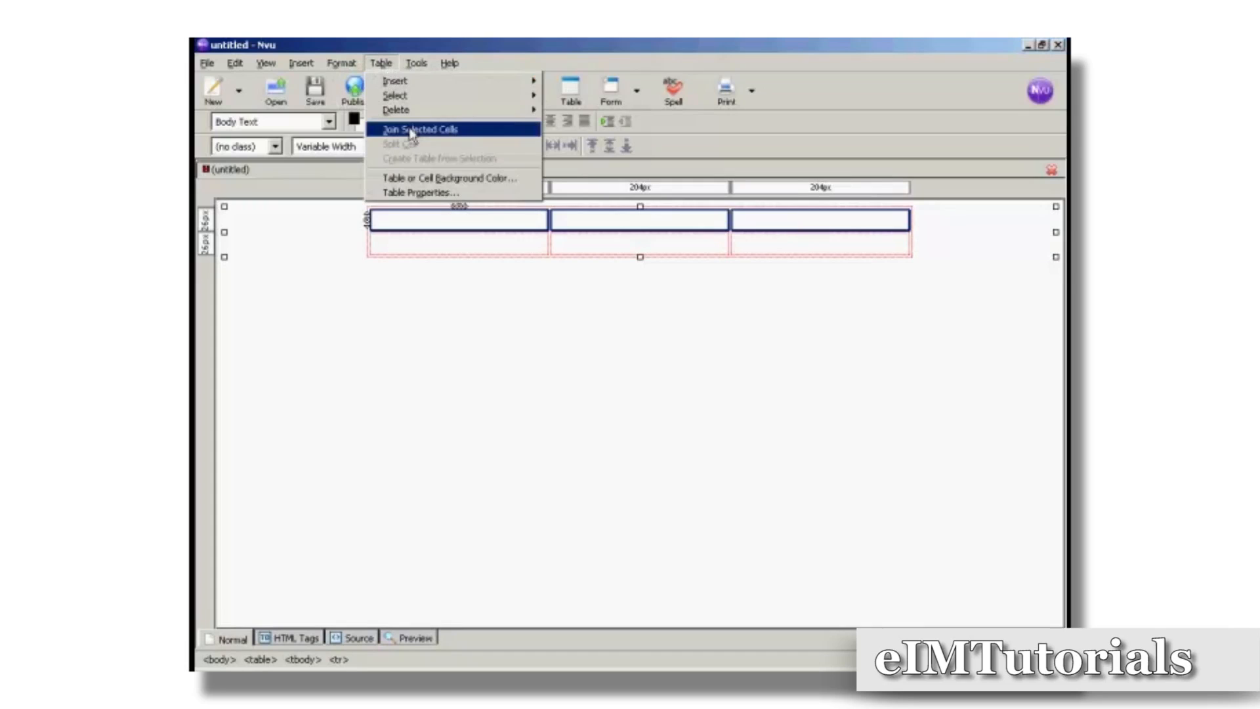
left_click(434, 131)
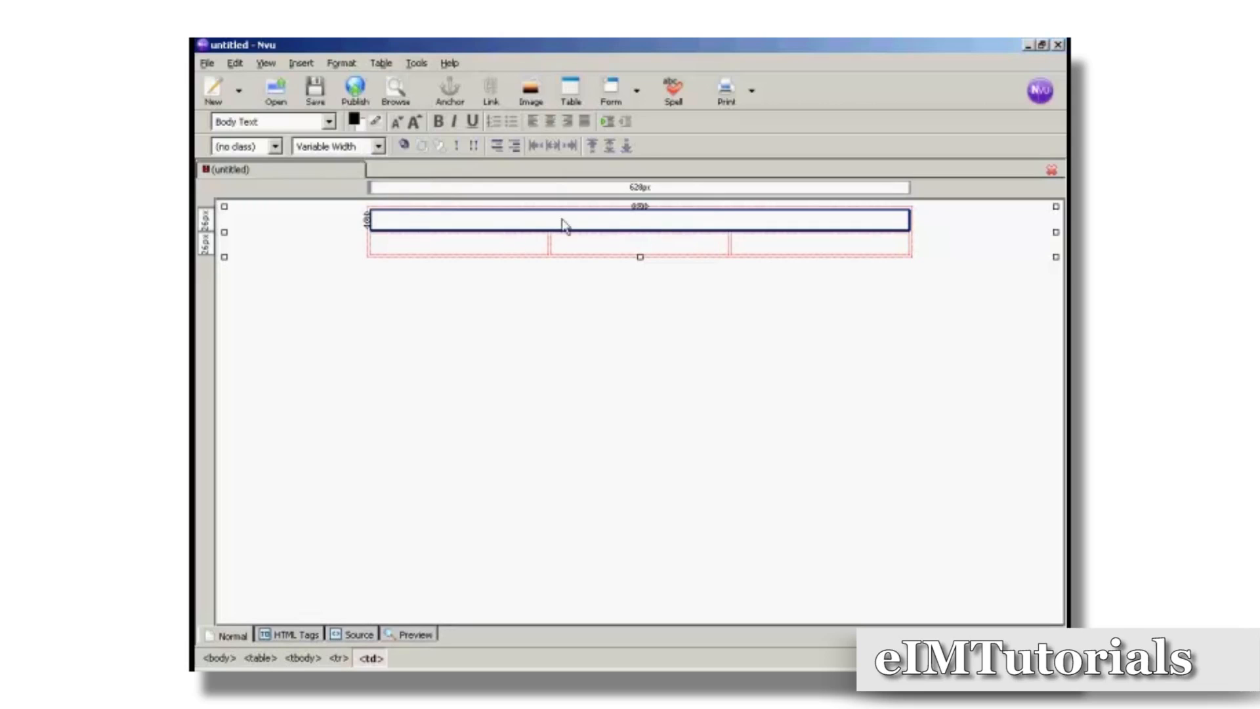
left_click(501, 241)
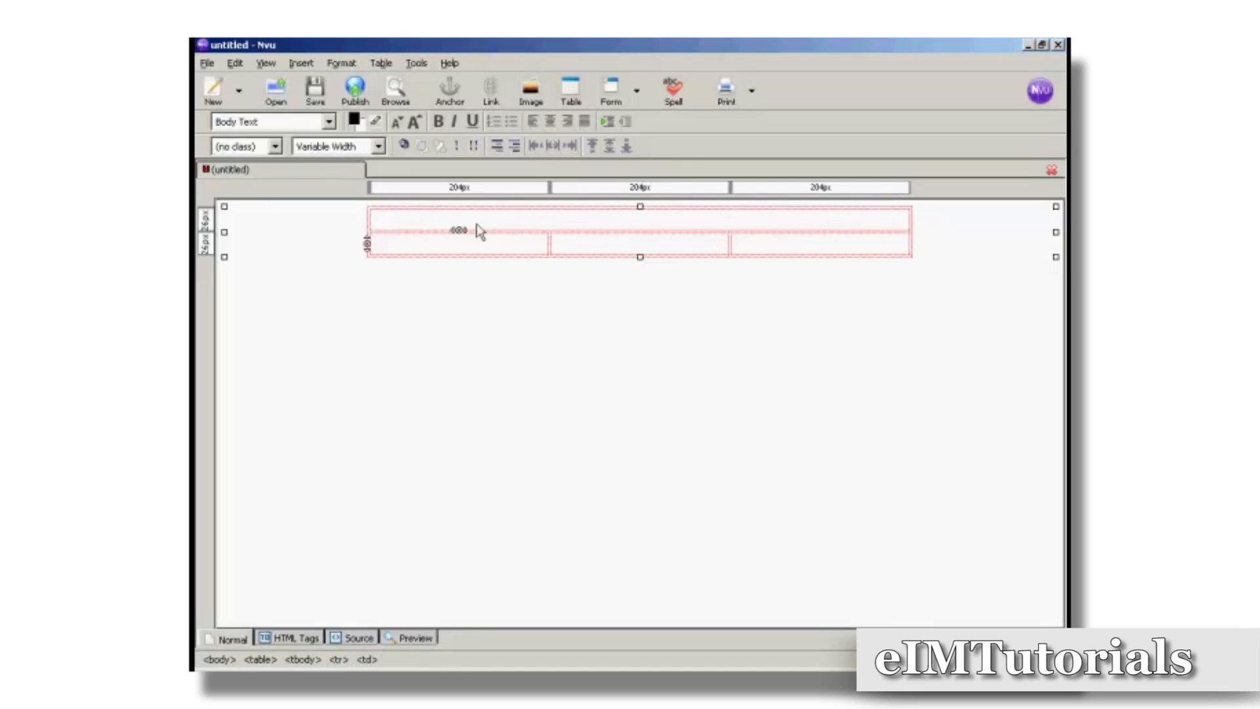
Enter the centred Heading 1 text "Download Our FREE Report Today and Discover an Amazing Benefit!" in the table's top cell.
left_click(523, 227)
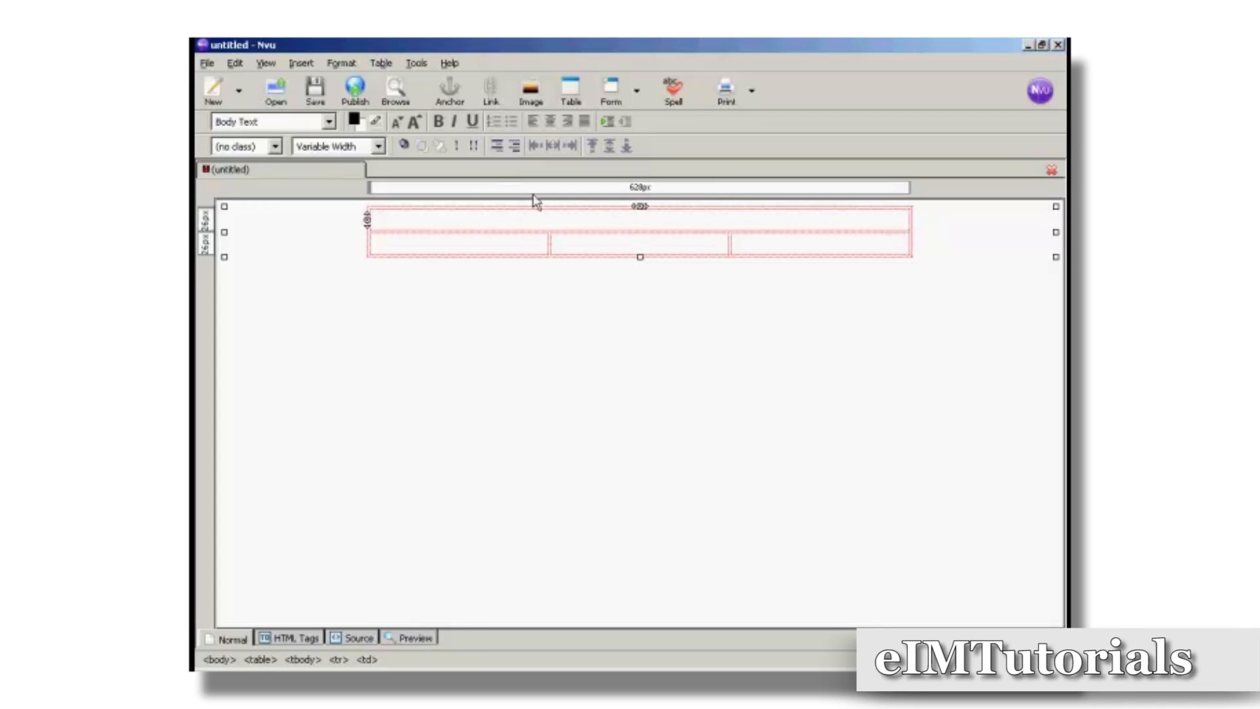
left_click(552, 122)
left_click(329, 122)
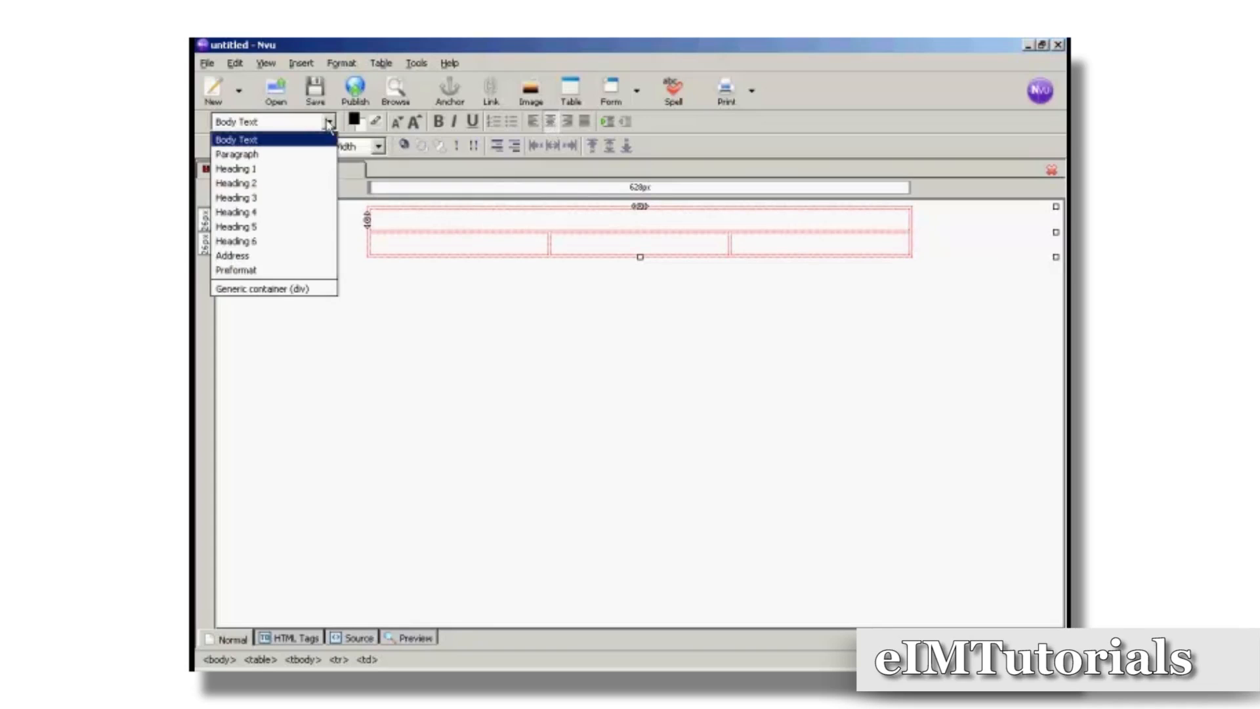
left_click(246, 172)
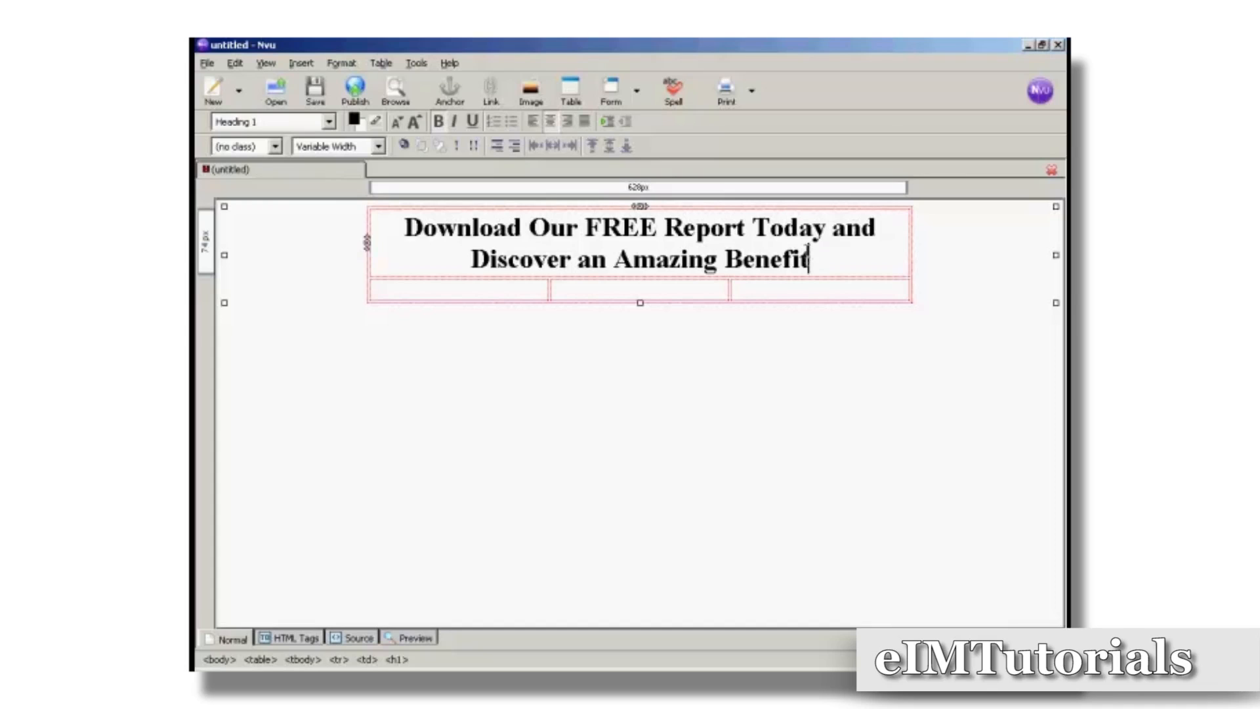
type("!")
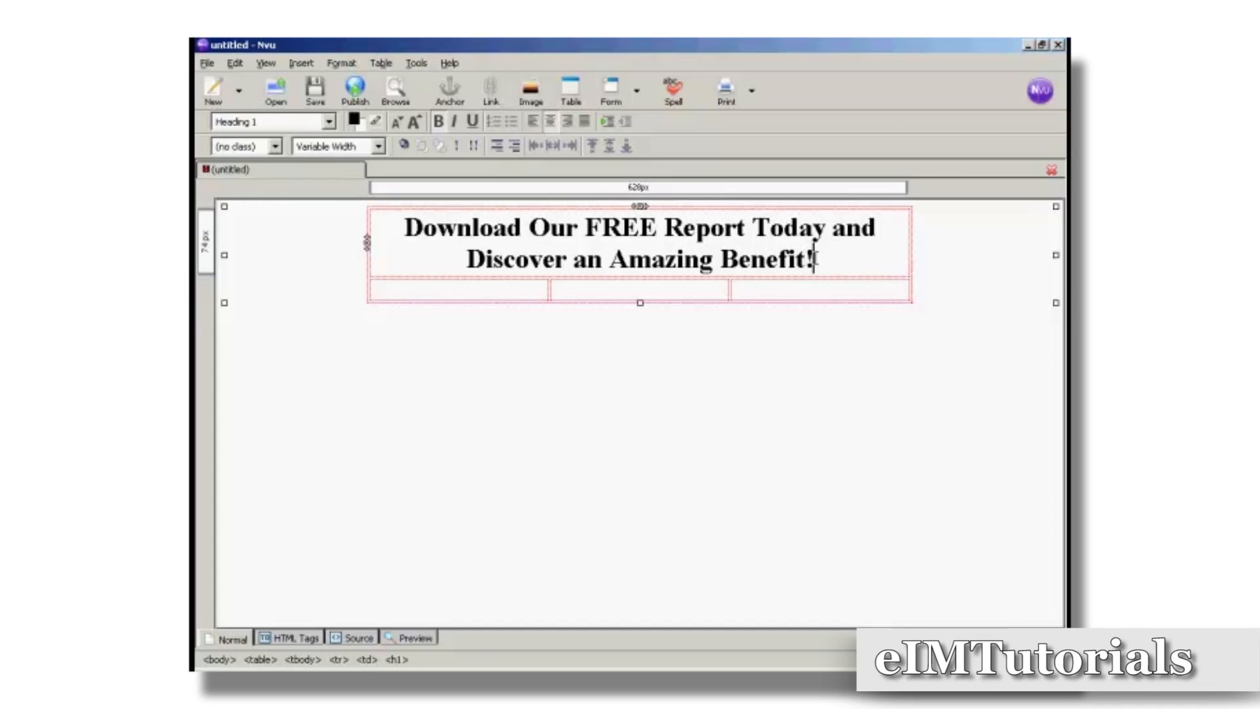
Change the font of the whole headline to Verdana.
left_click_drag(812, 259, 402, 228)
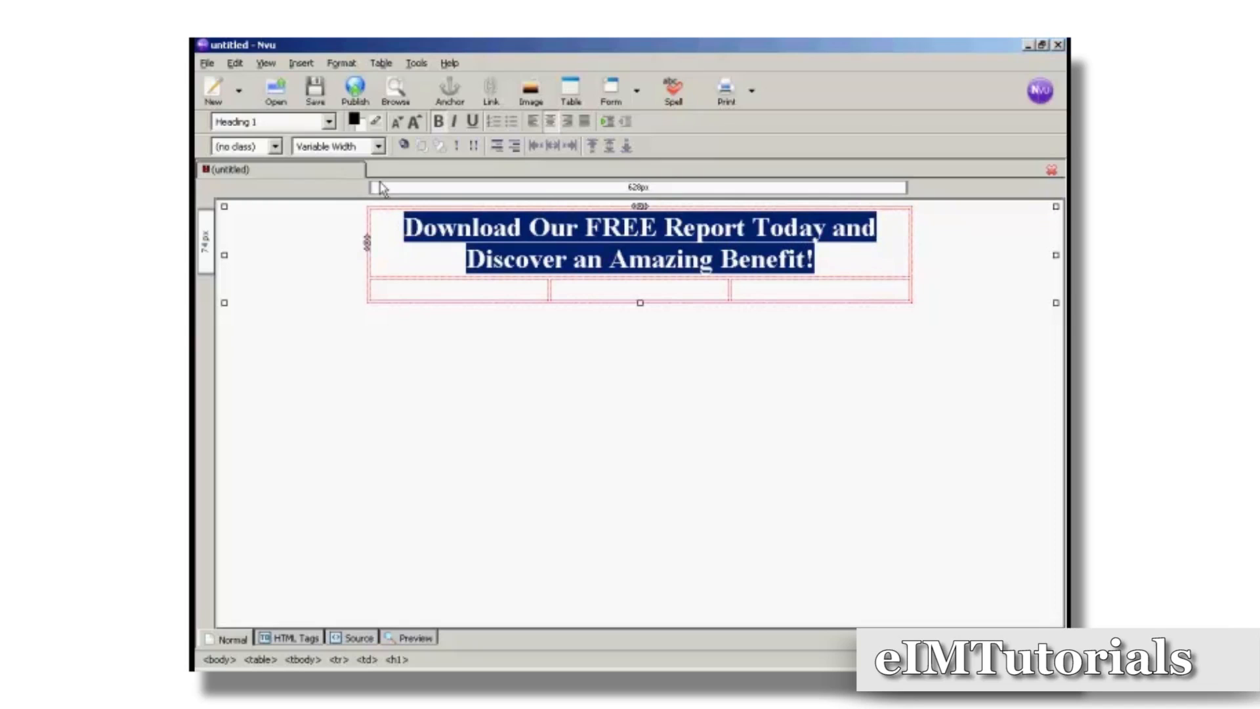
left_click(342, 64)
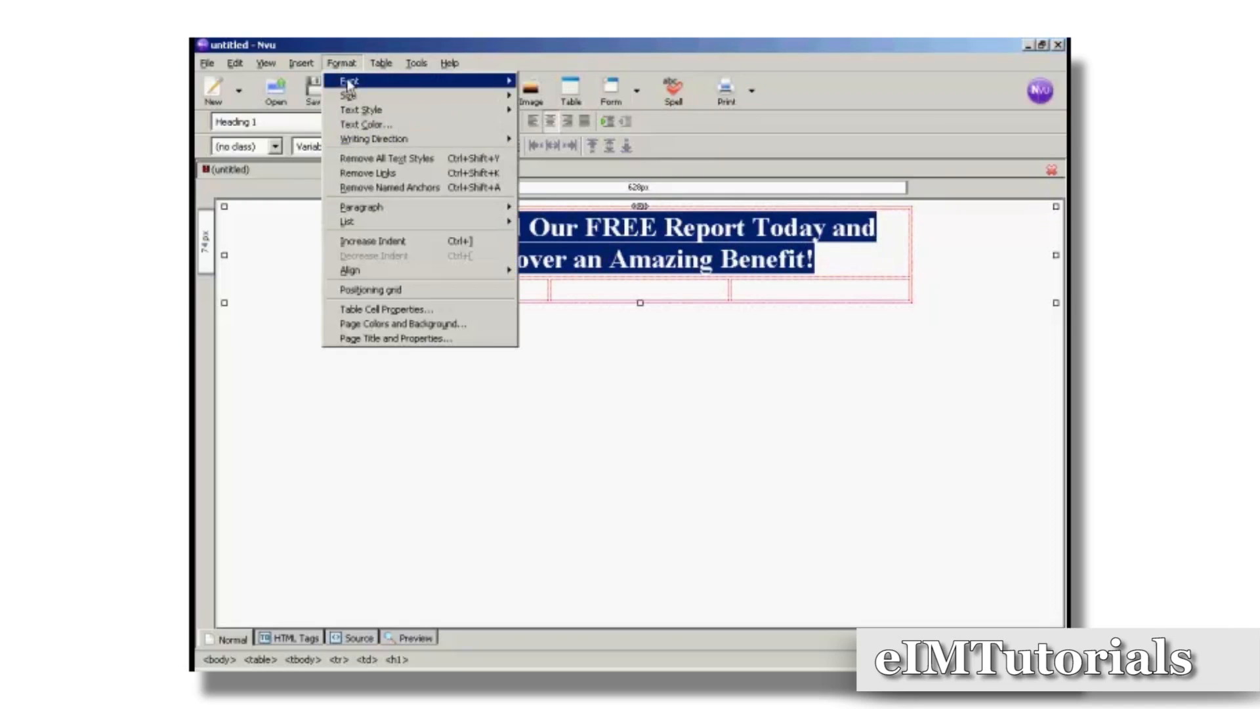
mouse_move(348, 82)
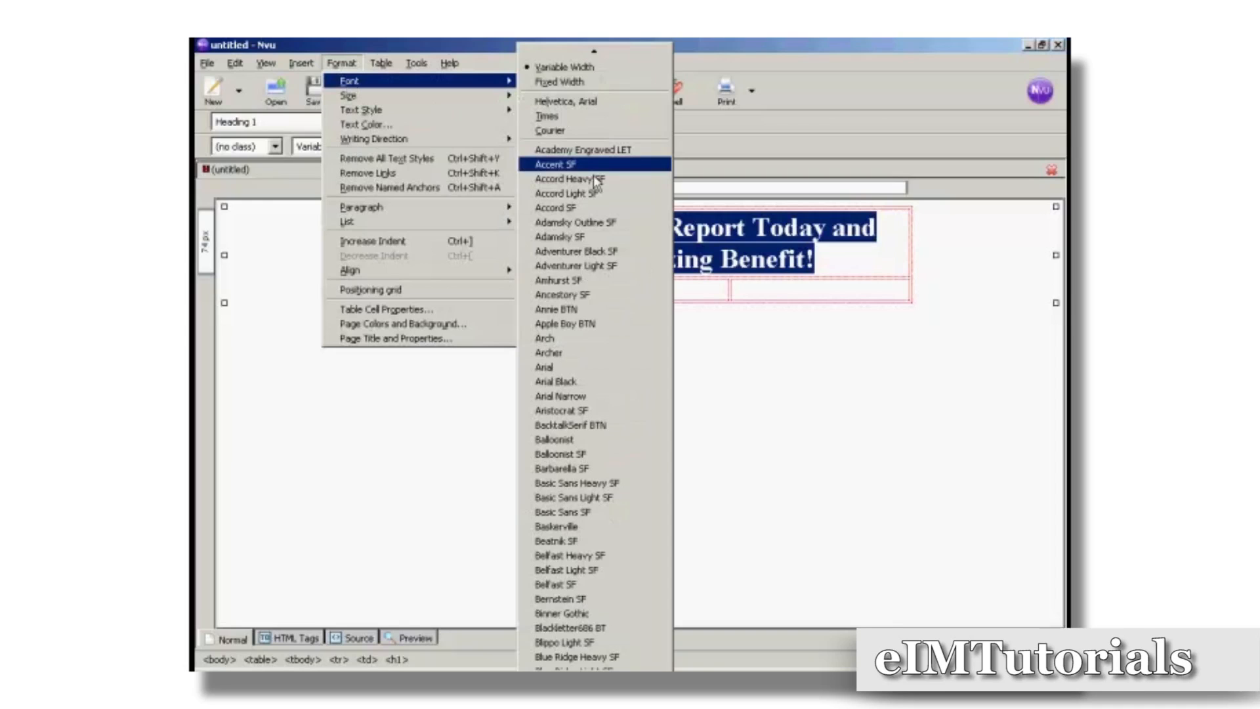
mouse_move(595, 671)
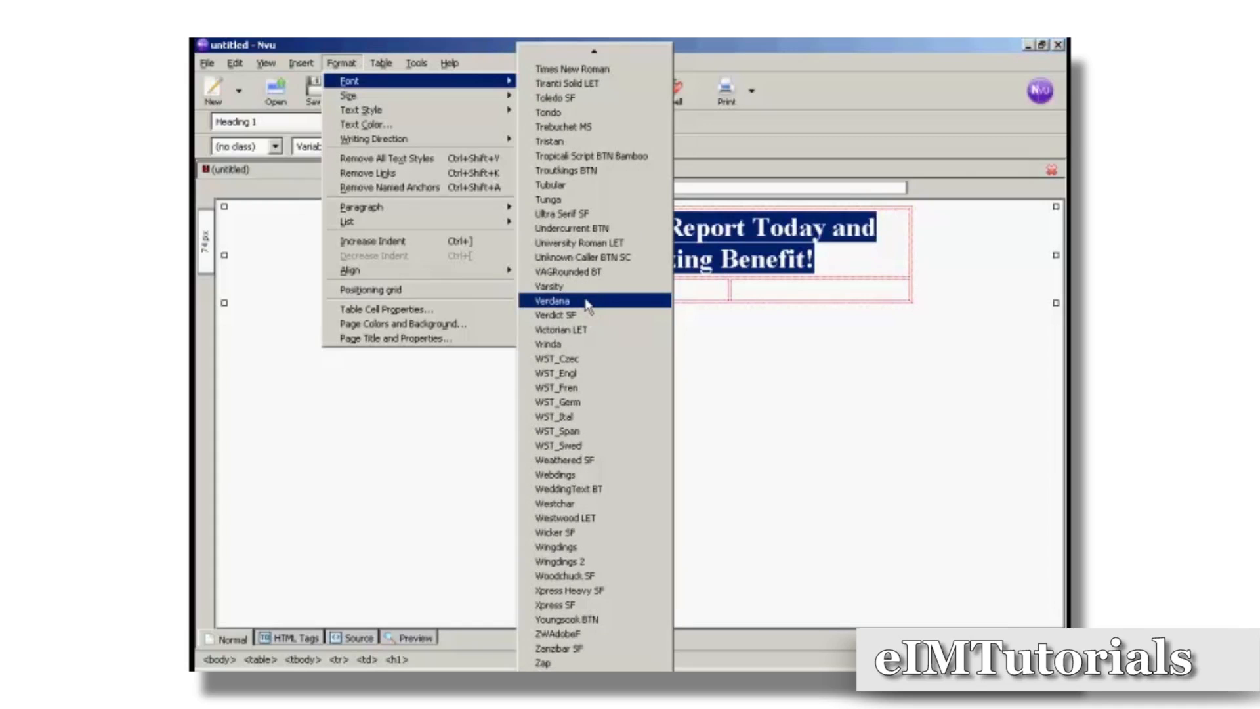
left_click(588, 306)
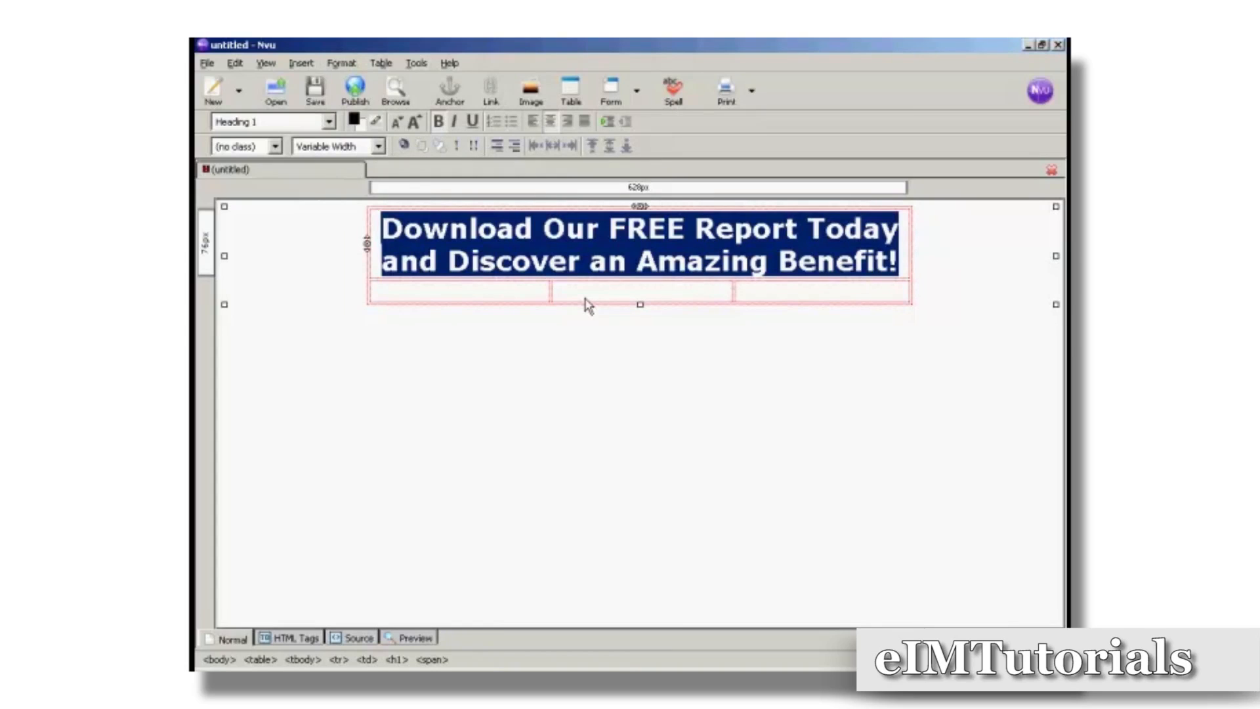
Color the headline text with the last-picked dark red, #990000.
left_click(355, 122)
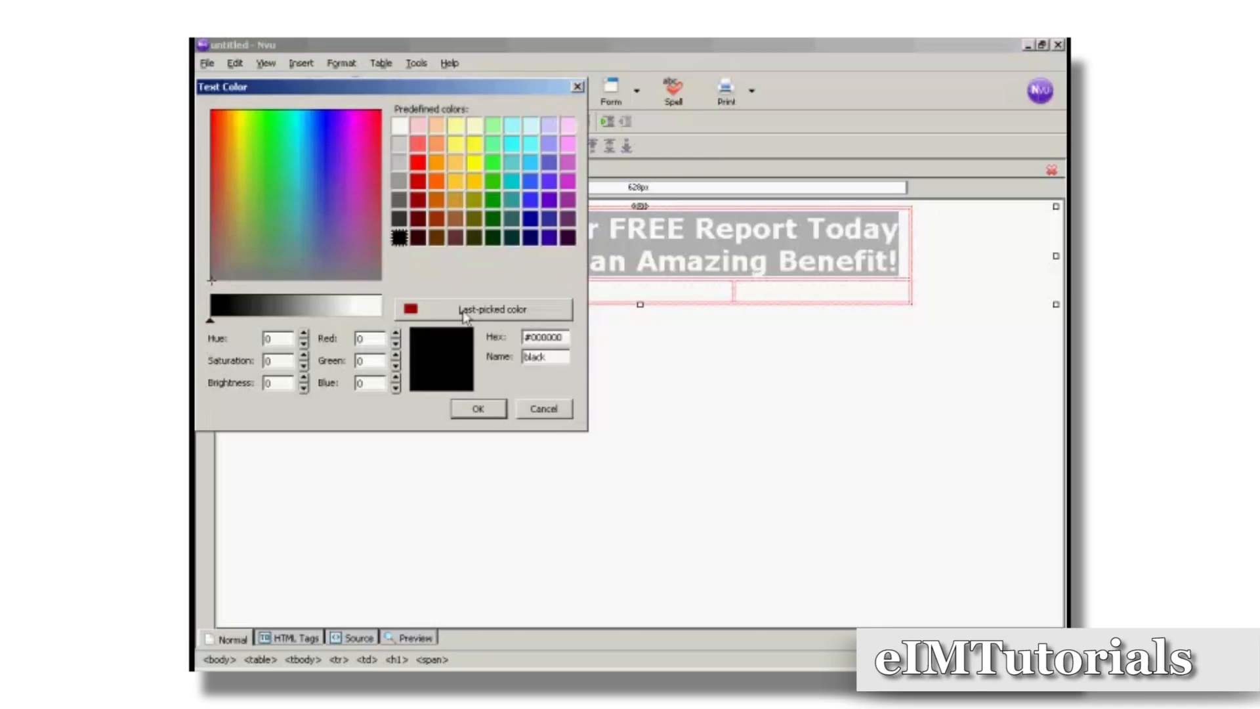
left_click(494, 316)
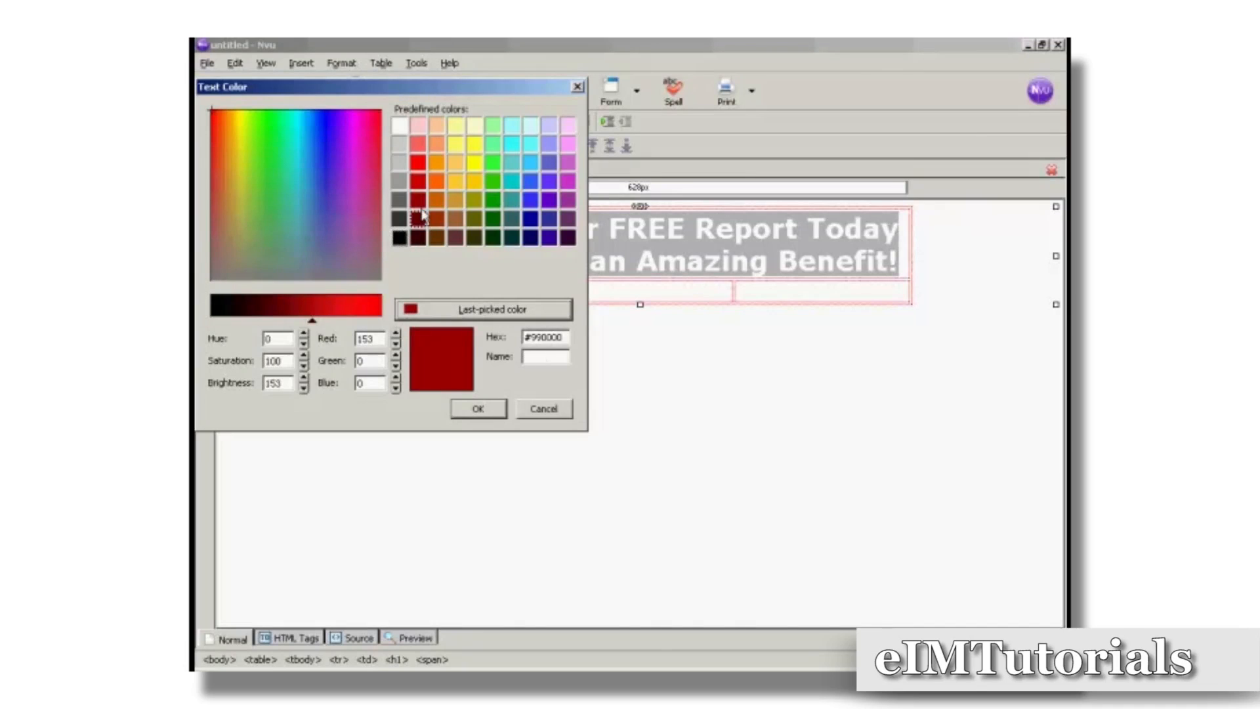
left_click(483, 415)
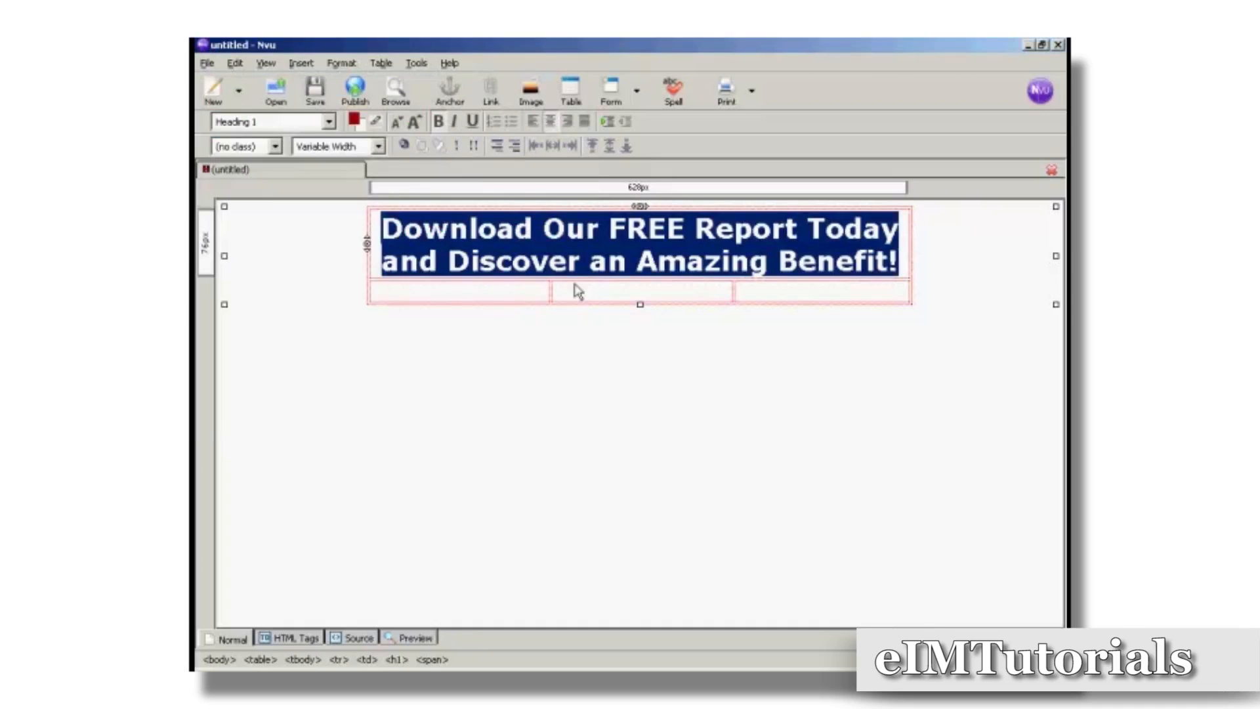
left_click(534, 298)
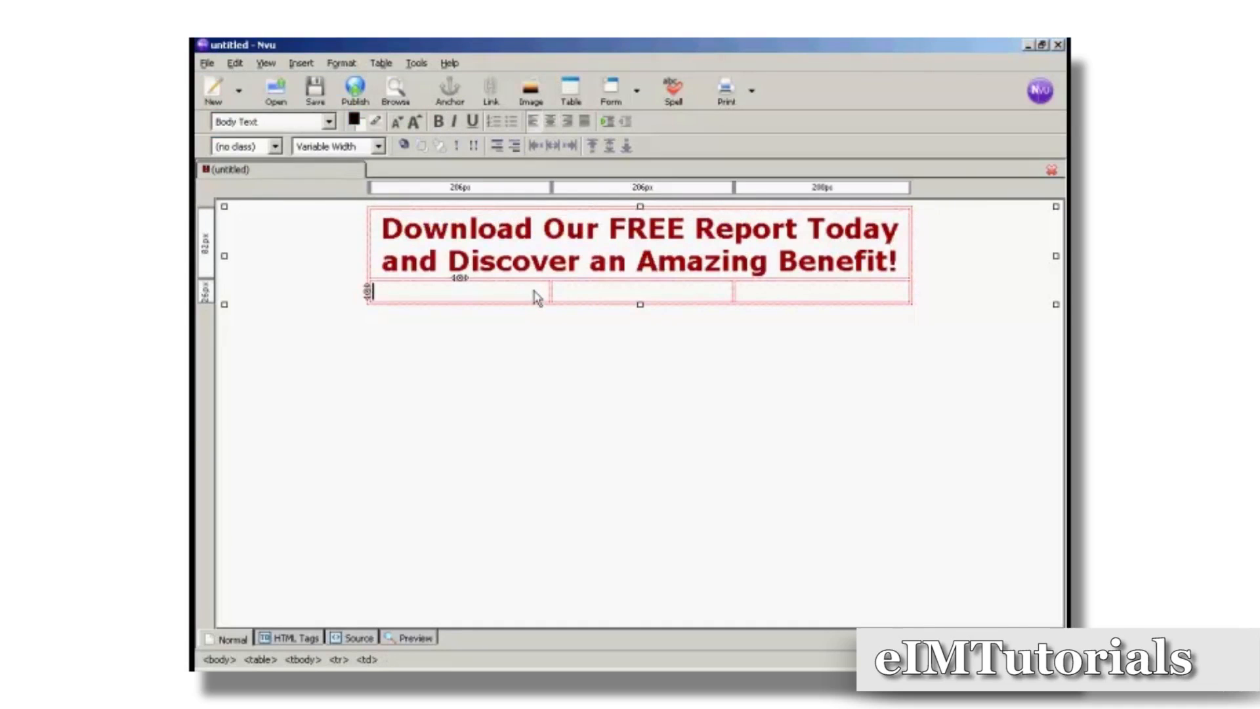
key("Left")
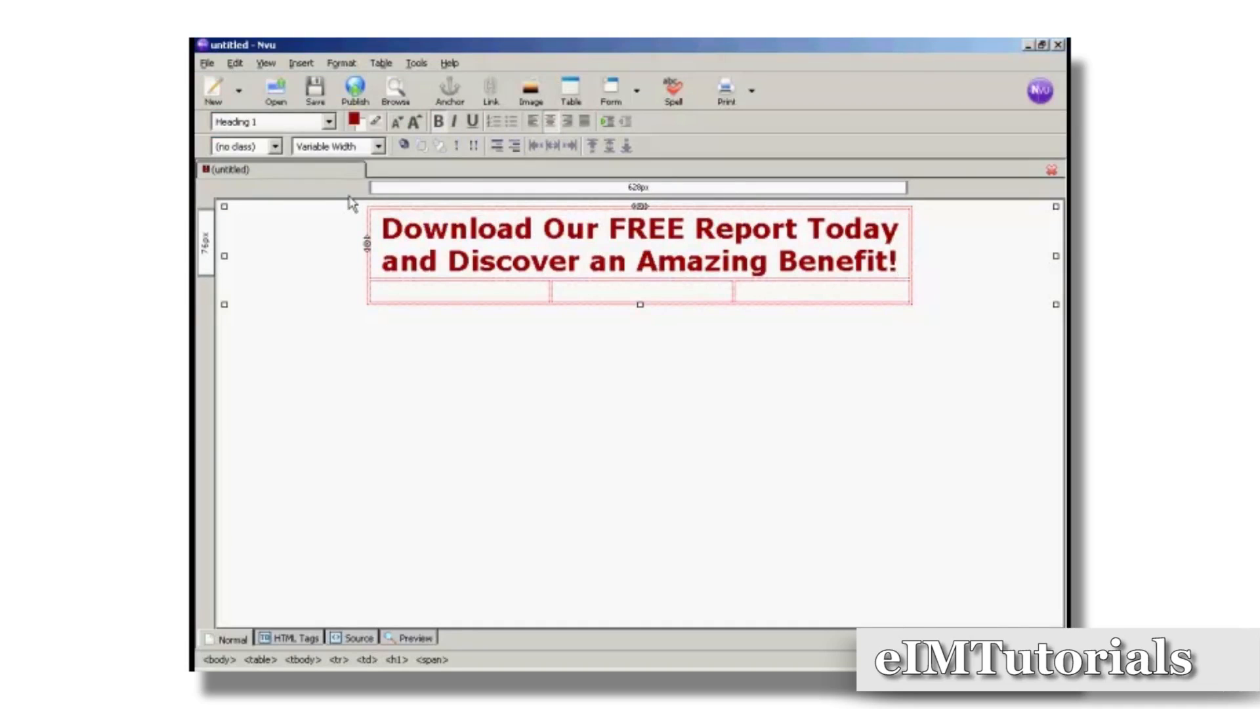
Save the page with the title "Squeeze Page" and the file name squeezepage in the Websites folder.
left_click(314, 92)
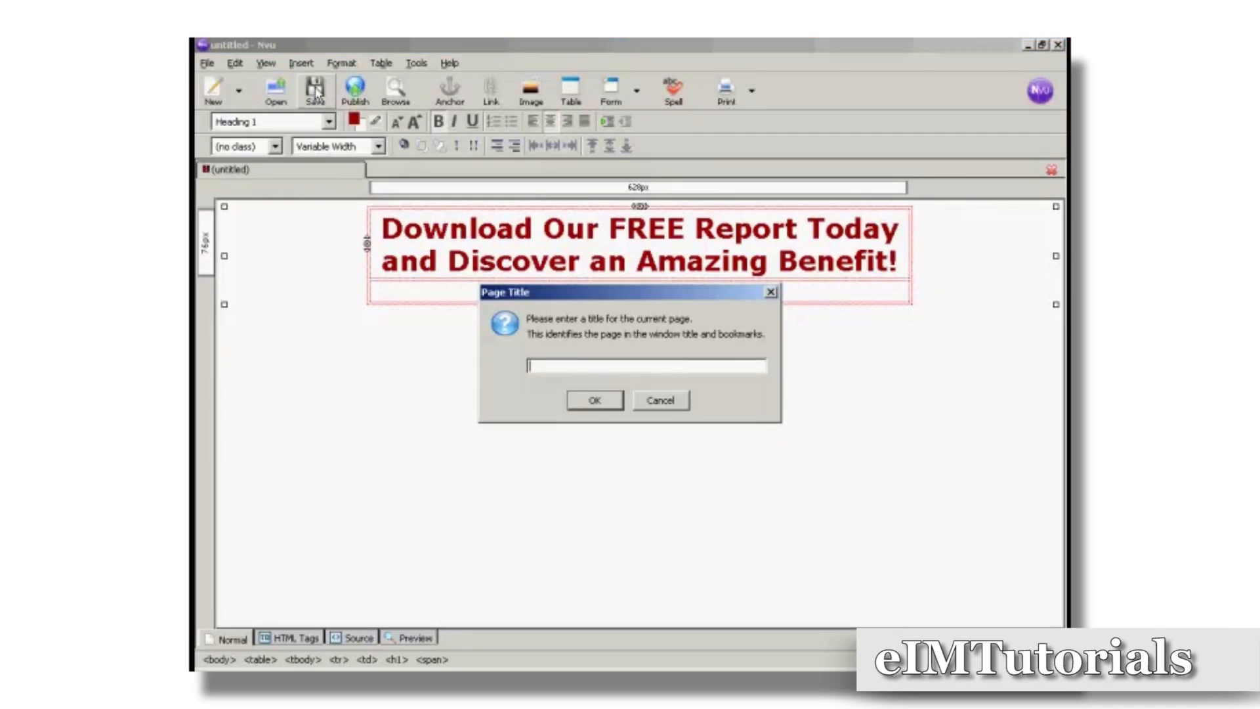
type("Squeeze Page")
left_click(598, 403)
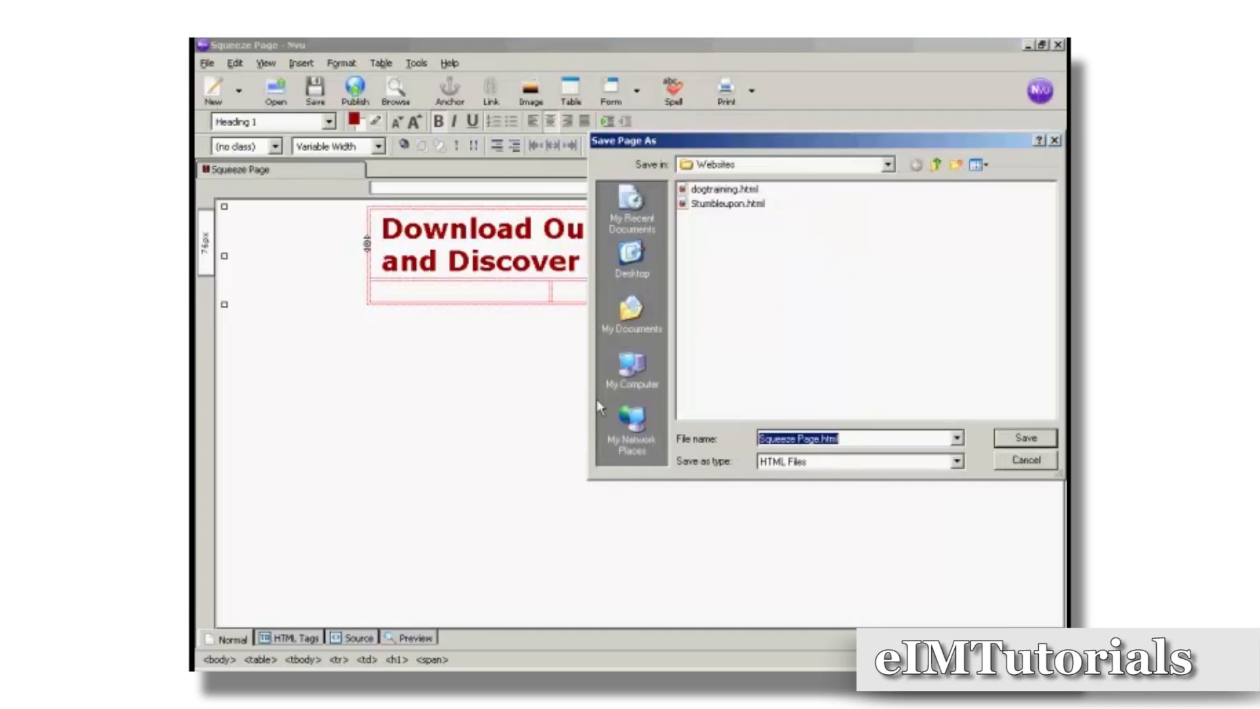
left_click(840, 439)
left_click_drag(839, 439, 740, 439)
type("sq")
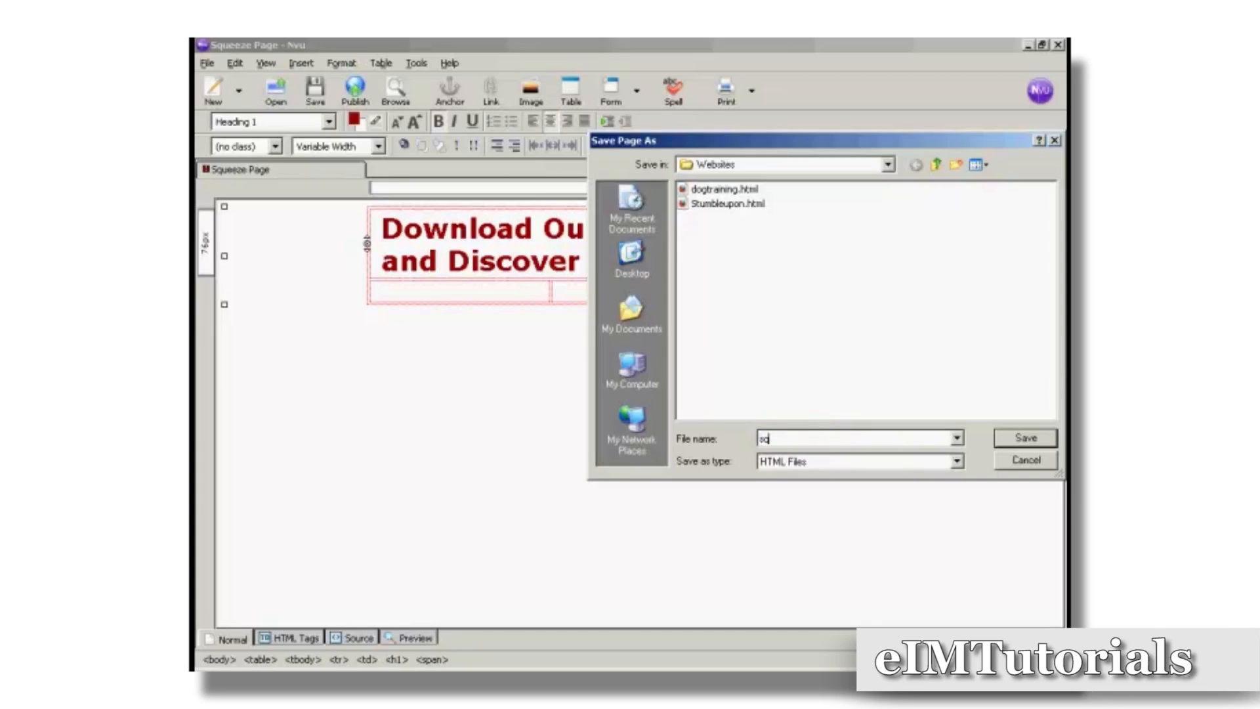
type("ueezepage")
left_click(1034, 437)
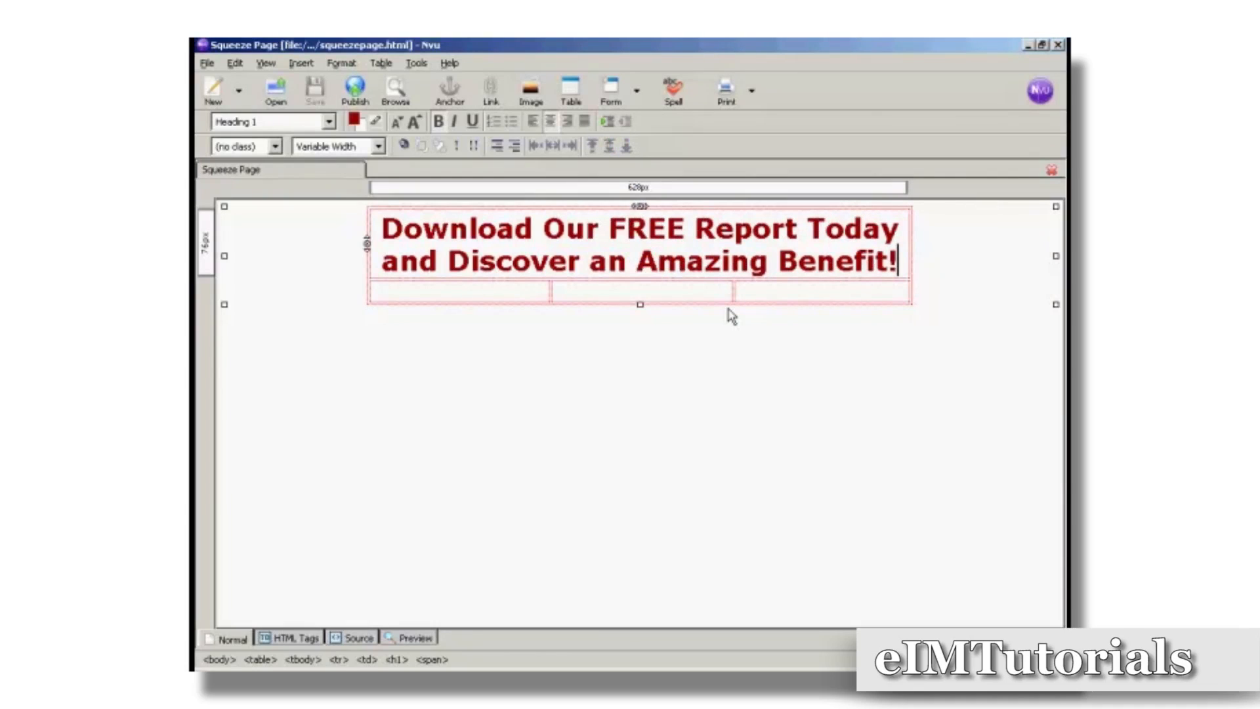
Insert the image free_report_cover.png from the Websites folder into the second row's first cell, with the alternate text "Free Report".
left_click(386, 292)
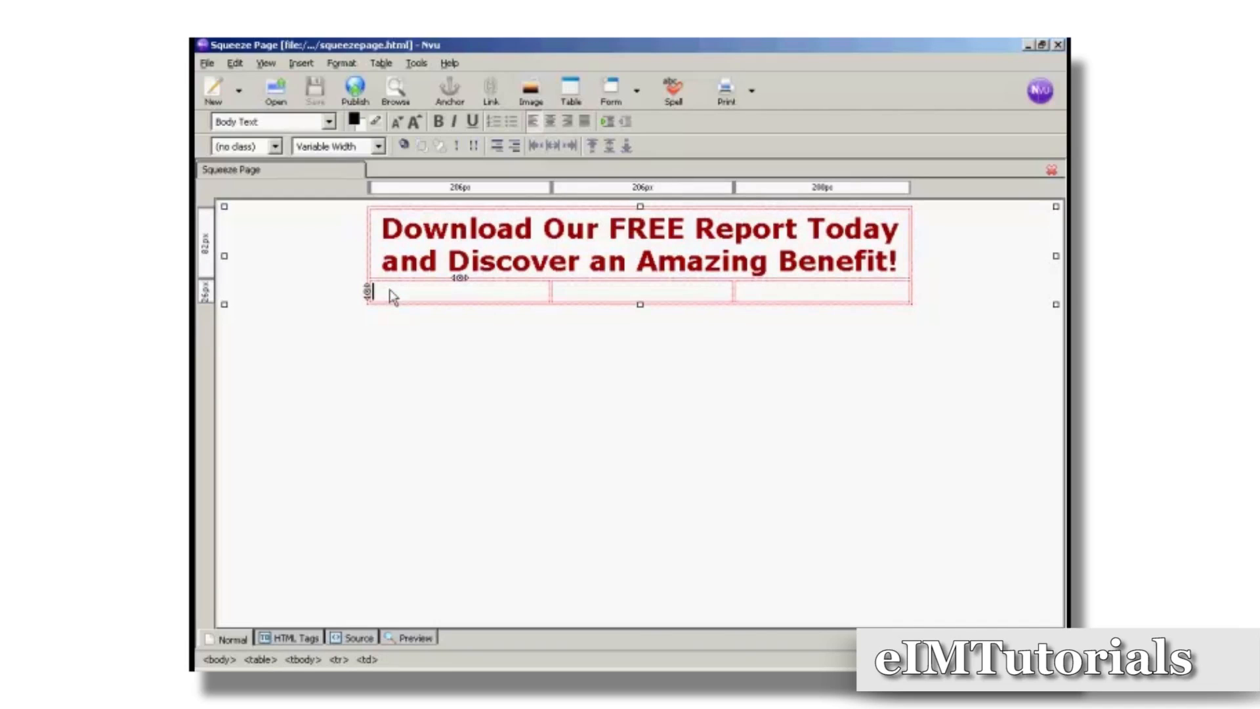
left_click(300, 64)
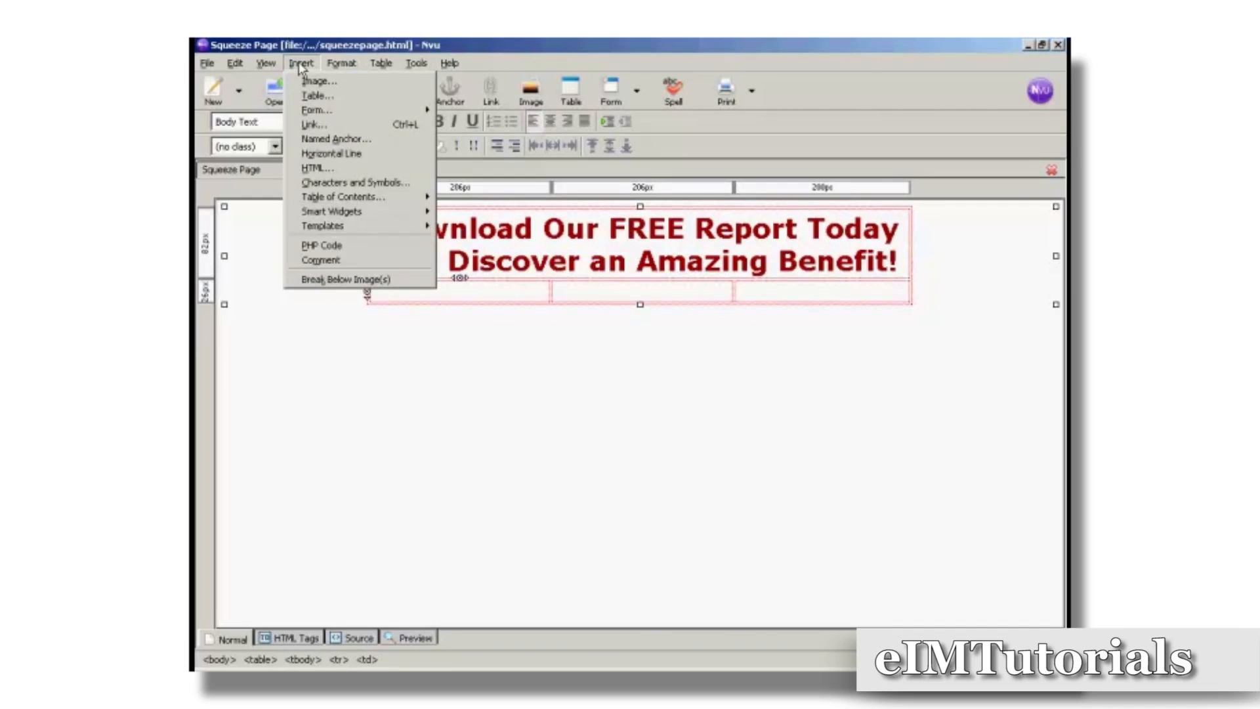
left_click(317, 82)
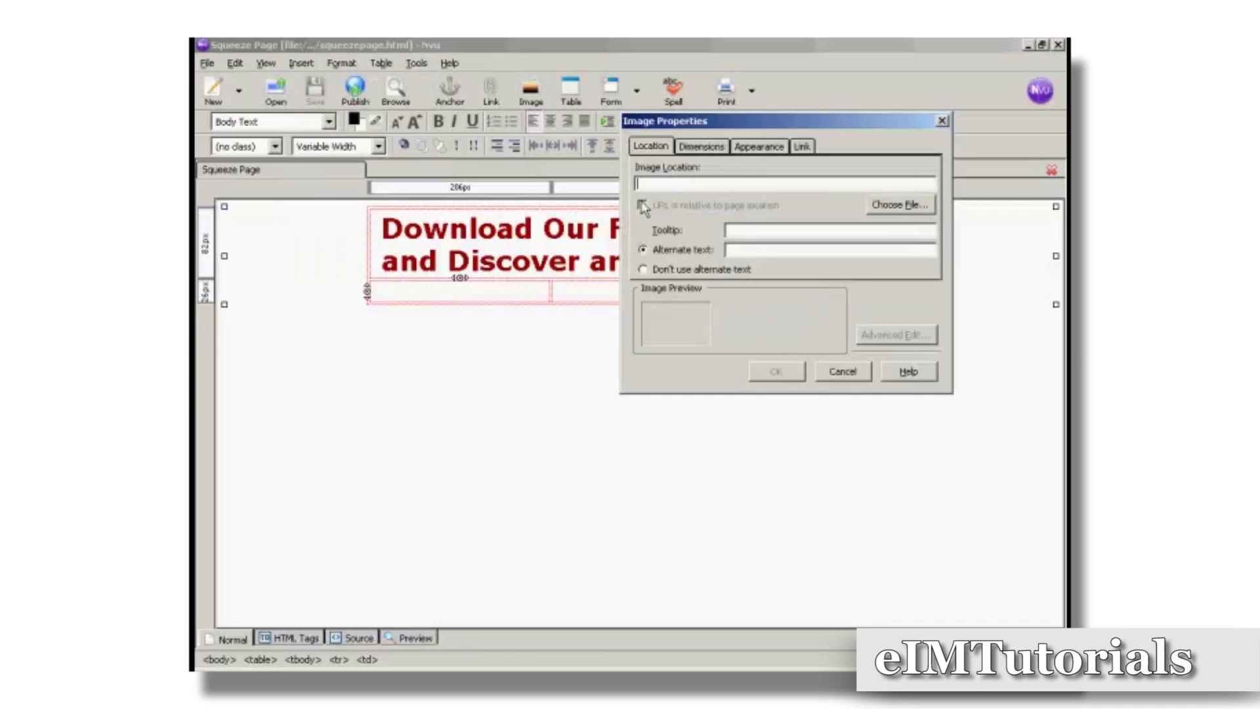
left_click(912, 208)
left_click(913, 209)
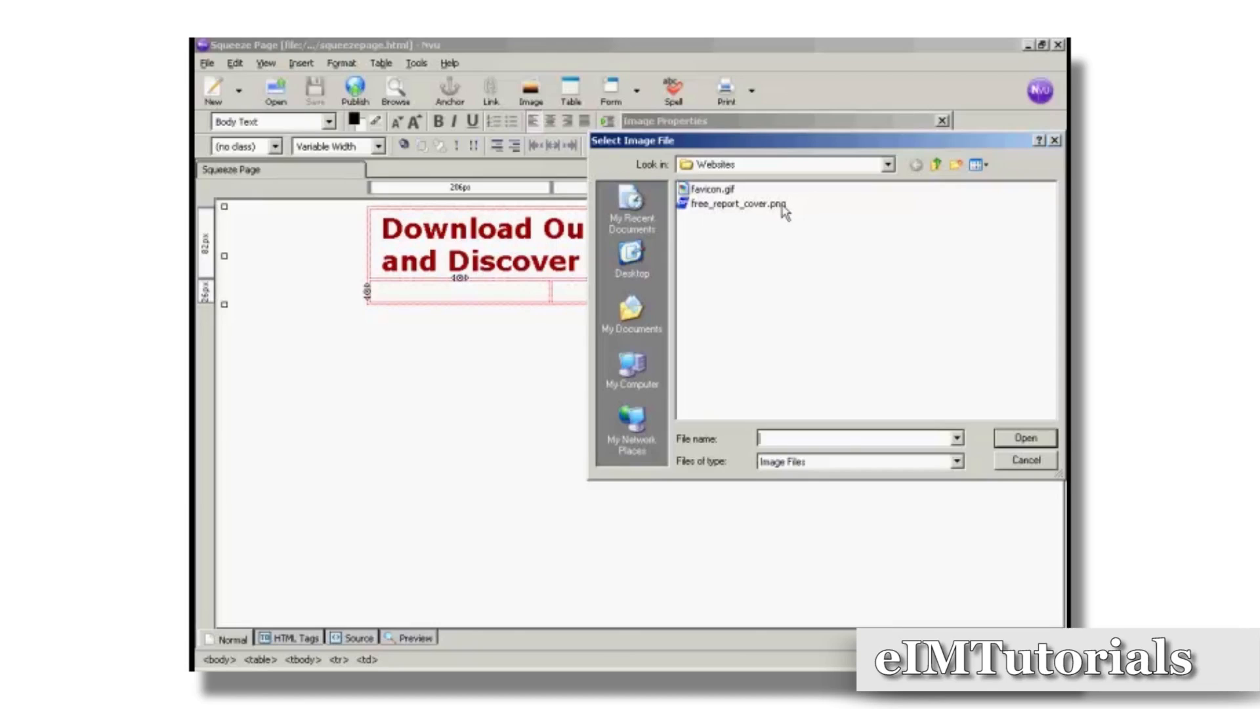
left_click(782, 207)
left_click(1036, 438)
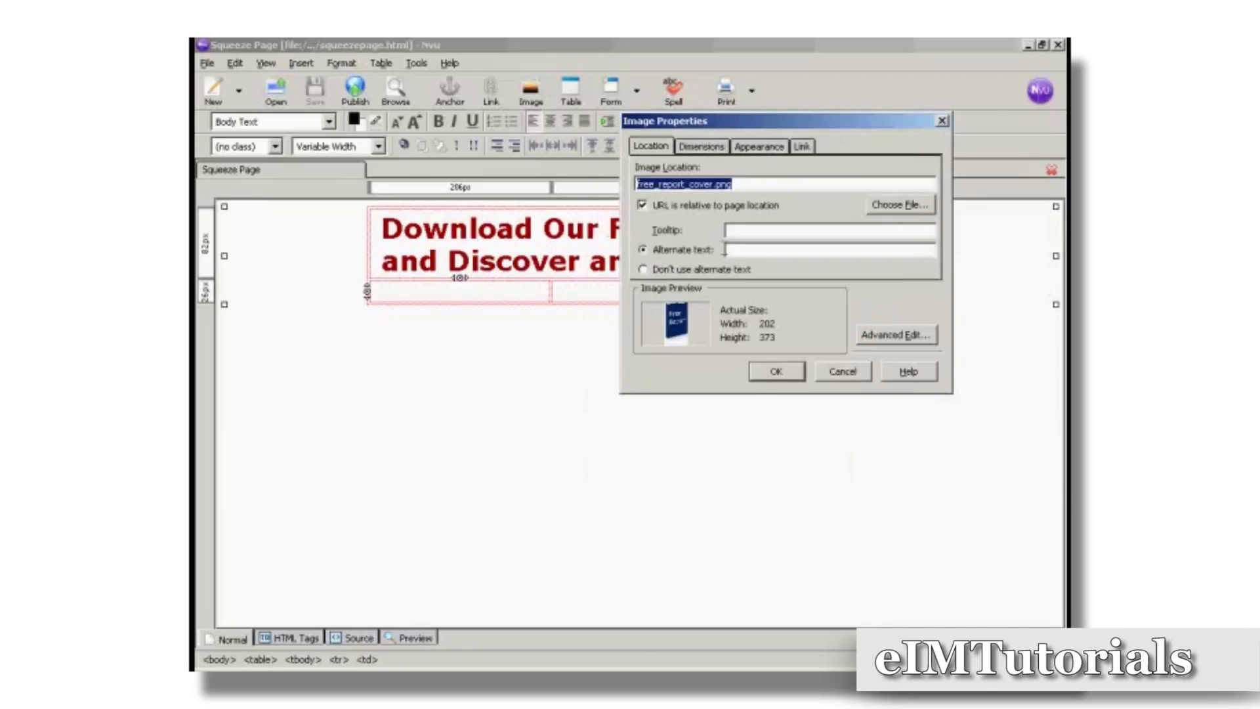
left_click(739, 251)
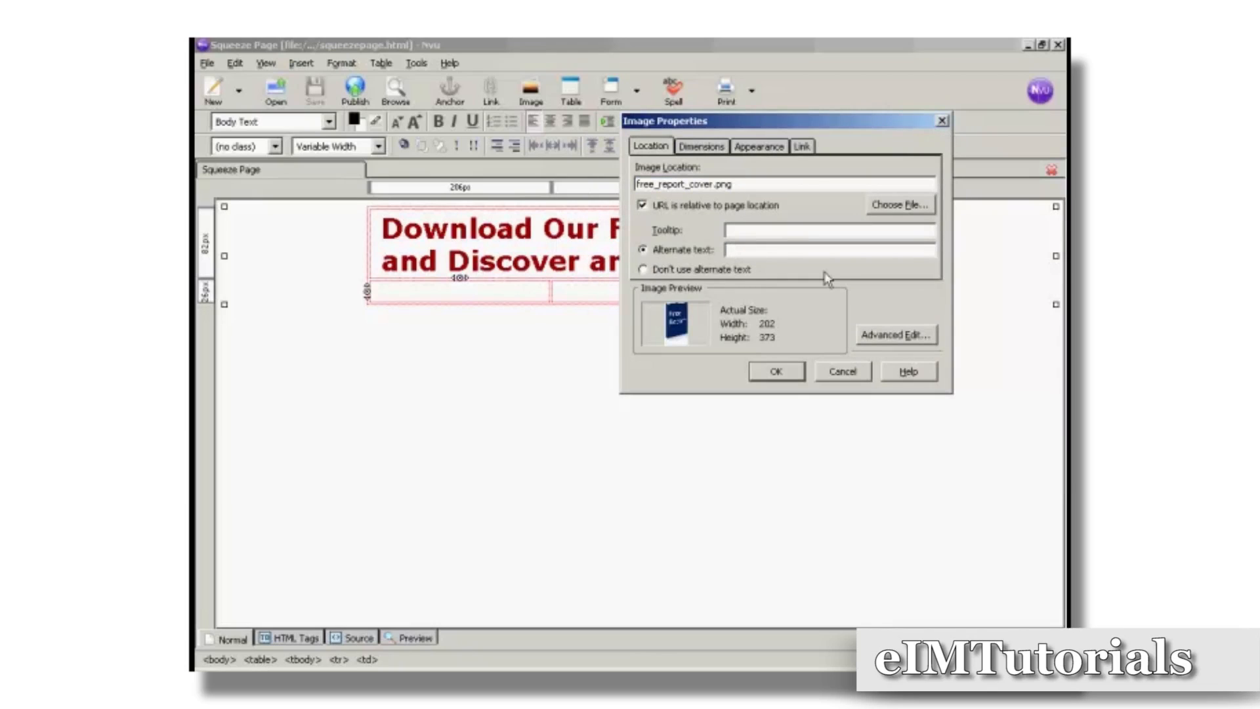
type("Free Report")
left_click(772, 374)
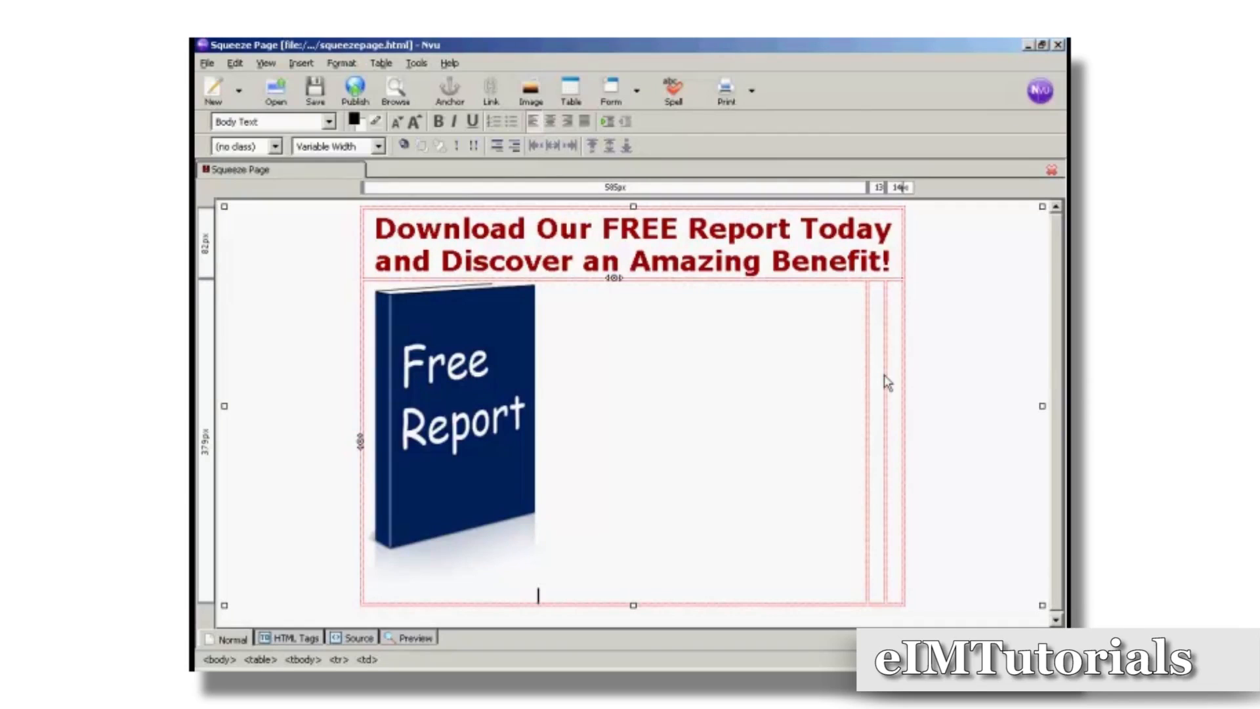
Enter "In this amazing report you'll discover..." in the second row's middle cell and make the whole line bold.
left_click(877, 297)
type("In this amazing report you'll discover t..")
key("shift+Left")
key("shift+Left")
key("shift+Left")
key("shift+Left")
key("shift+Left")
key("shift+Left")
key("shift+Left")
key("shift+Left")
key("shift+Left")
key("shift+Left")
key("shift+Left")
key("shift+Left")
key("shift+Left")
key("shift+Left")
key("shift+Left")
key("shift+Left")
key("shift+Left")
key("shift+Left")
key("shift+Left")
key("shift+Left")
key("shift+Left")
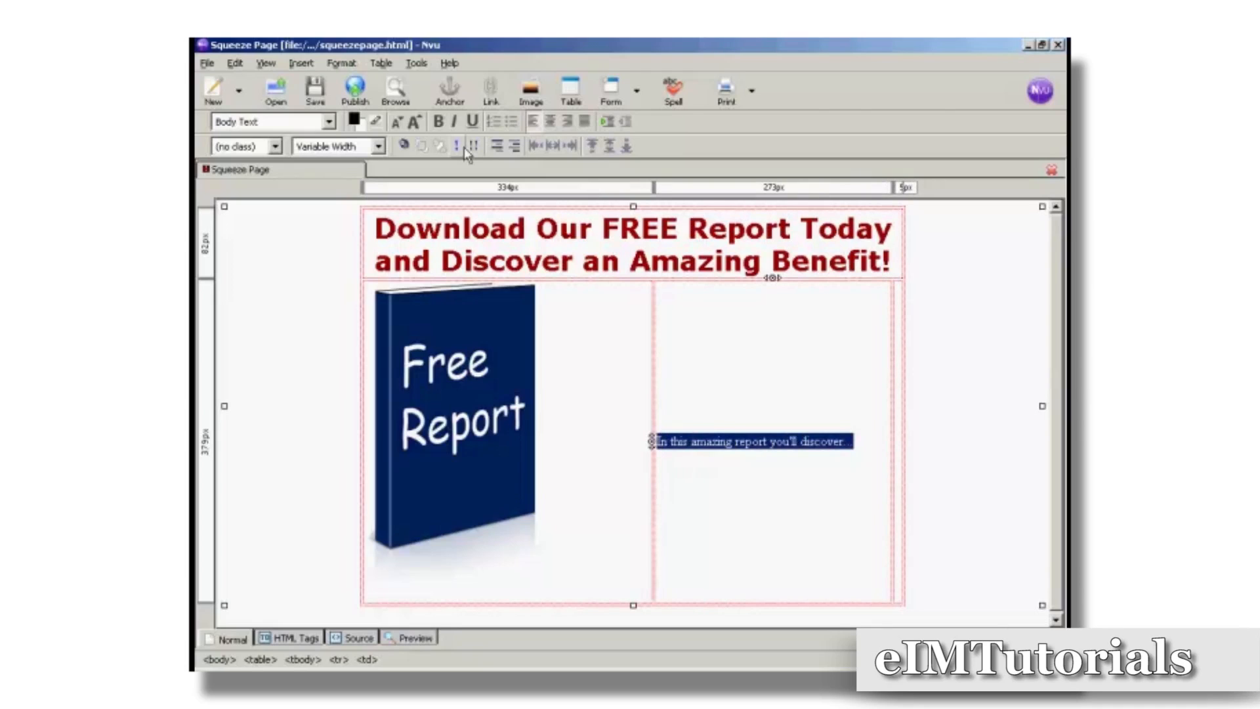
left_click(438, 122)
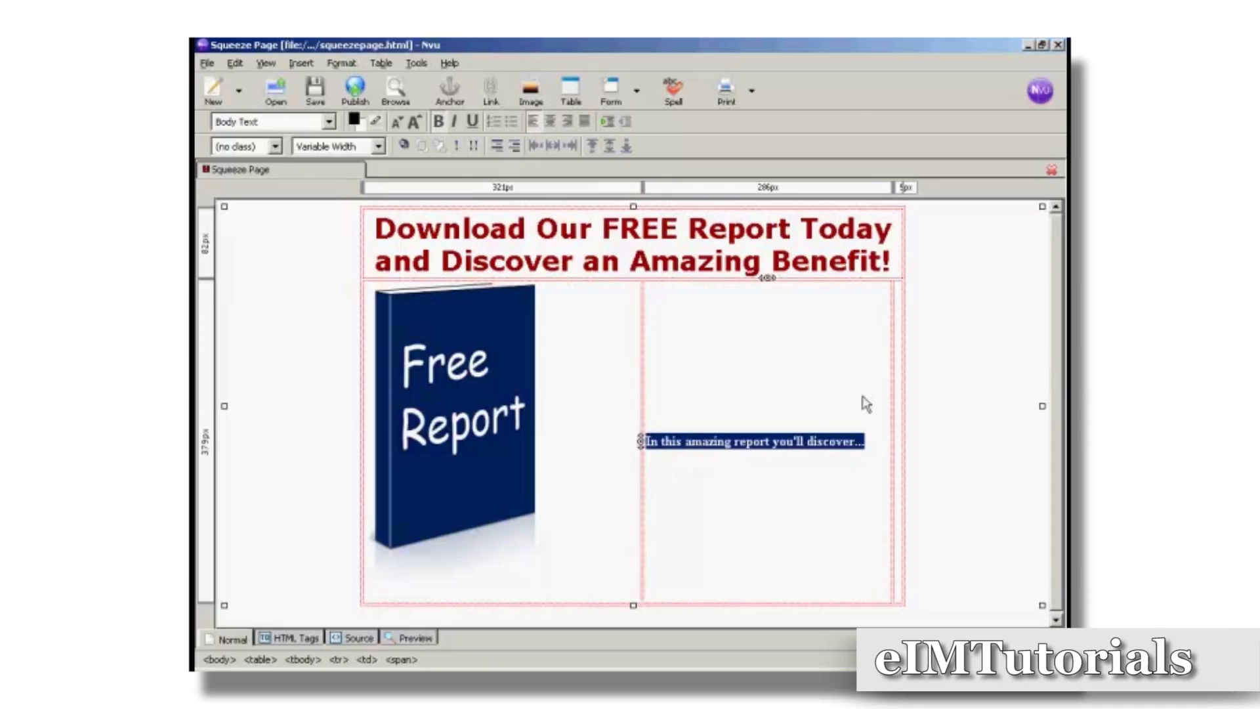
left_click(878, 439)
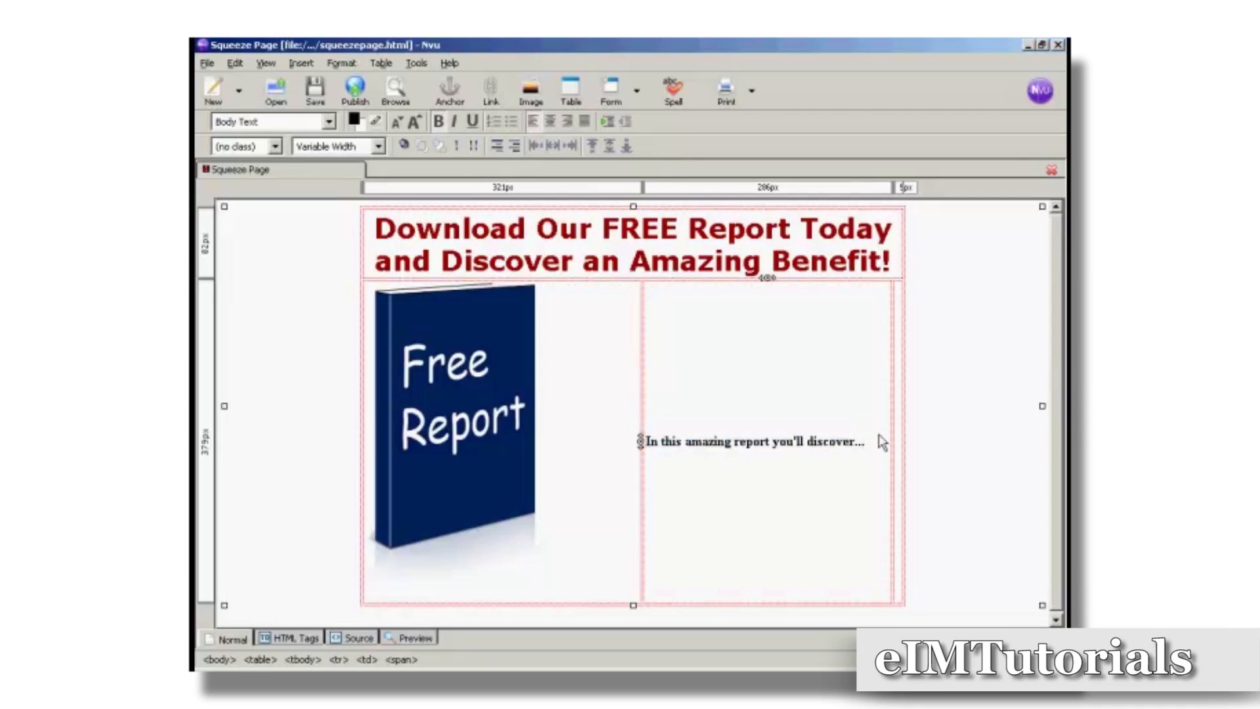
Add a bulleted list below the bold line with the items Benefit 1, Benefit 2, Benefit 3 and And More!
key("Return")
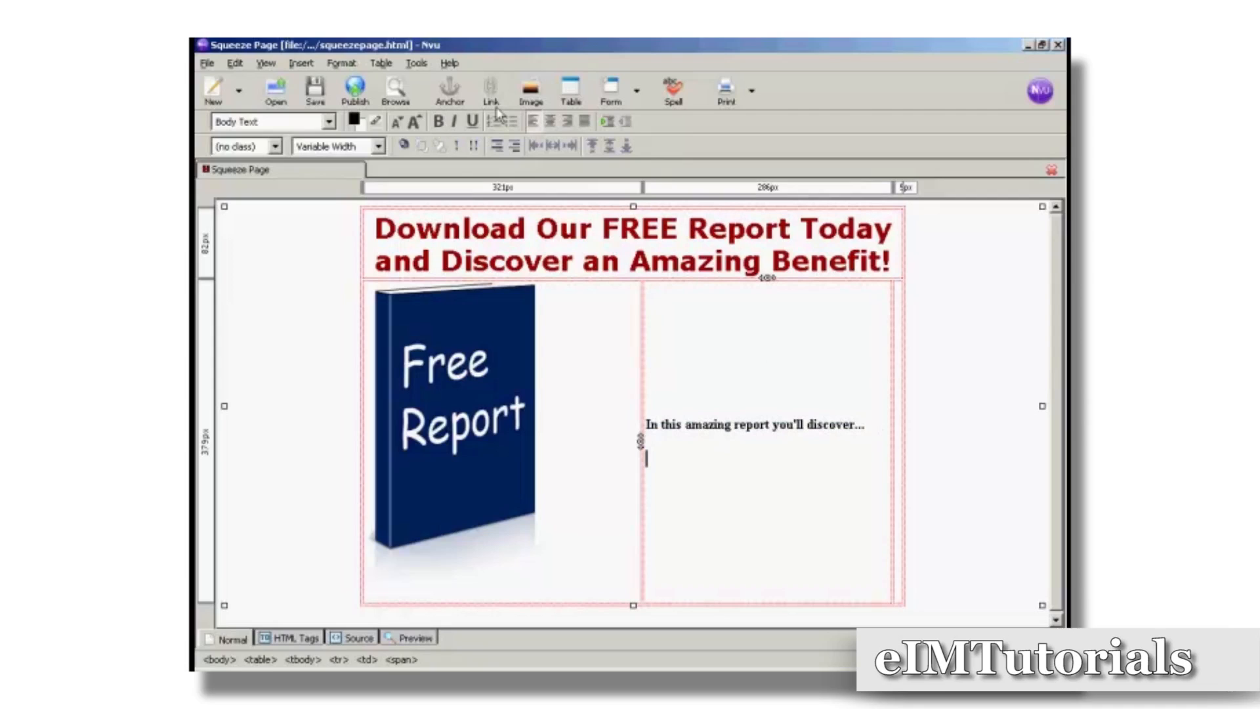
left_click(511, 122)
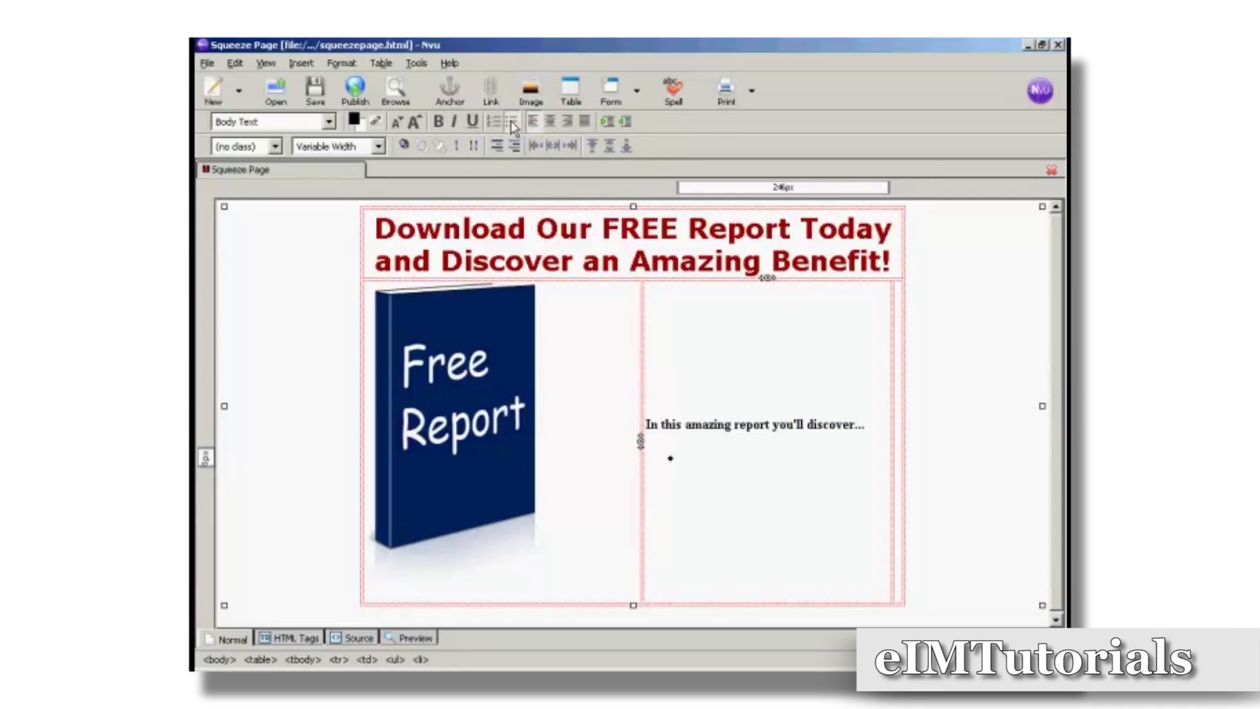
type("Benefit 1")
key("Return")
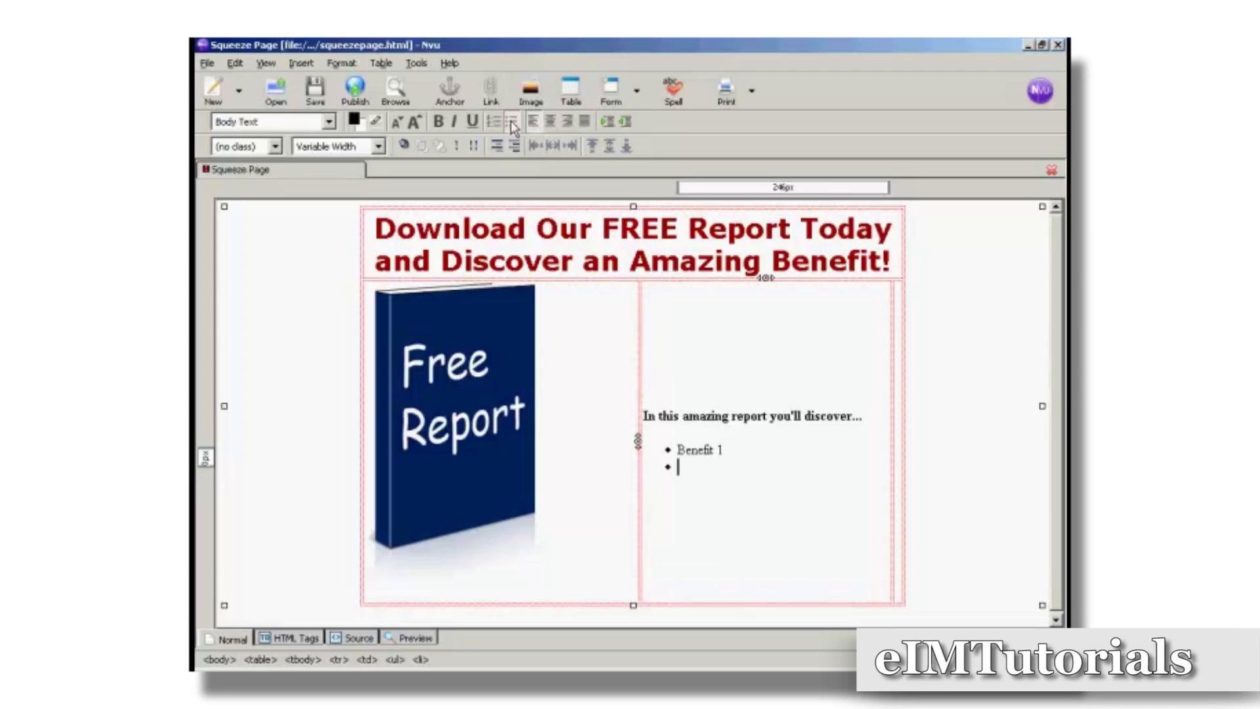
type("Be")
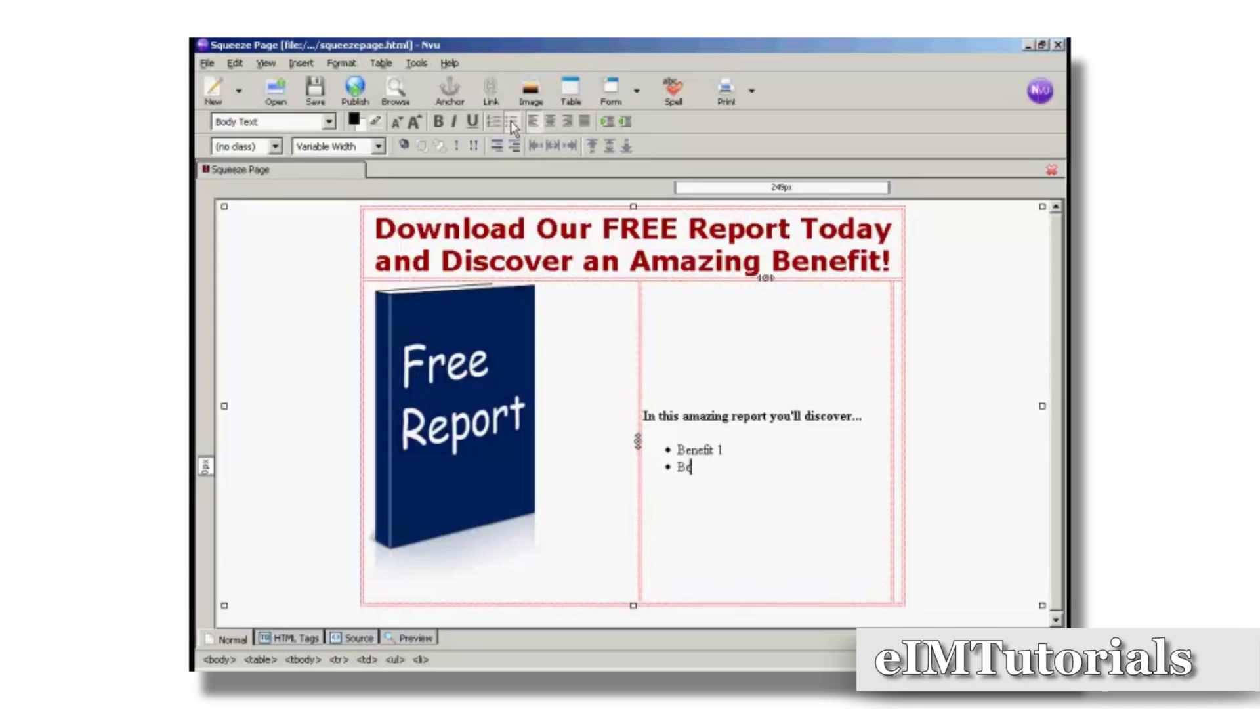
type("nefit 2")
key("Return")
type("B")
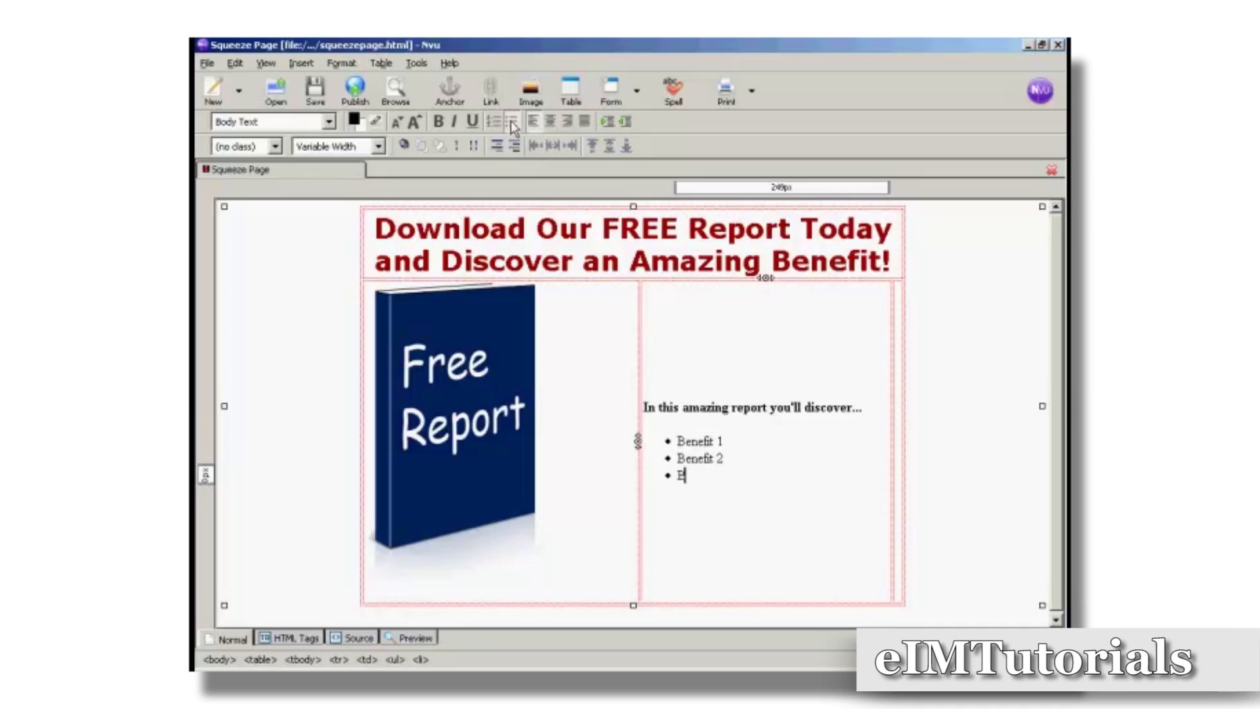
type("enefit 3")
key("Return")
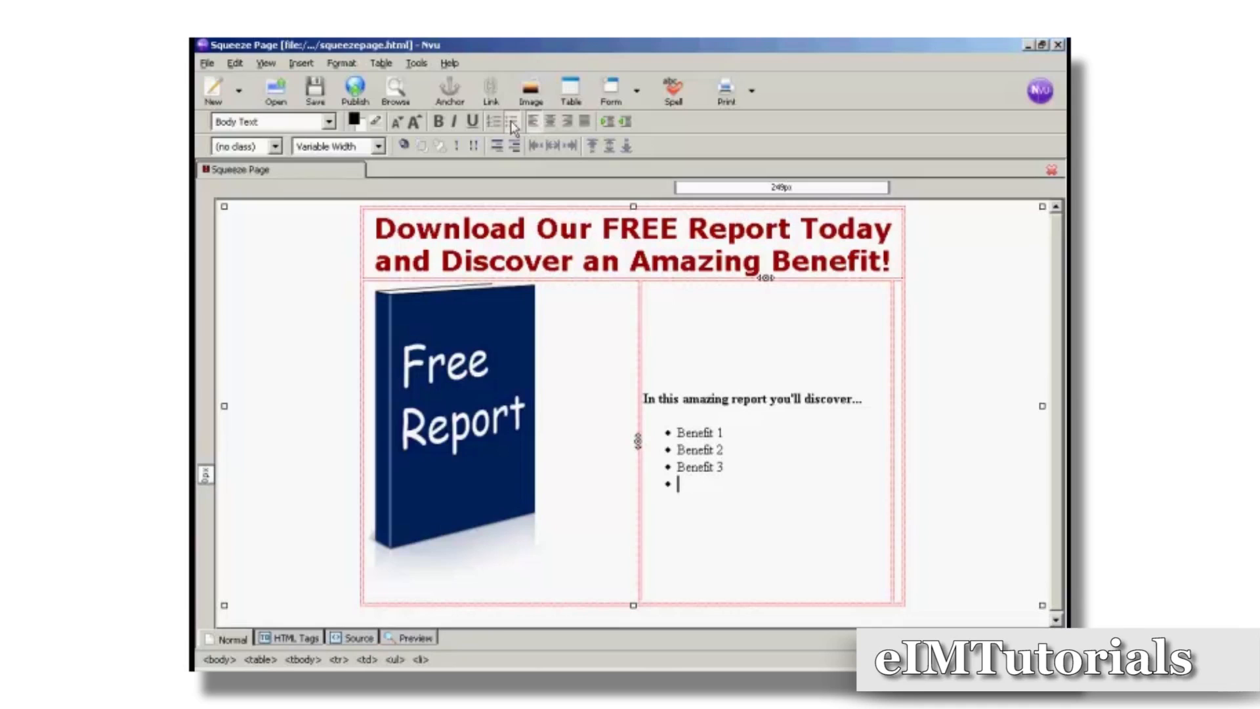
type("And More")
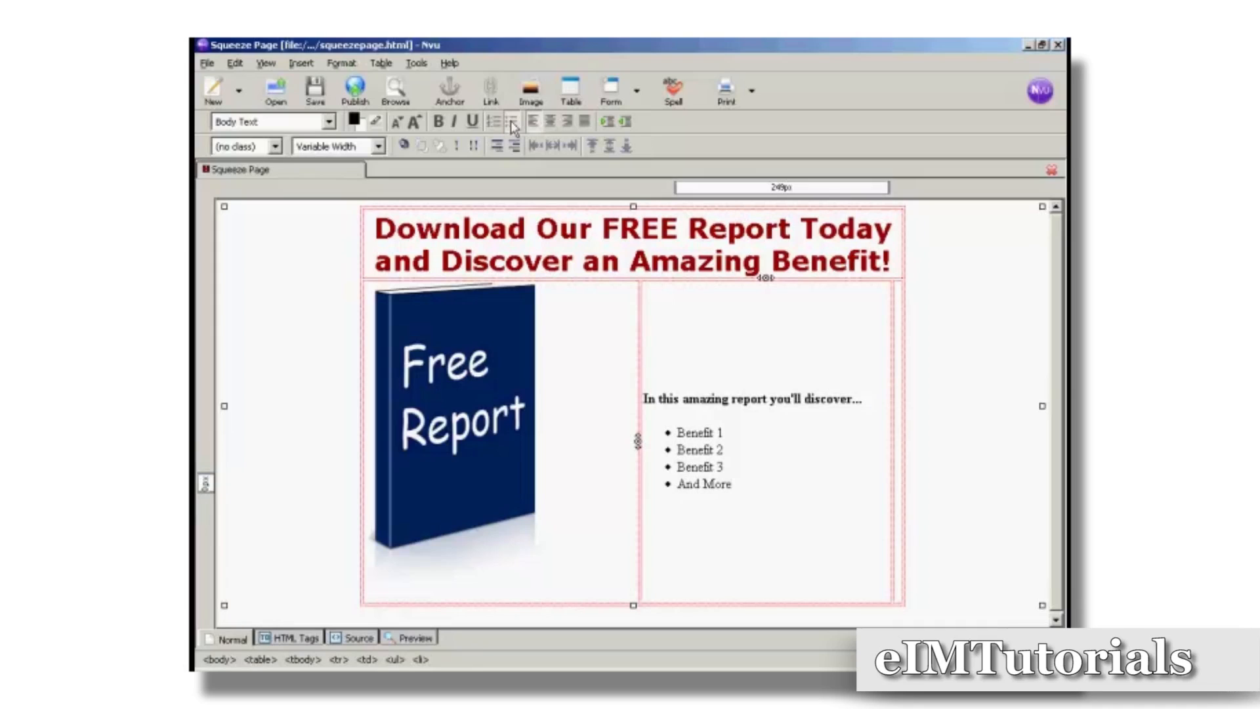
type("!")
Add text in the third cell asking visitors to enter their first name and primary e-mail address for the fact-filled free report, ending with a new line.
left_click(899, 306)
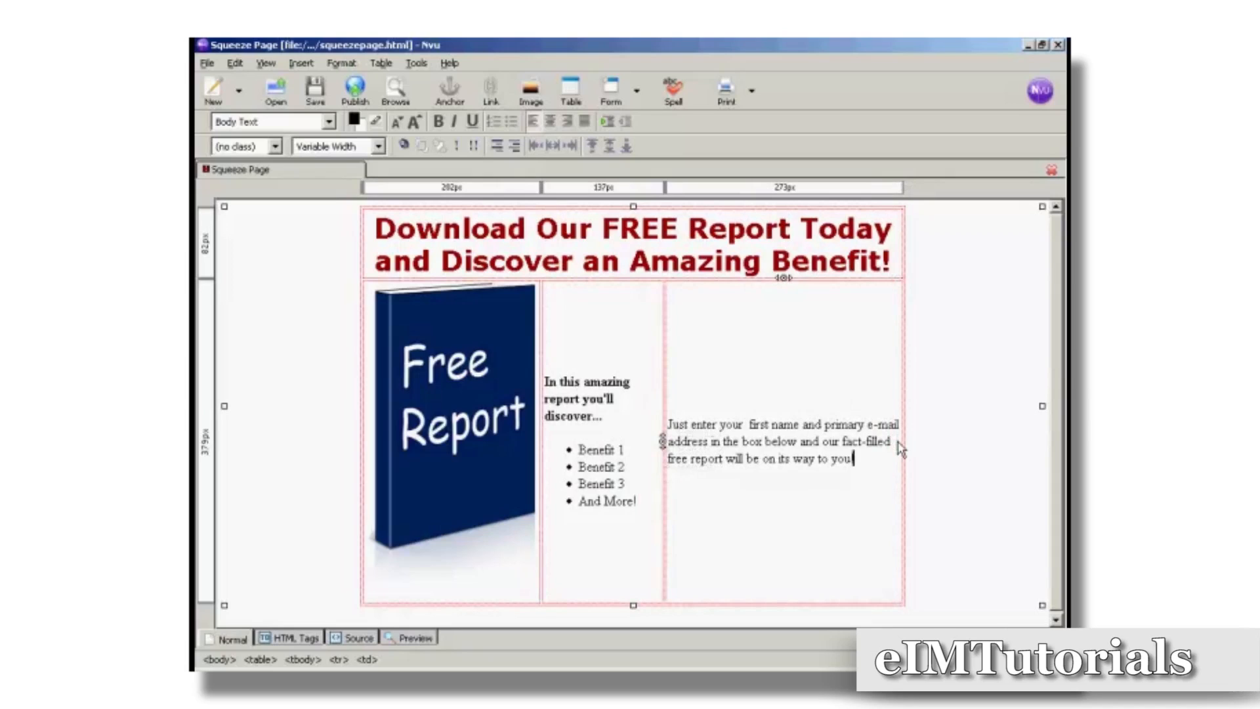
key("Return")
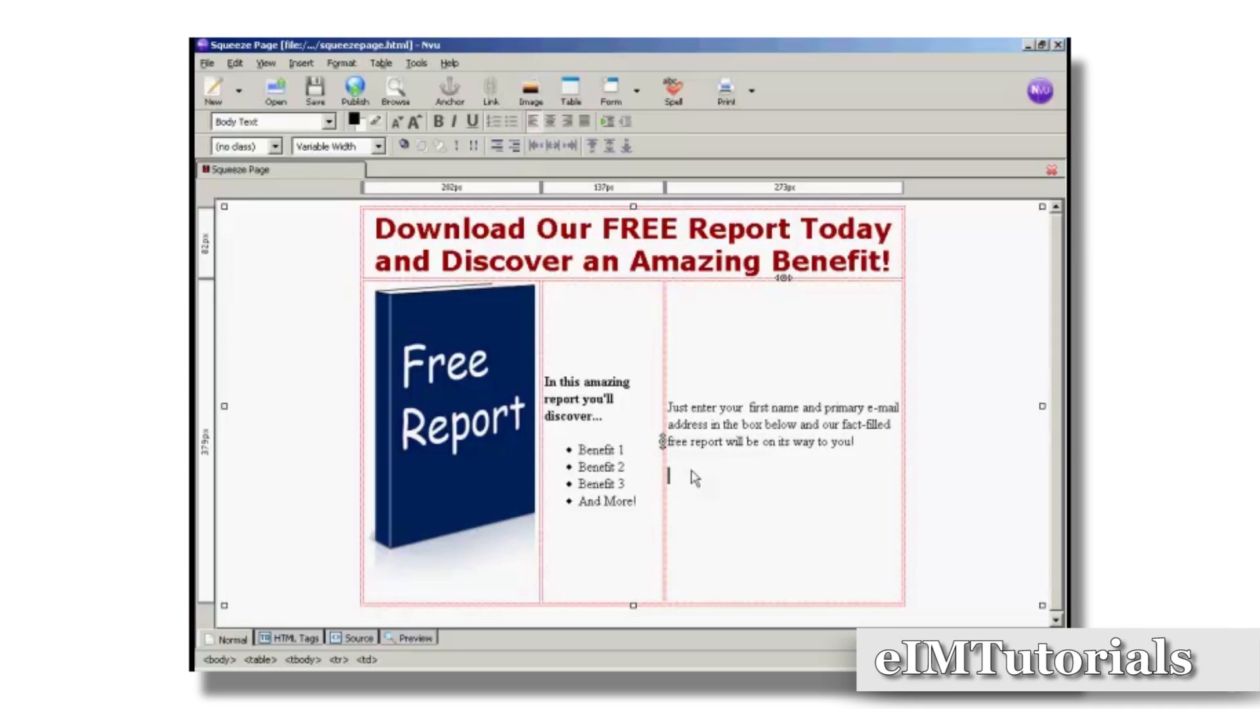
Switch to Notepad, copy the entire form code from opt-in_code.txt, and put its window away to return to Nvu.
key("alt+Tab")
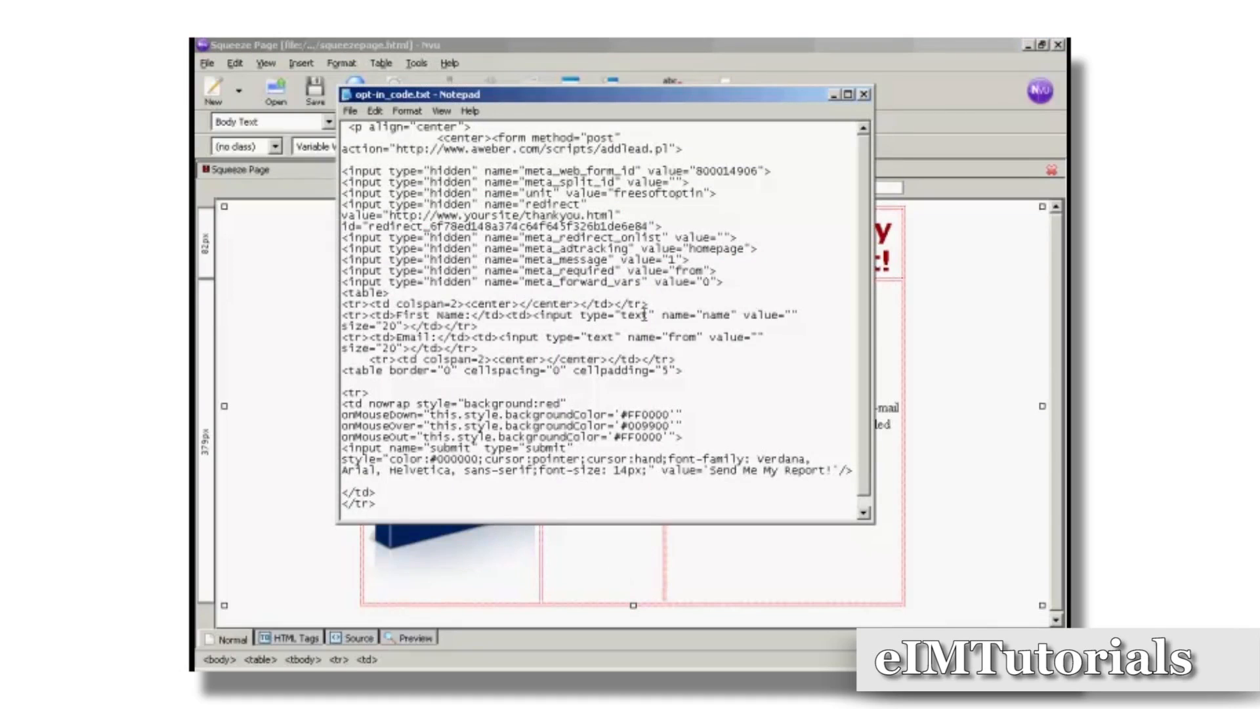
left_click_drag(342, 127, 589, 528)
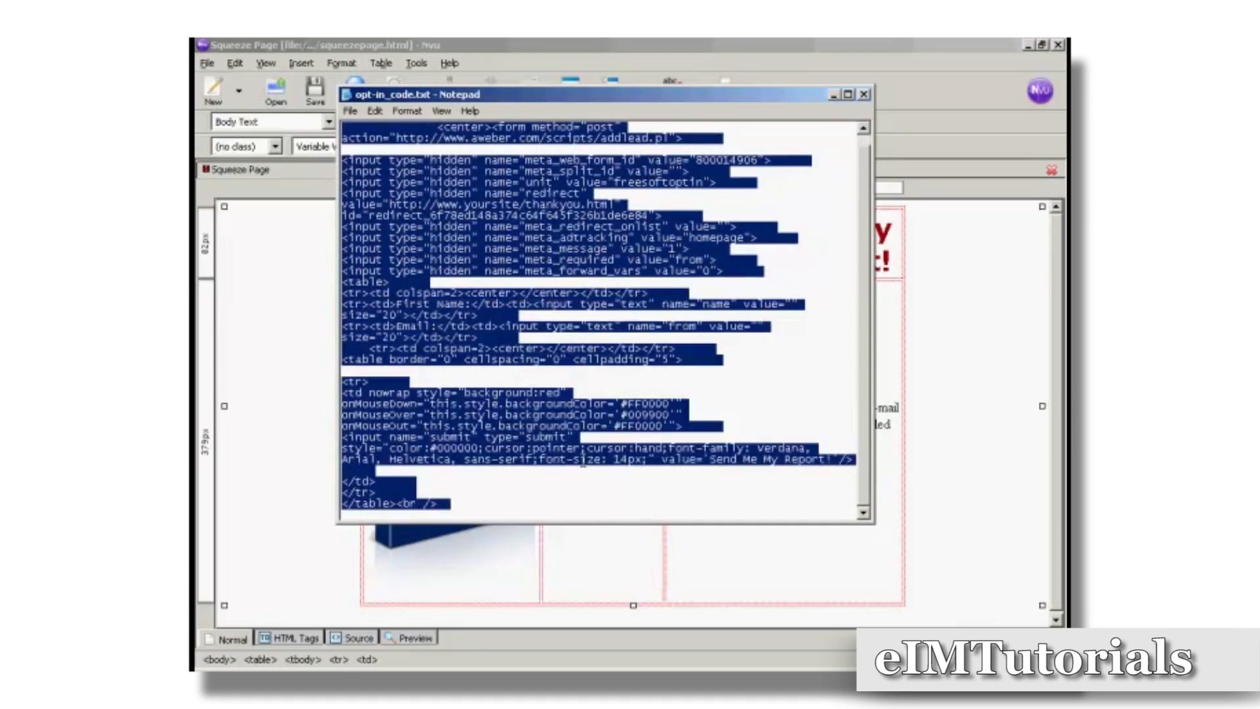
right_click(585, 463)
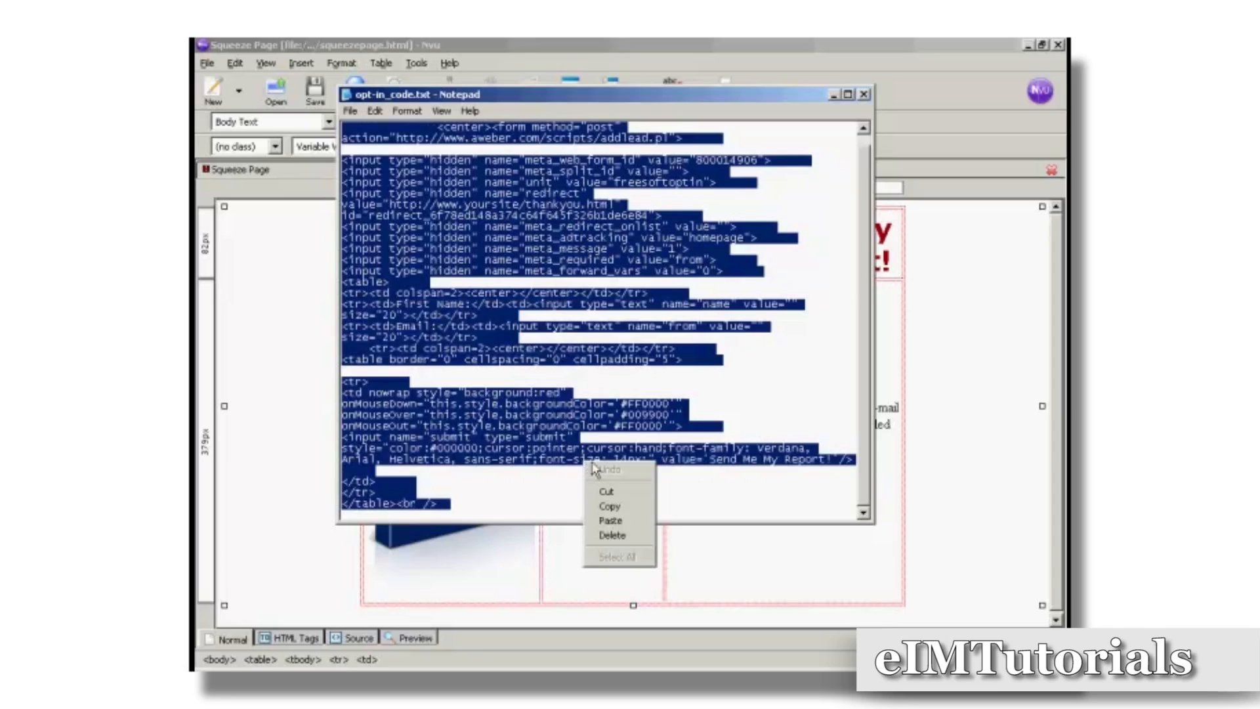
left_click(611, 507)
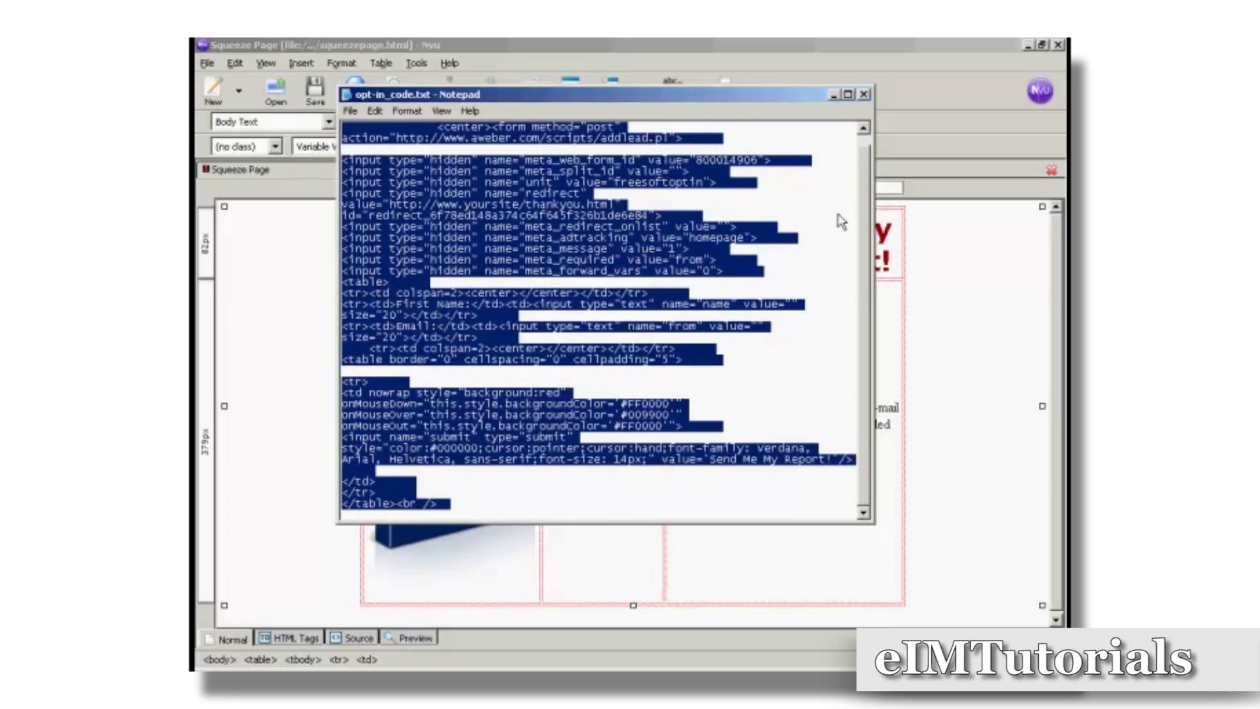
left_click(833, 96)
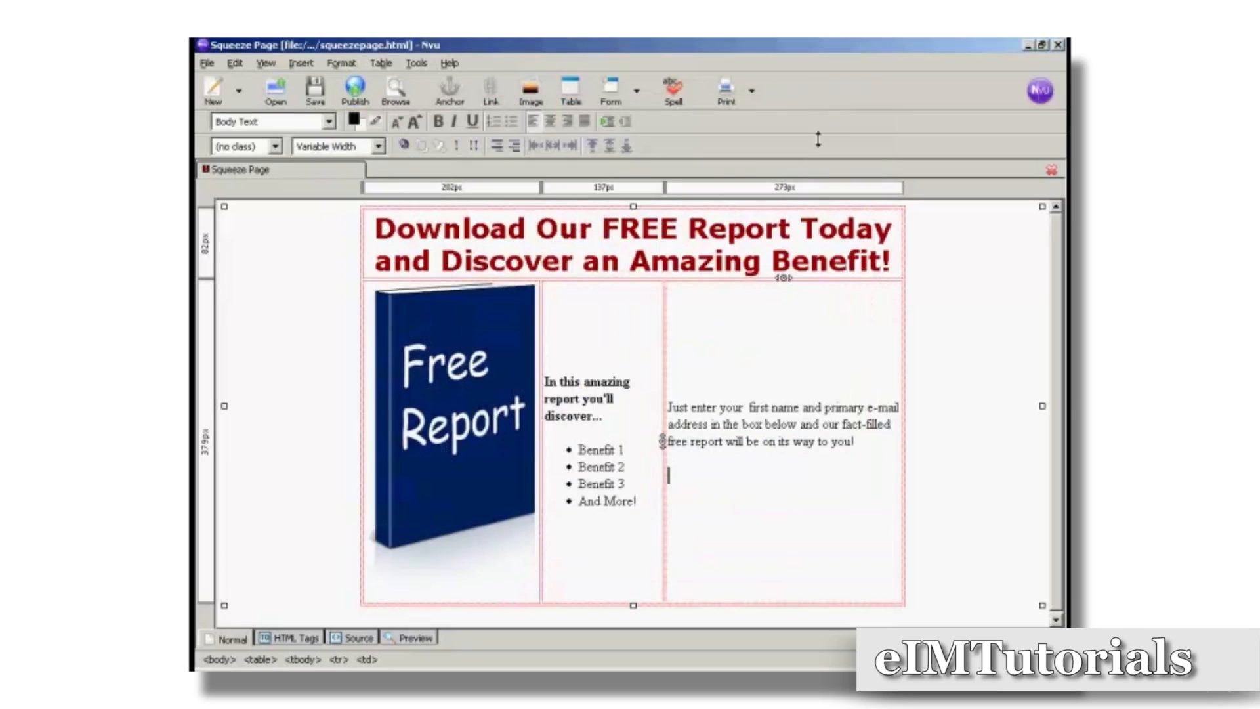
Insert the copied HTML below the instruction text and add "We value your privacy and will not share your e-mail address with anyone else." beneath it.
left_click(301, 63)
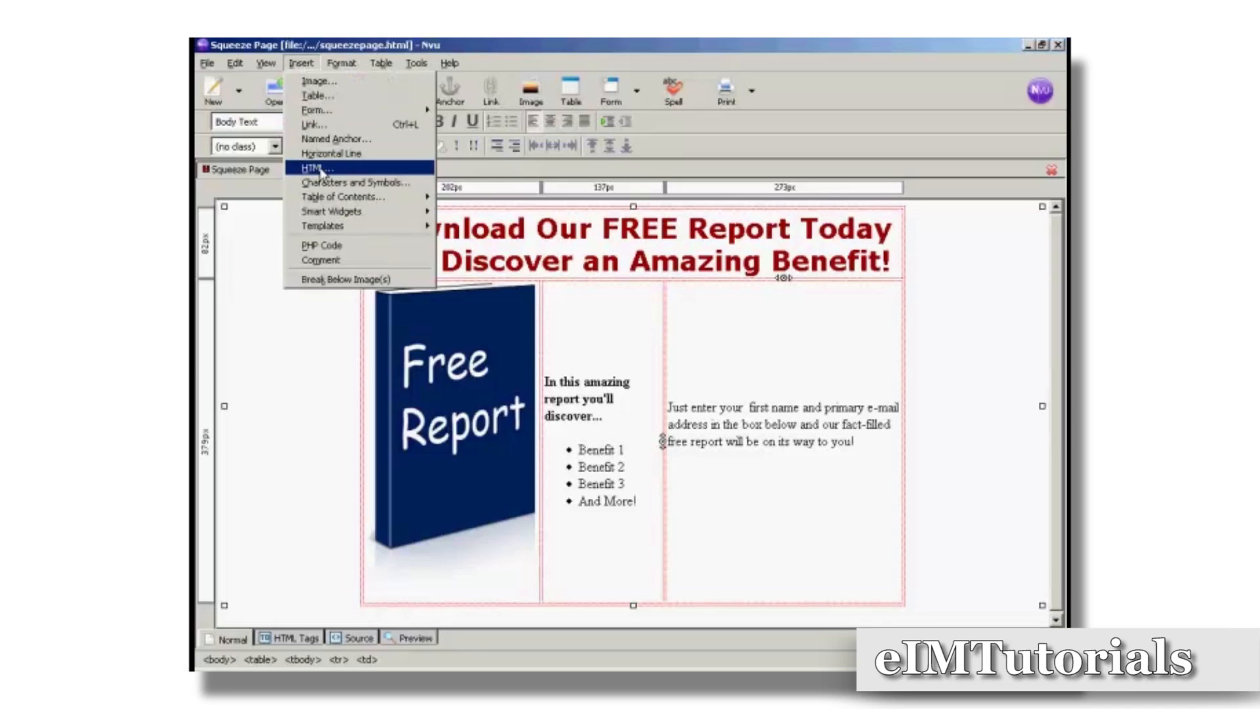
left_click(320, 169)
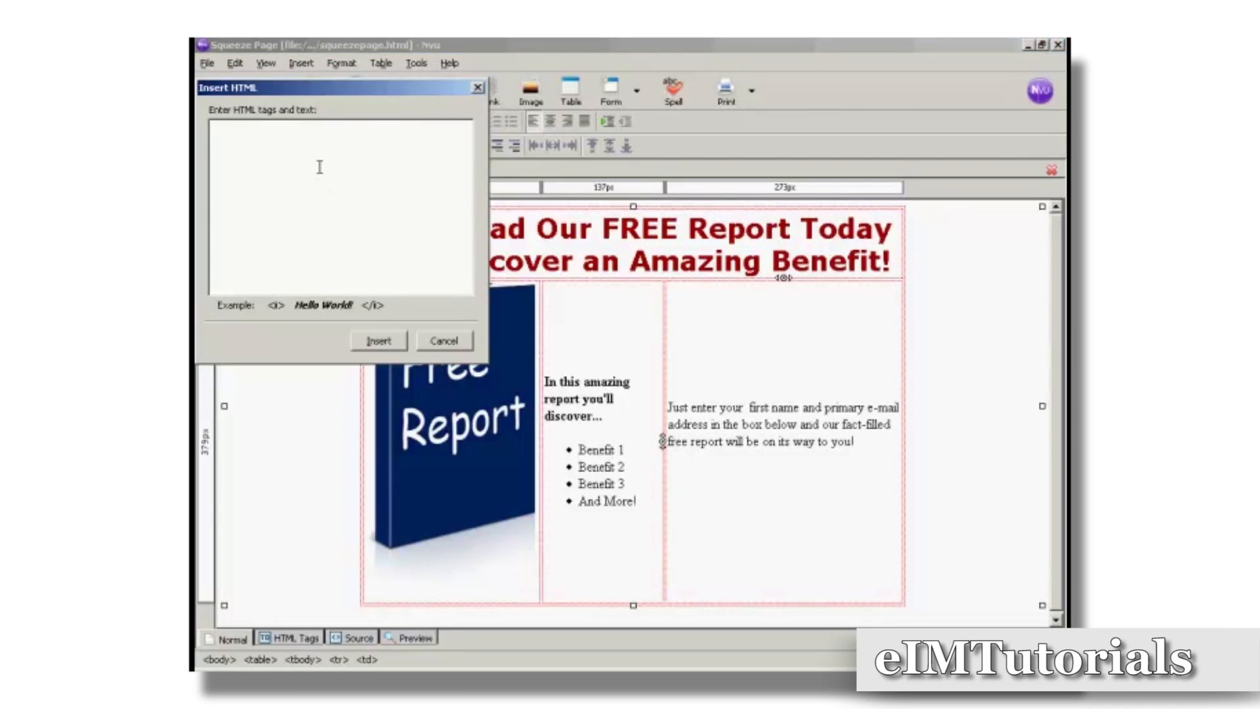
key("ctrl+v")
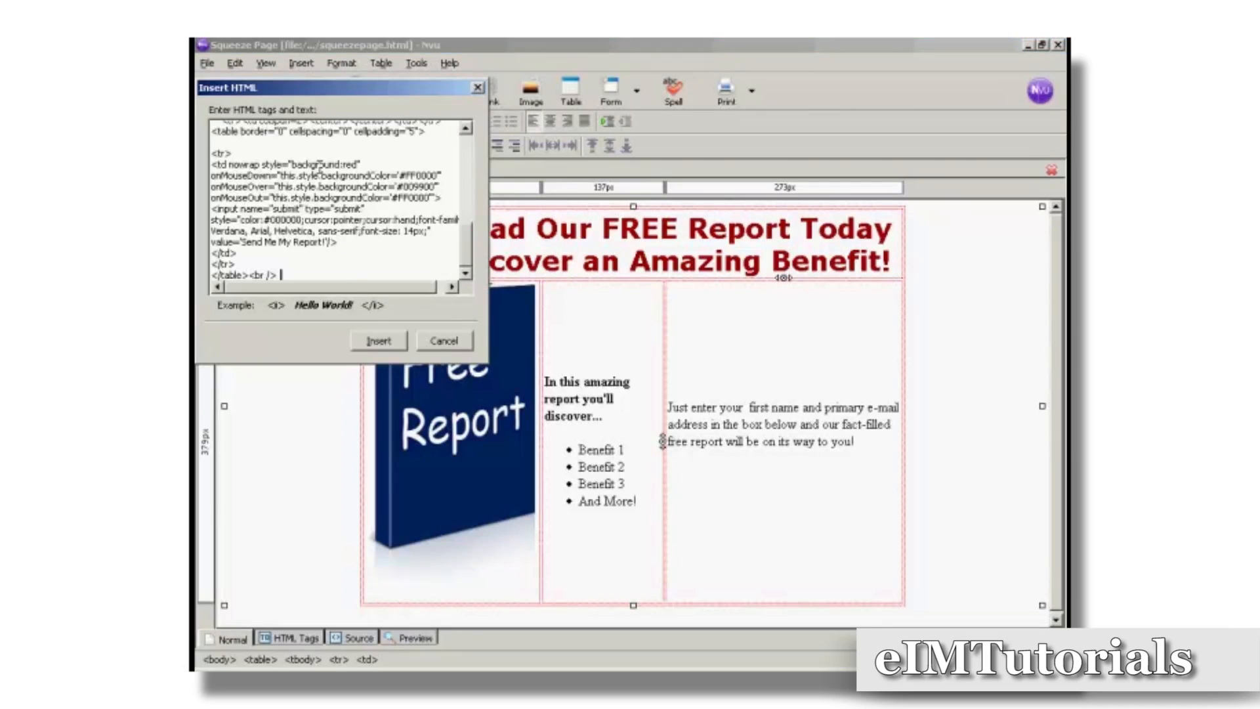
left_click(379, 346)
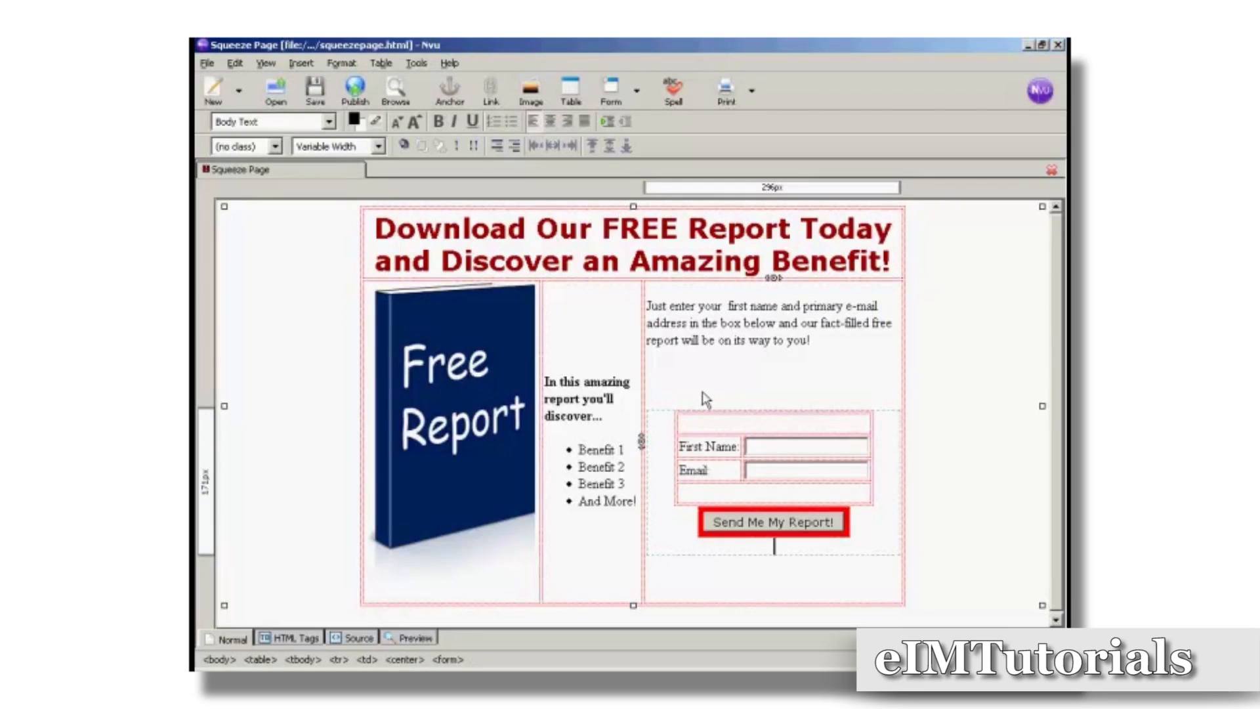
left_click(657, 577)
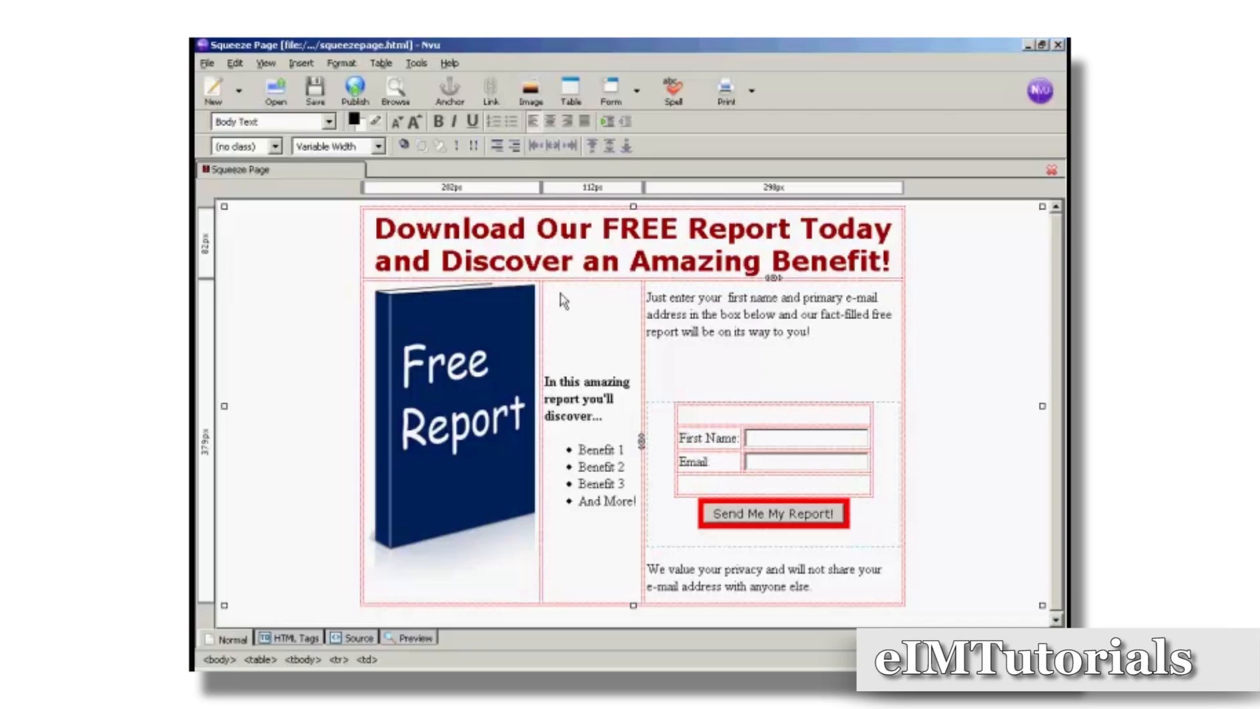
Change the font of the second row's middle and third cells to Helvetica, Arial and remove the blank line after the instruction text.
left_click_drag(572, 301, 718, 314)
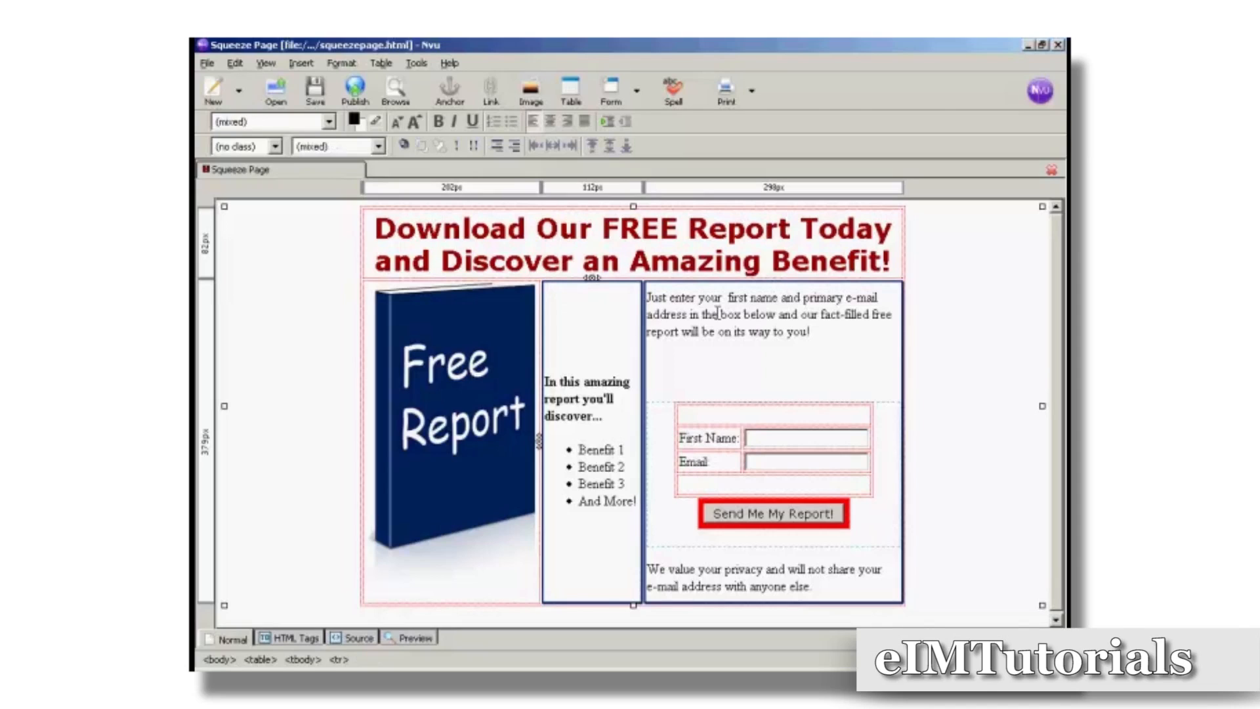
left_click(341, 66)
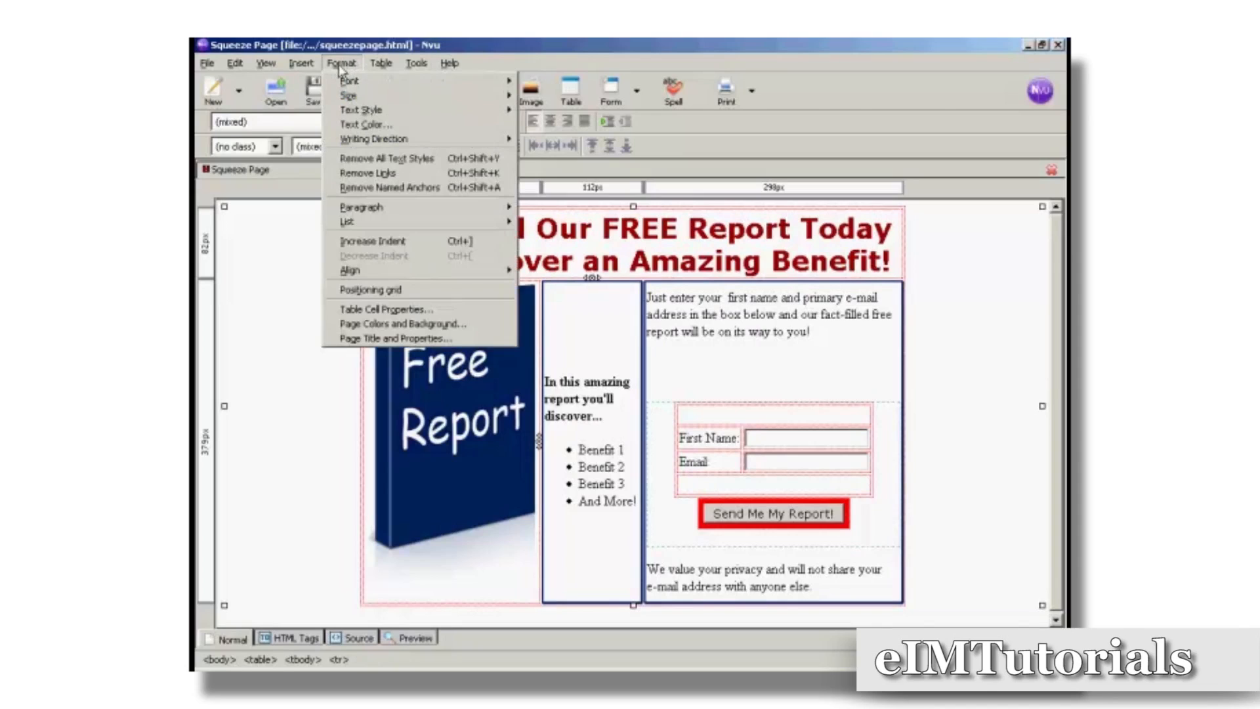
mouse_move(351, 82)
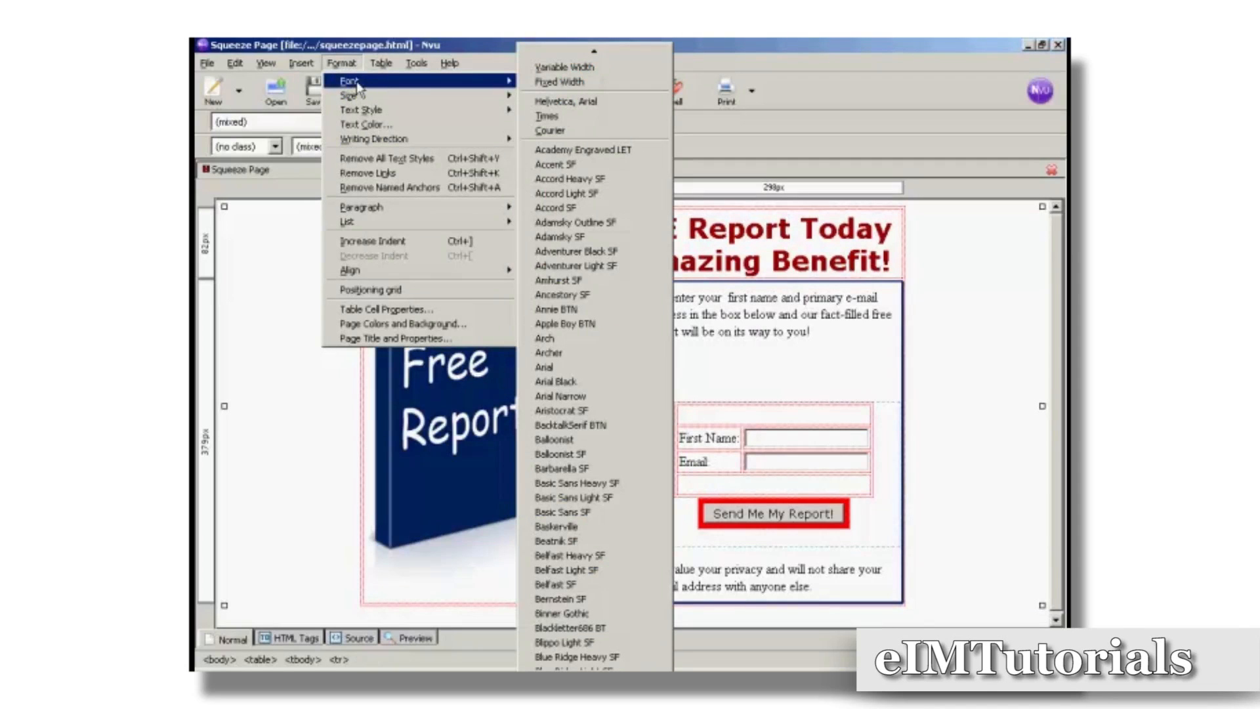
left_click(620, 105)
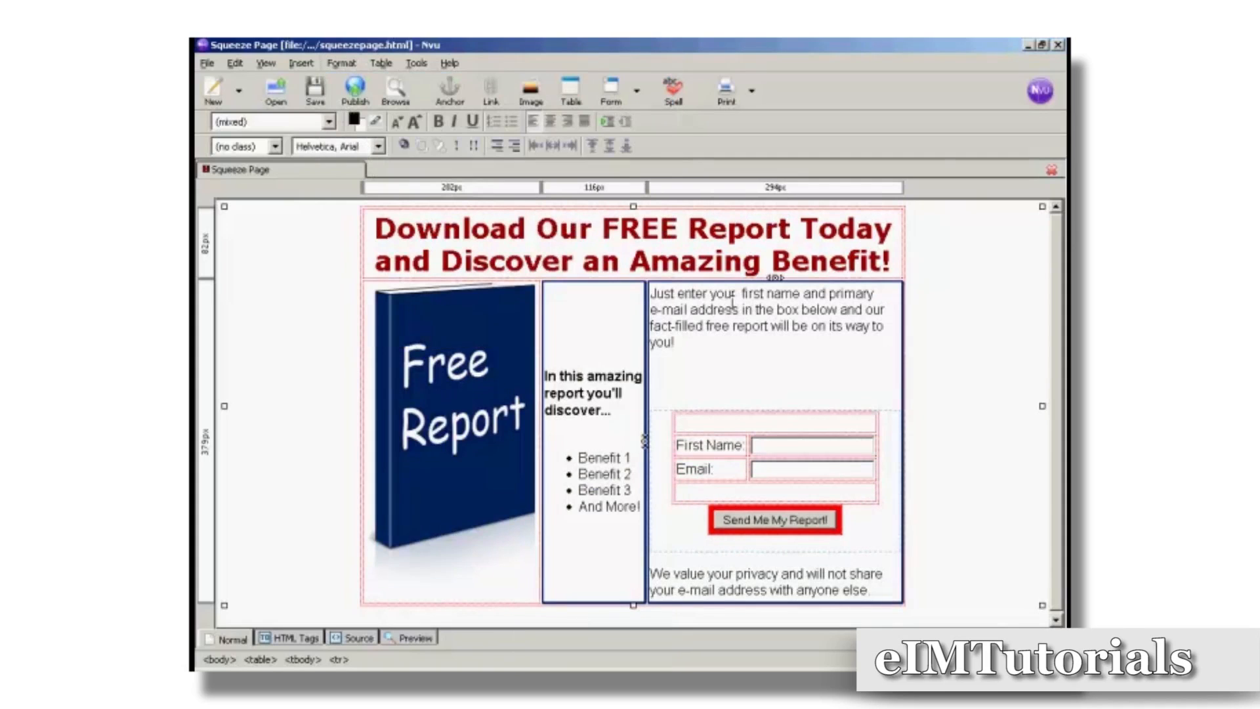
left_click(692, 362)
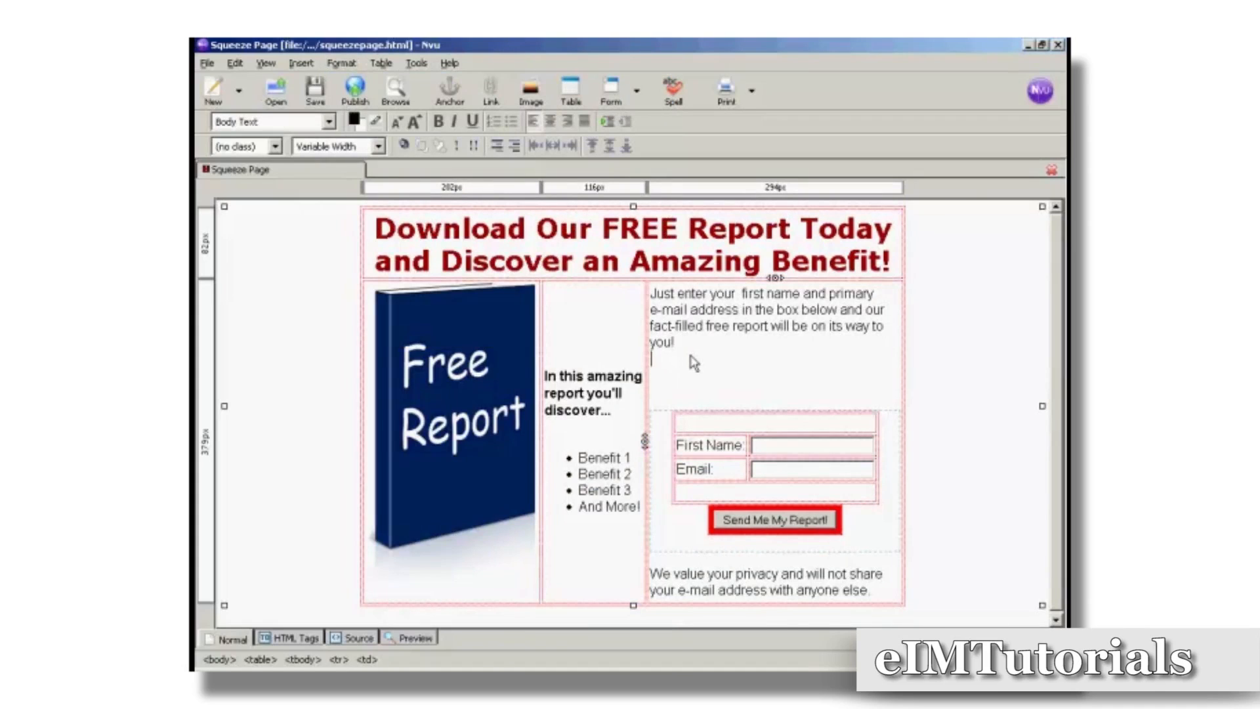
key("BackSpace")
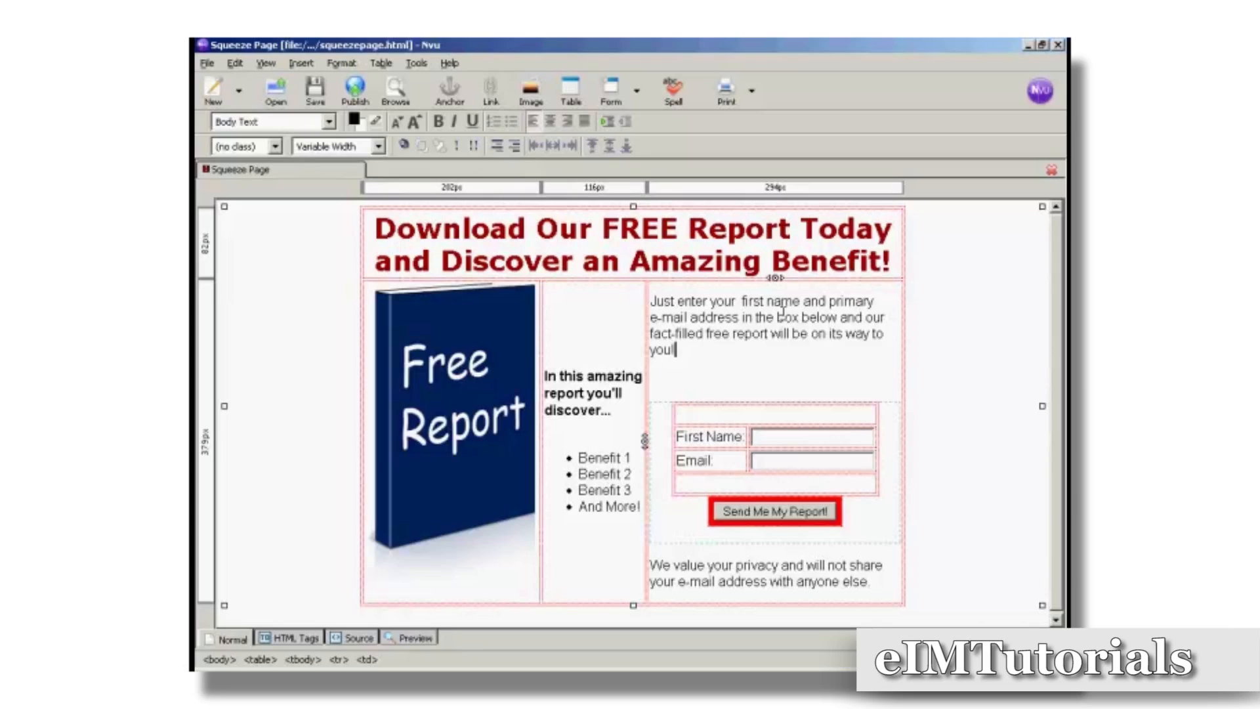
Save the squeeze page and run a spelling check on its text.
left_click(318, 95)
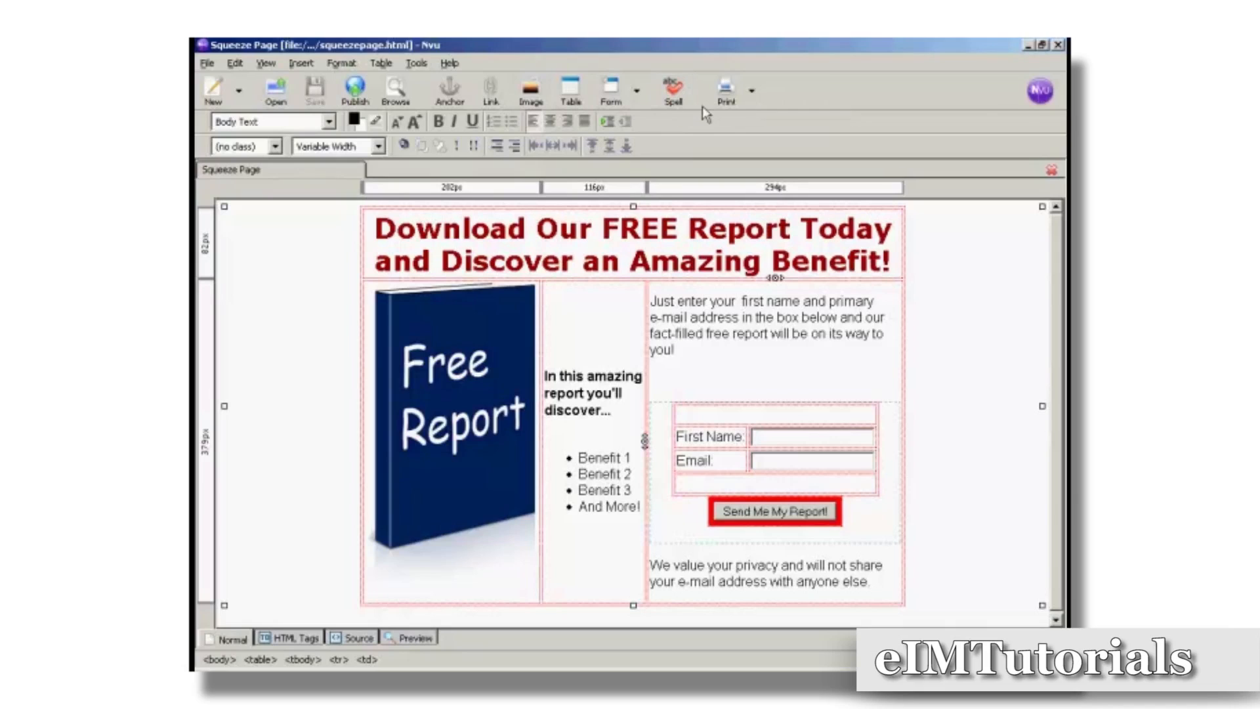
left_click(673, 96)
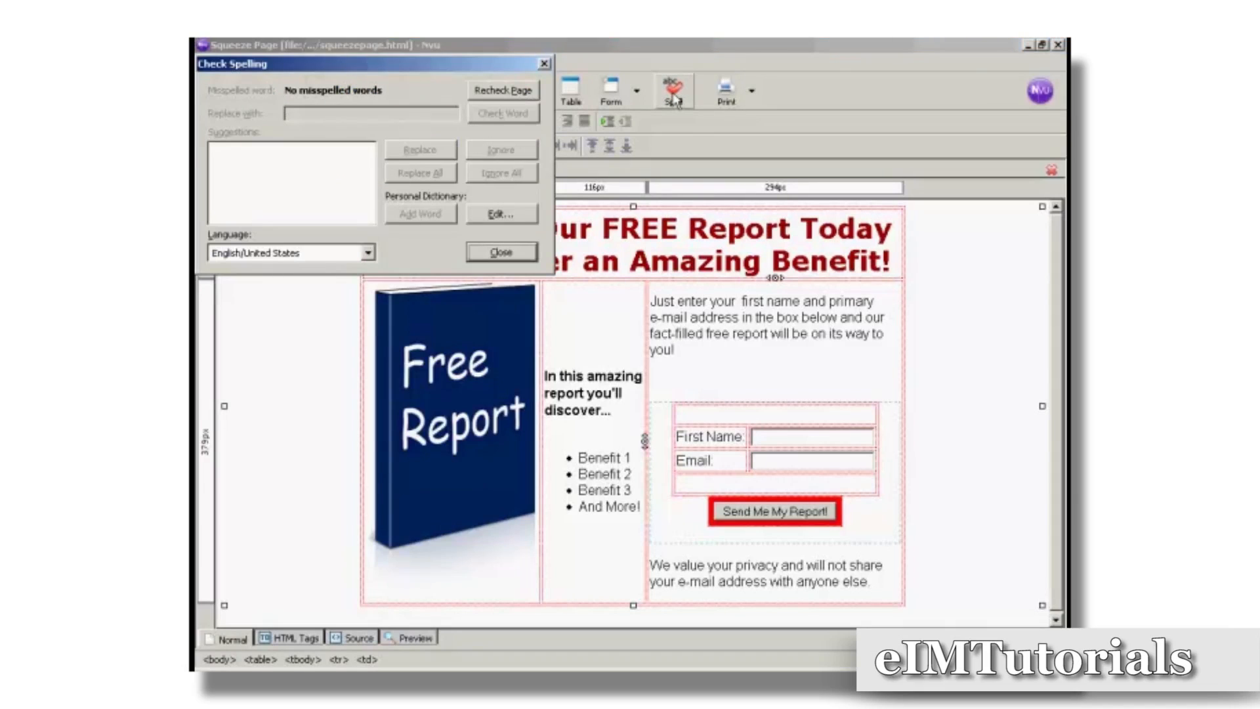
left_click(503, 251)
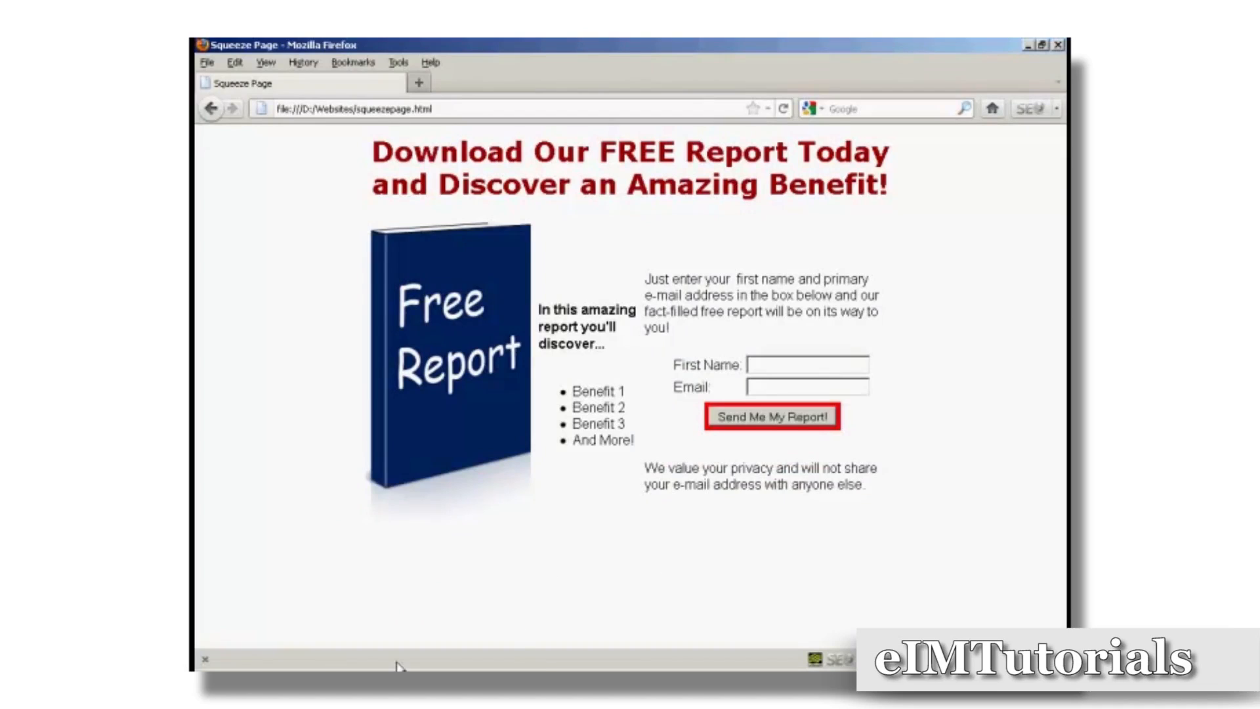
Return from Firefox to Nvu and set the benefits cell's vertical content alignment to Top.
key("alt+Tab")
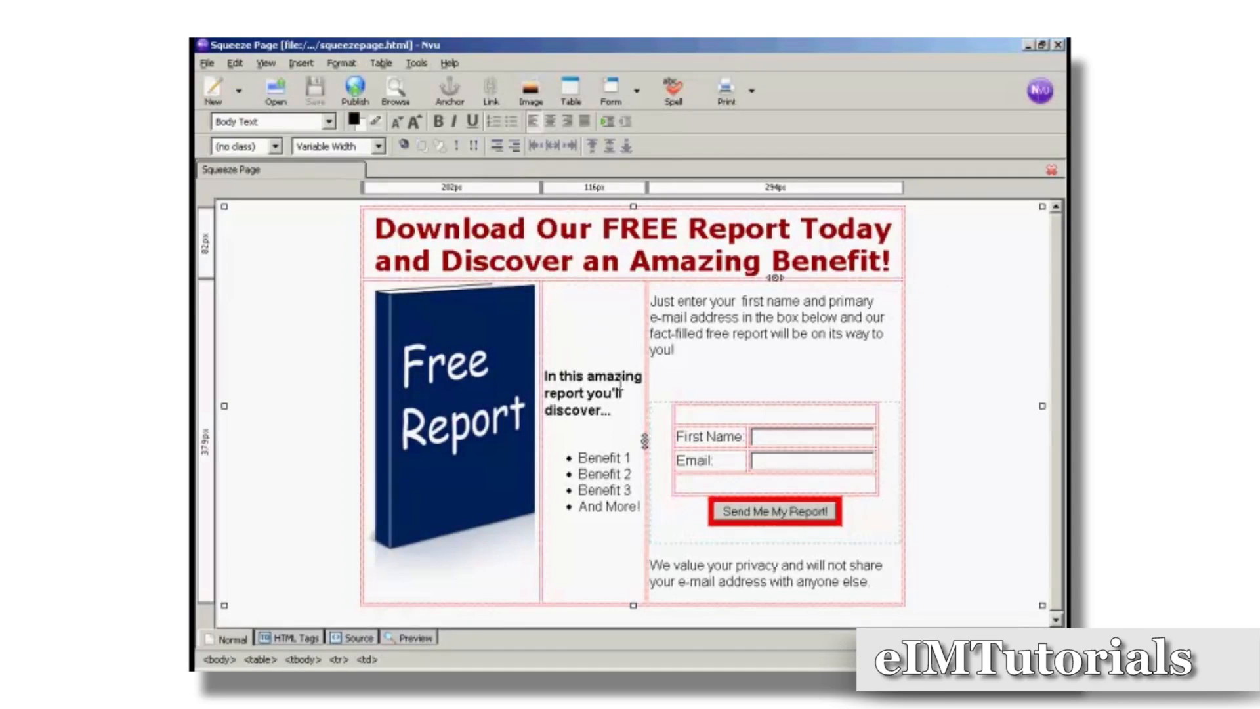
left_click(584, 377)
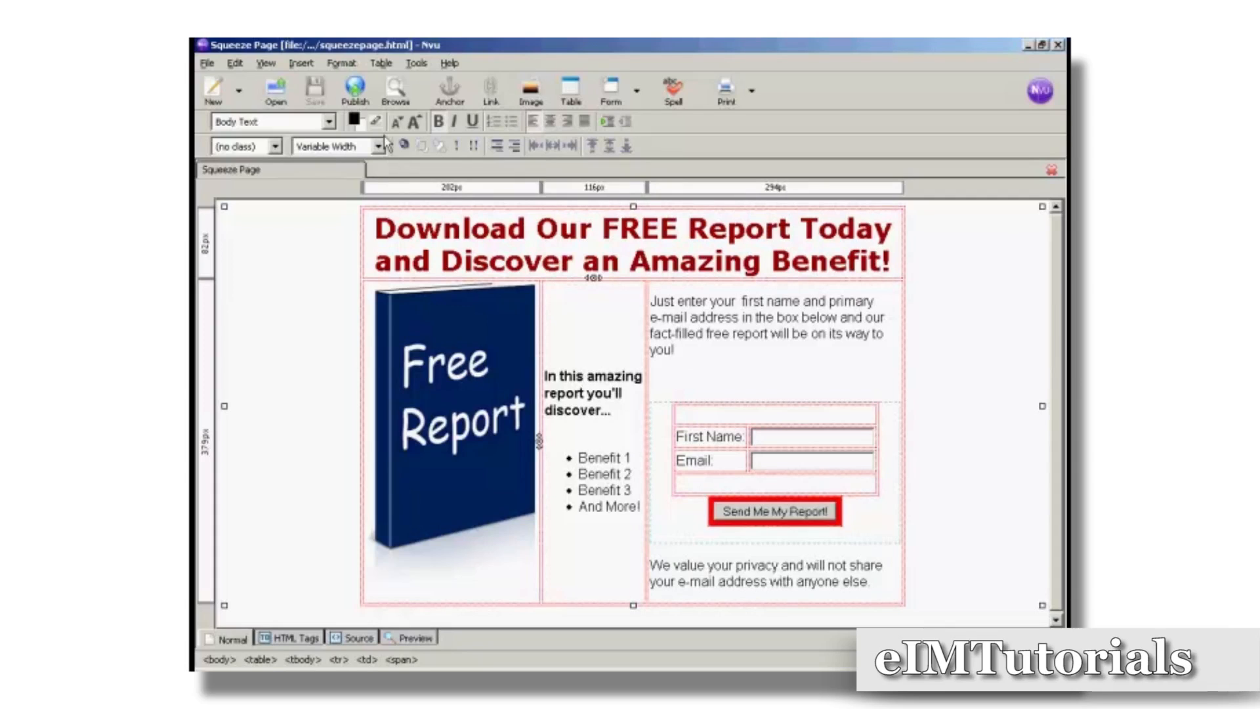
left_click(341, 64)
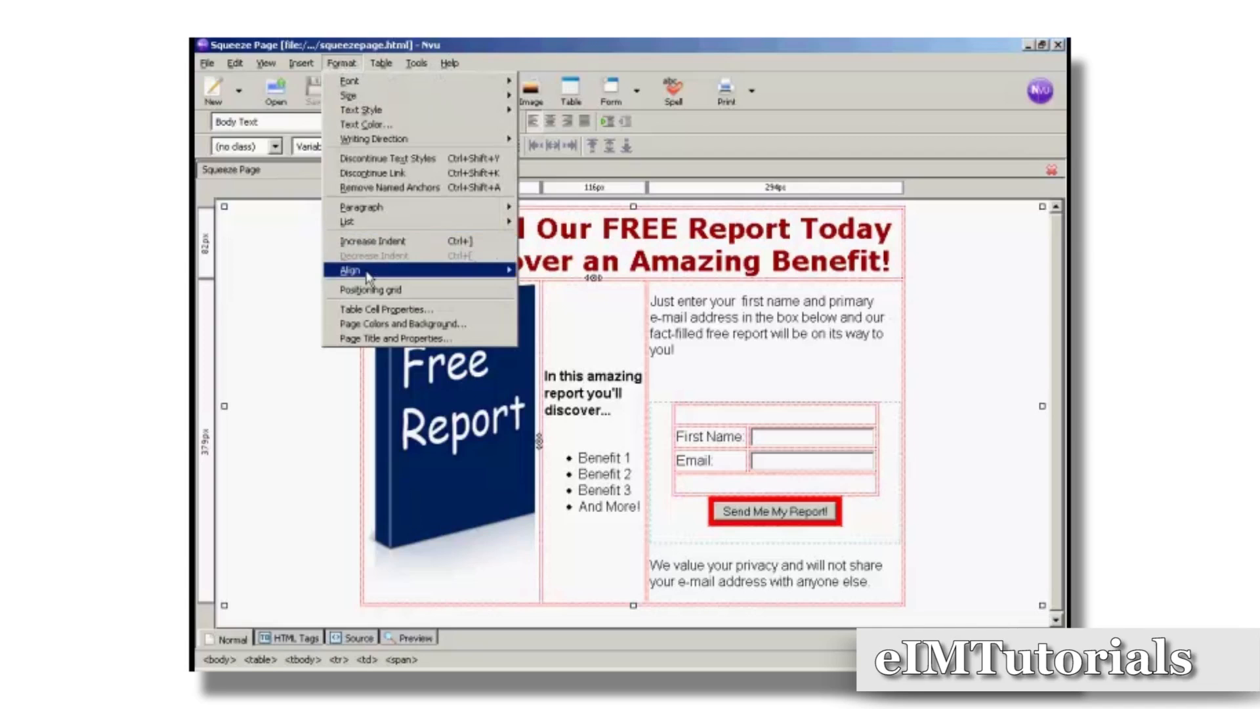
left_click(419, 311)
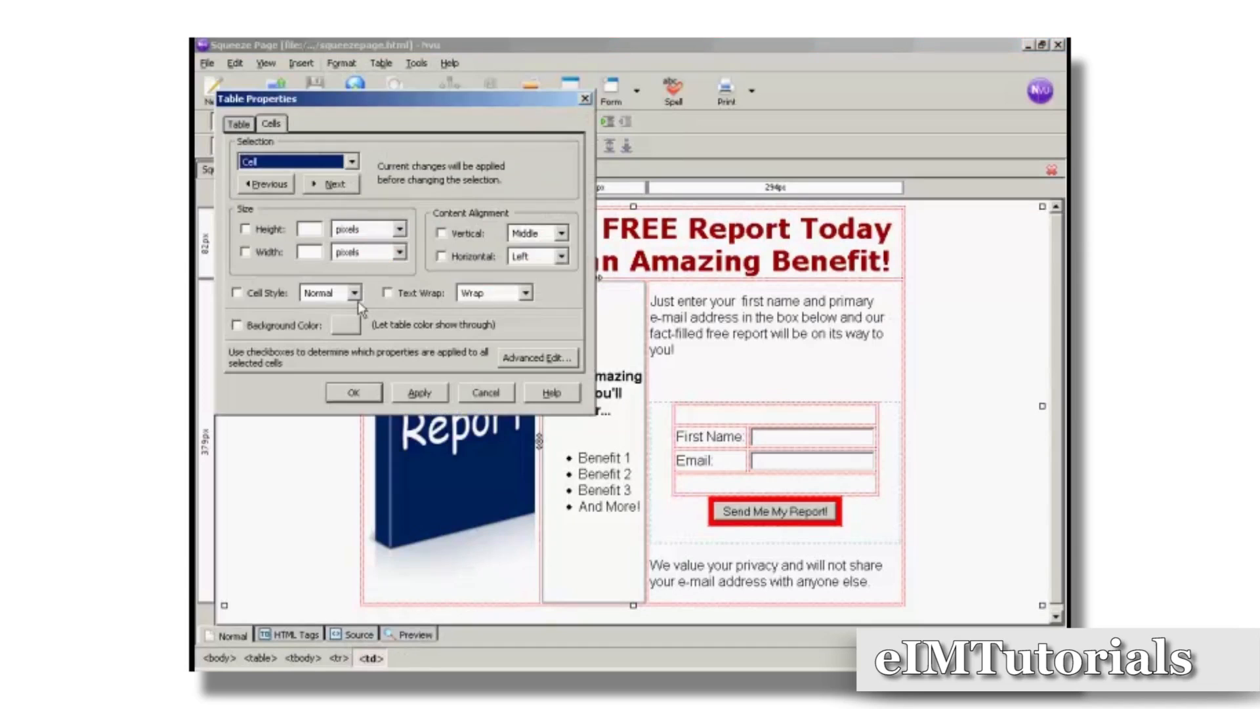
left_click(441, 233)
left_click(561, 233)
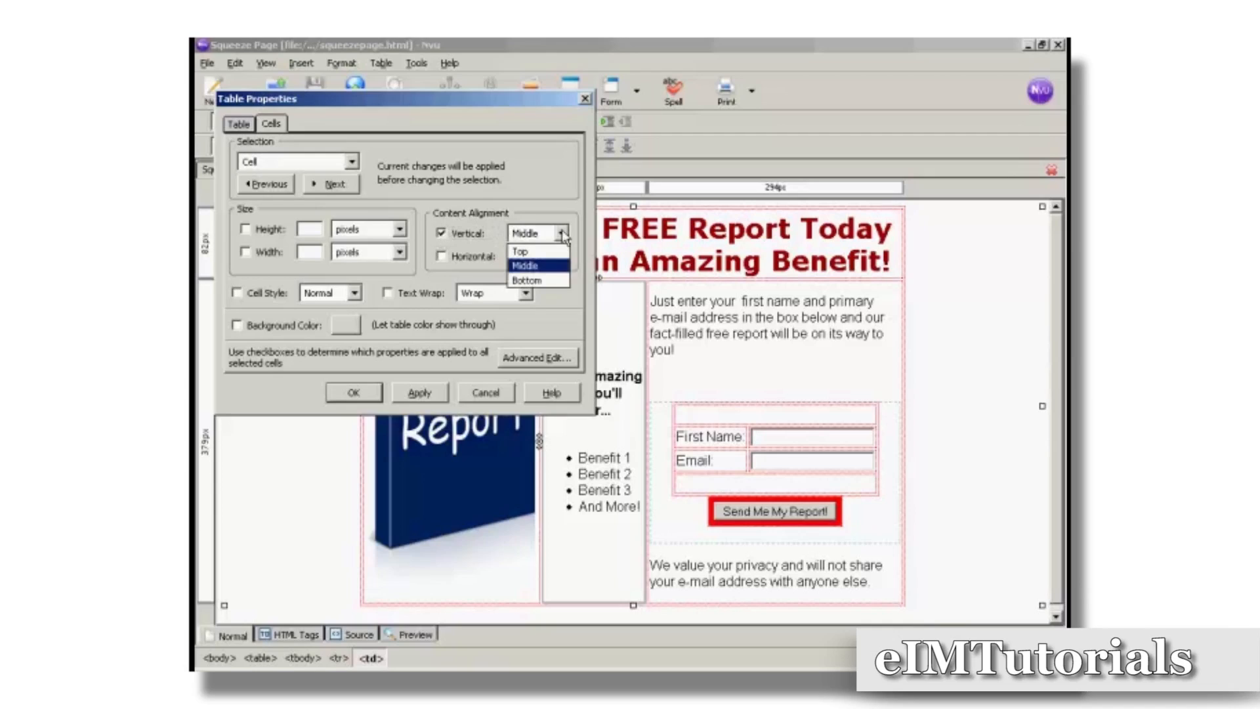
left_click(525, 251)
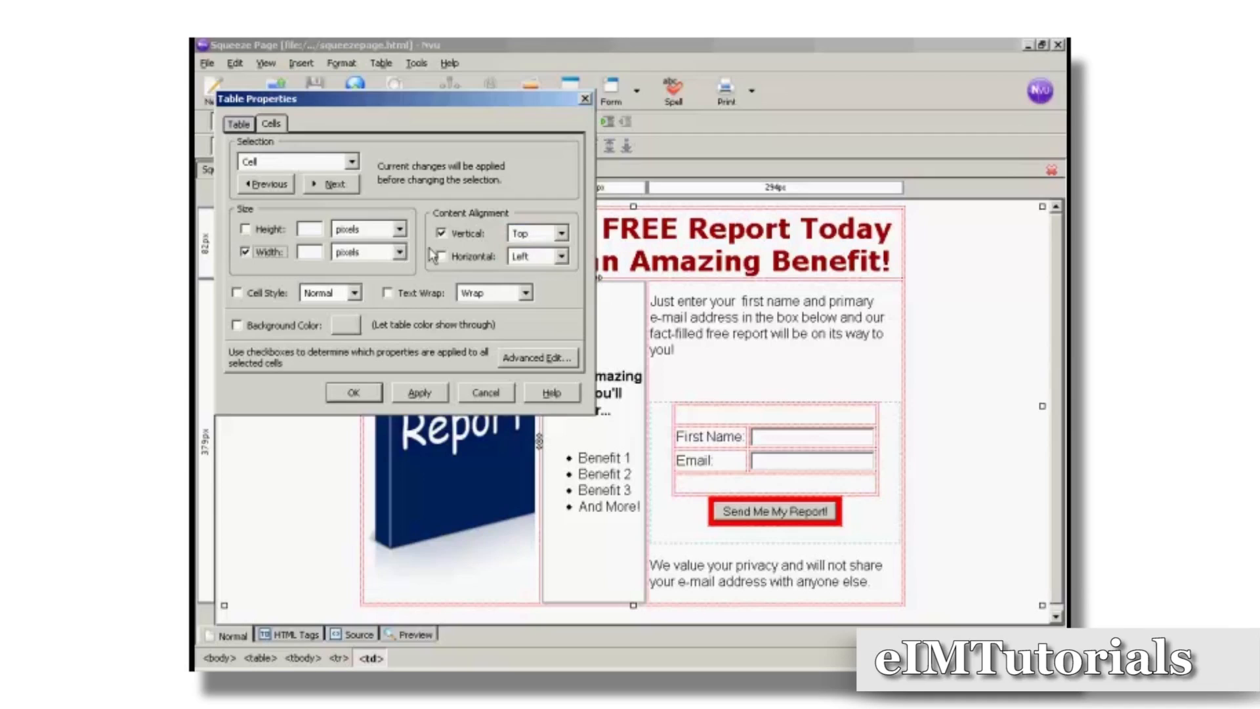
Set the benefits cell's width to 33 % of table and apply the cell properties.
left_click(400, 254)
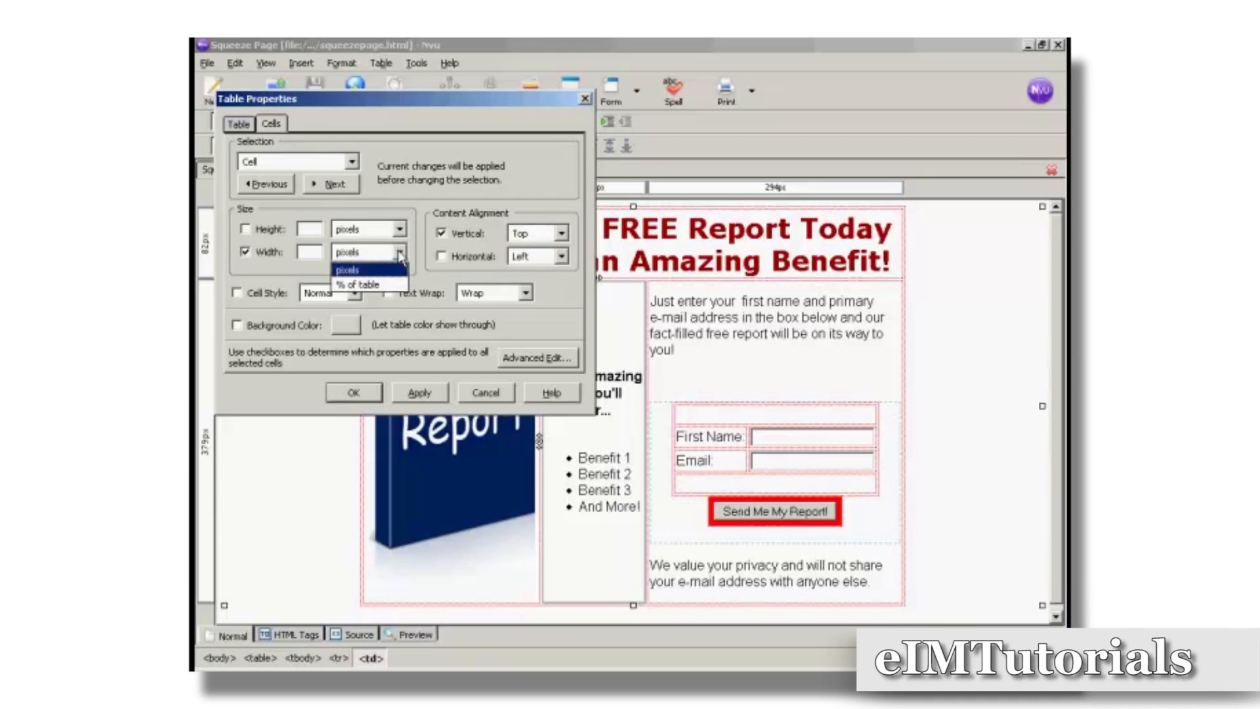
left_click(360, 284)
left_click(313, 252)
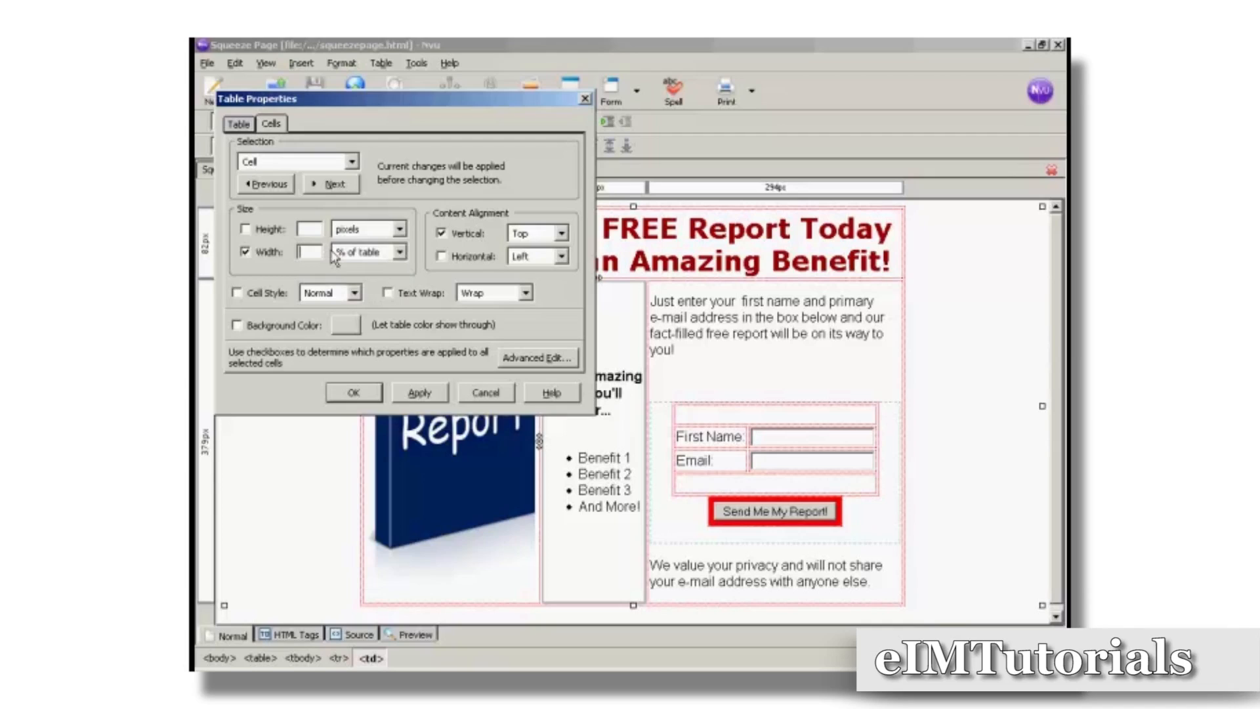
type("33")
left_click(423, 394)
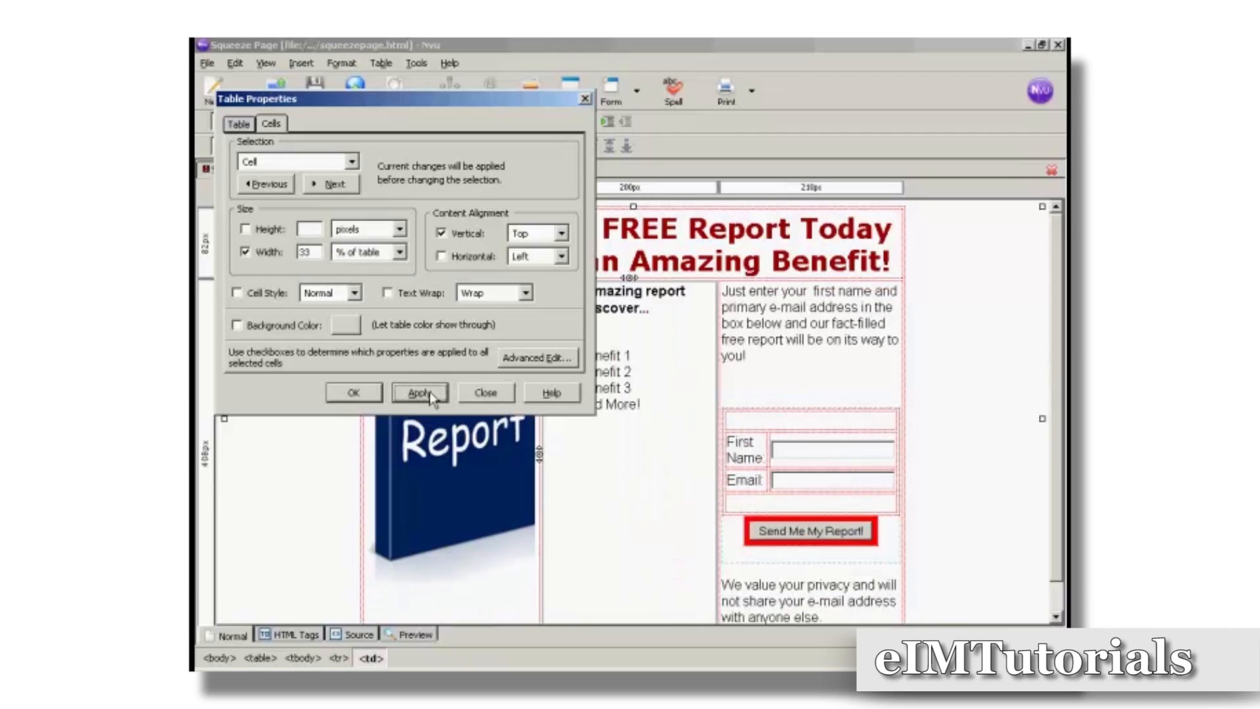
left_click(354, 392)
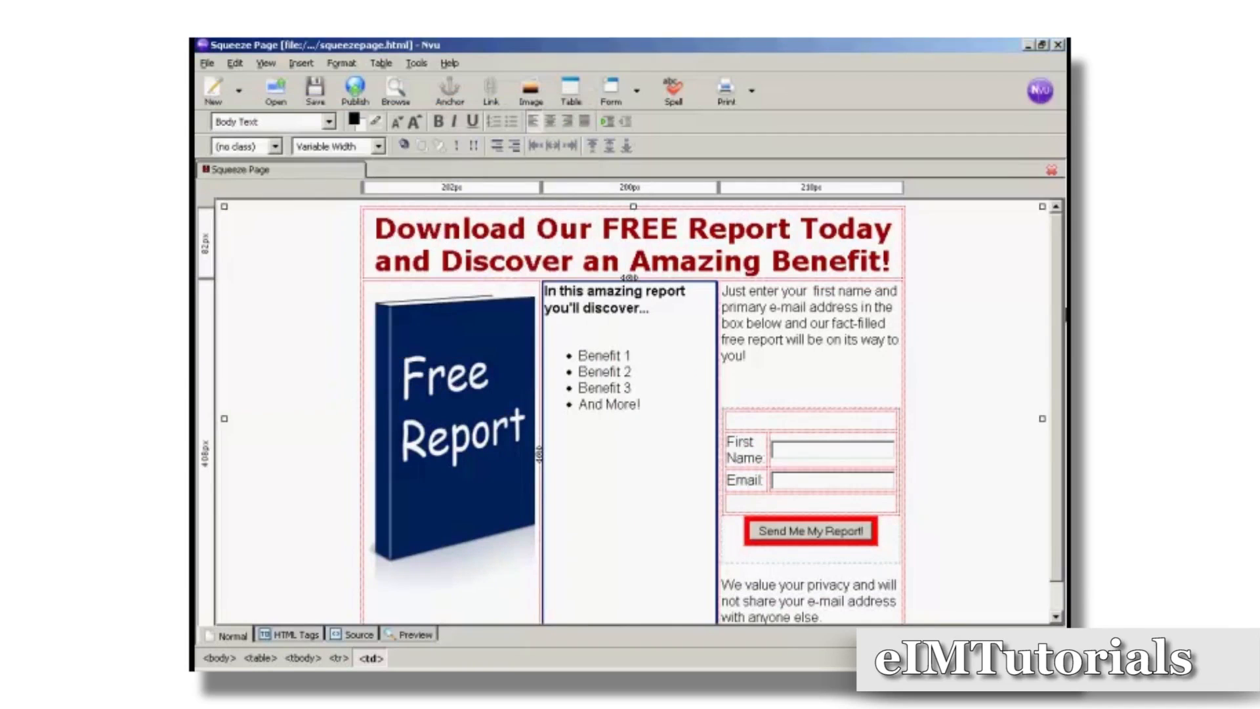
Save the page and reload squeezepage.html in Firefox to check the benefits column.
scroll(1060, 346, "down", 1)
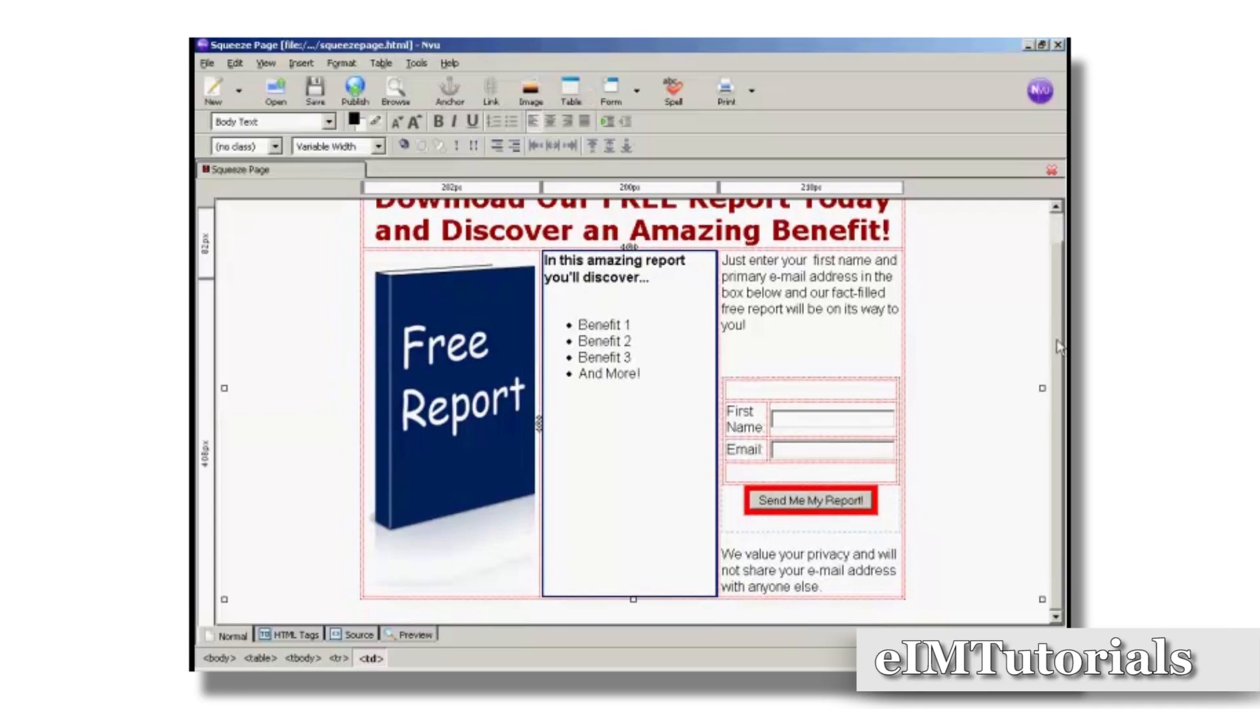
left_click(315, 91)
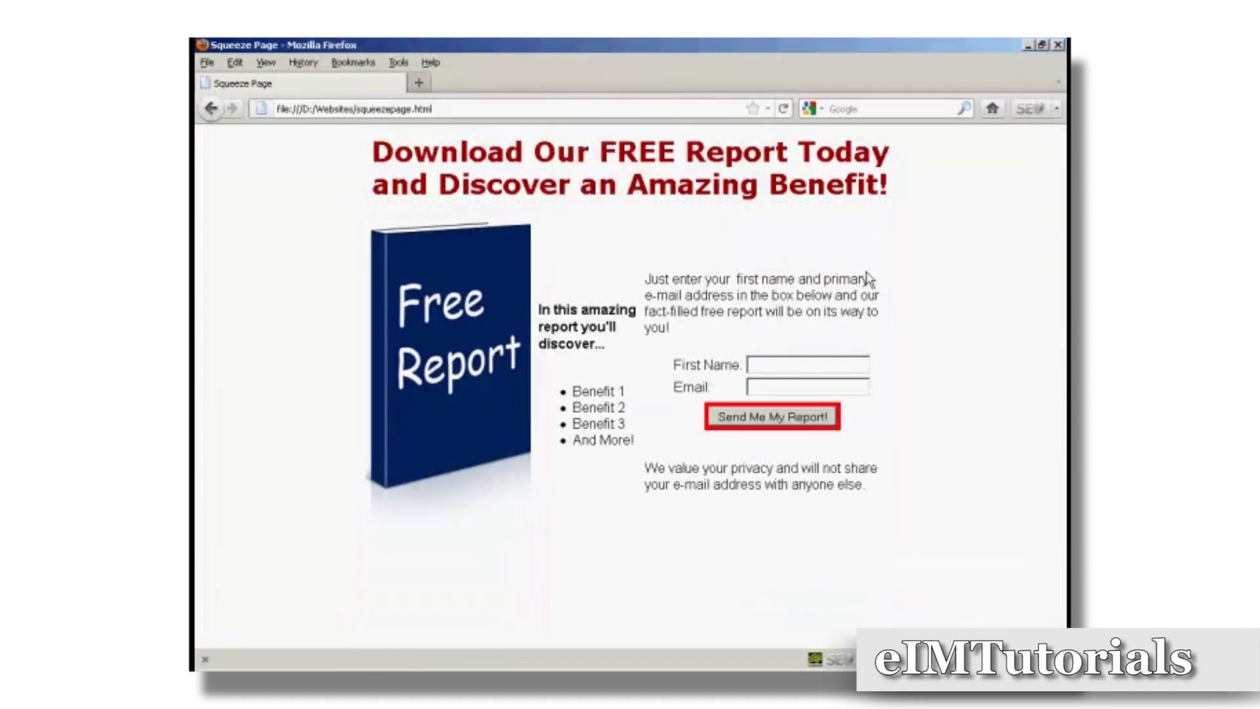
left_click(786, 110)
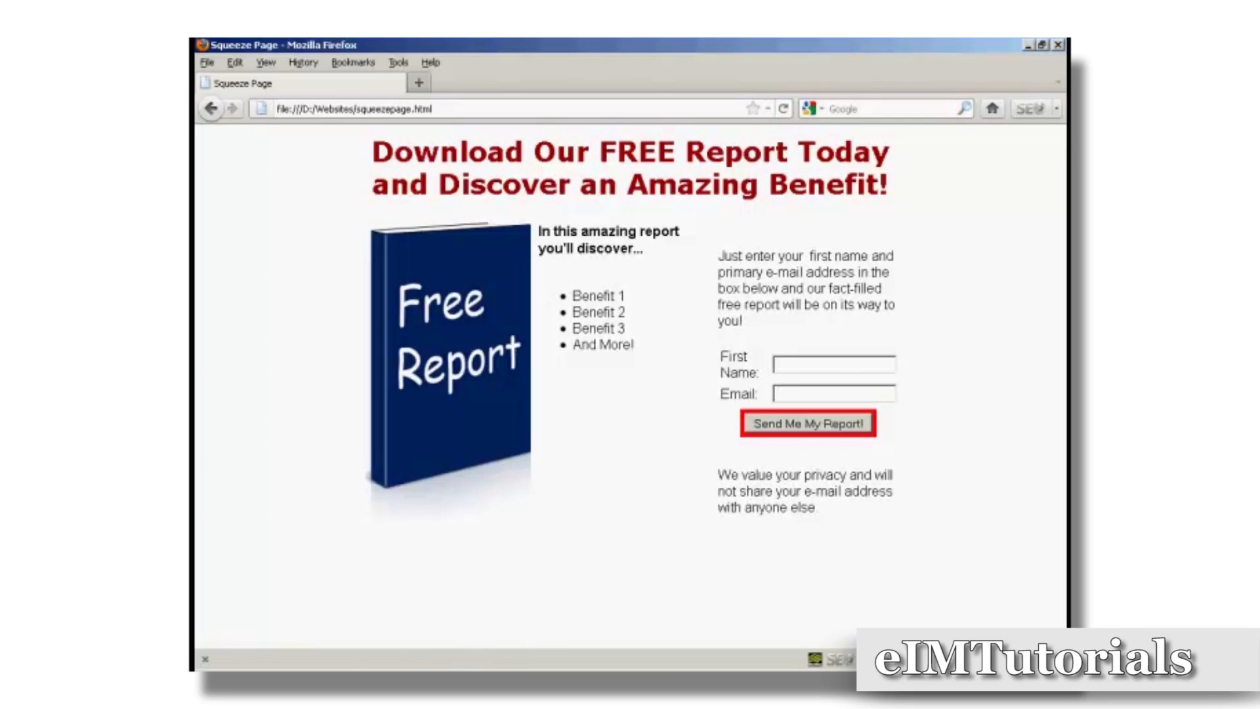
Switch back to Nvu and set the vertical content alignment of the cell holding the opt-in form to Top.
key("alt+Tab")
left_click(725, 263)
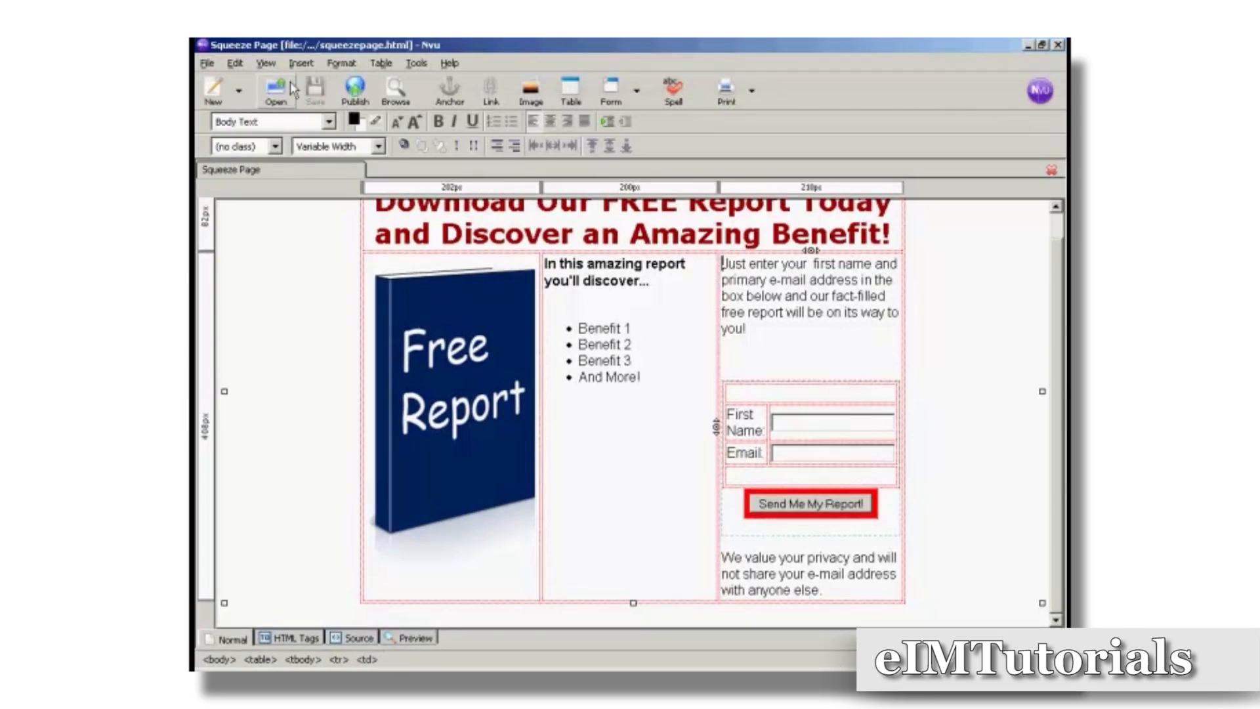
left_click(340, 64)
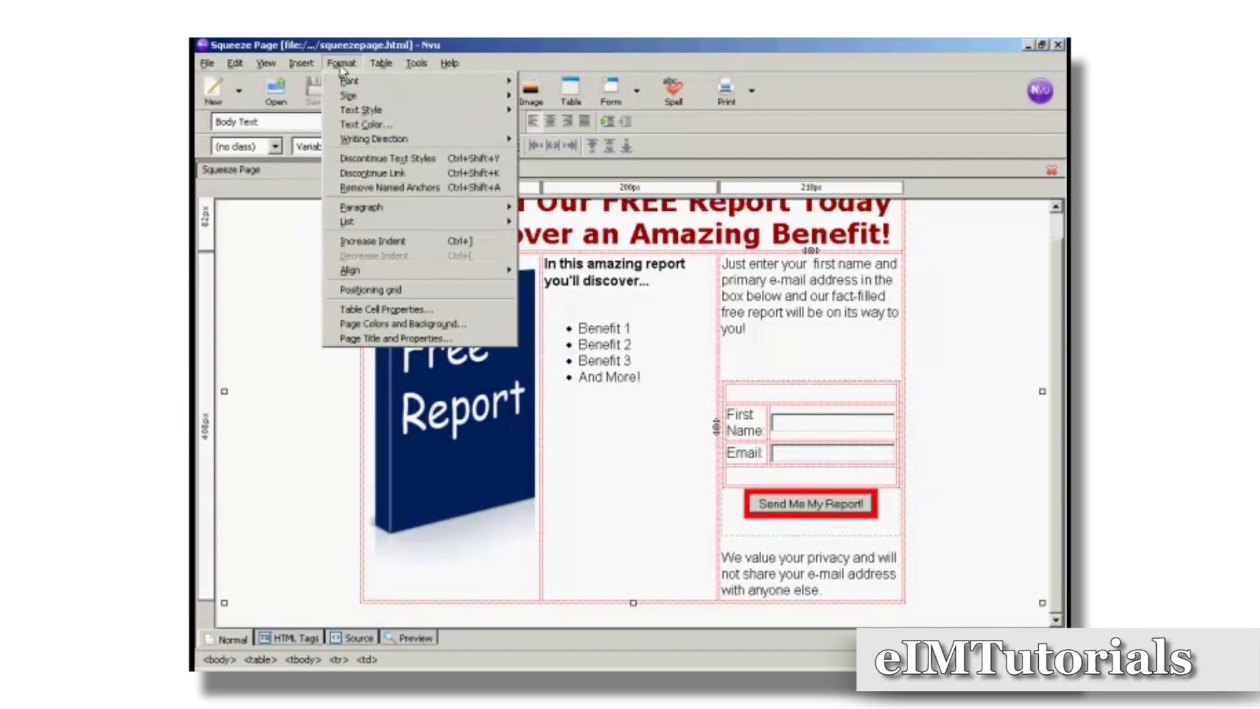
left_click(393, 310)
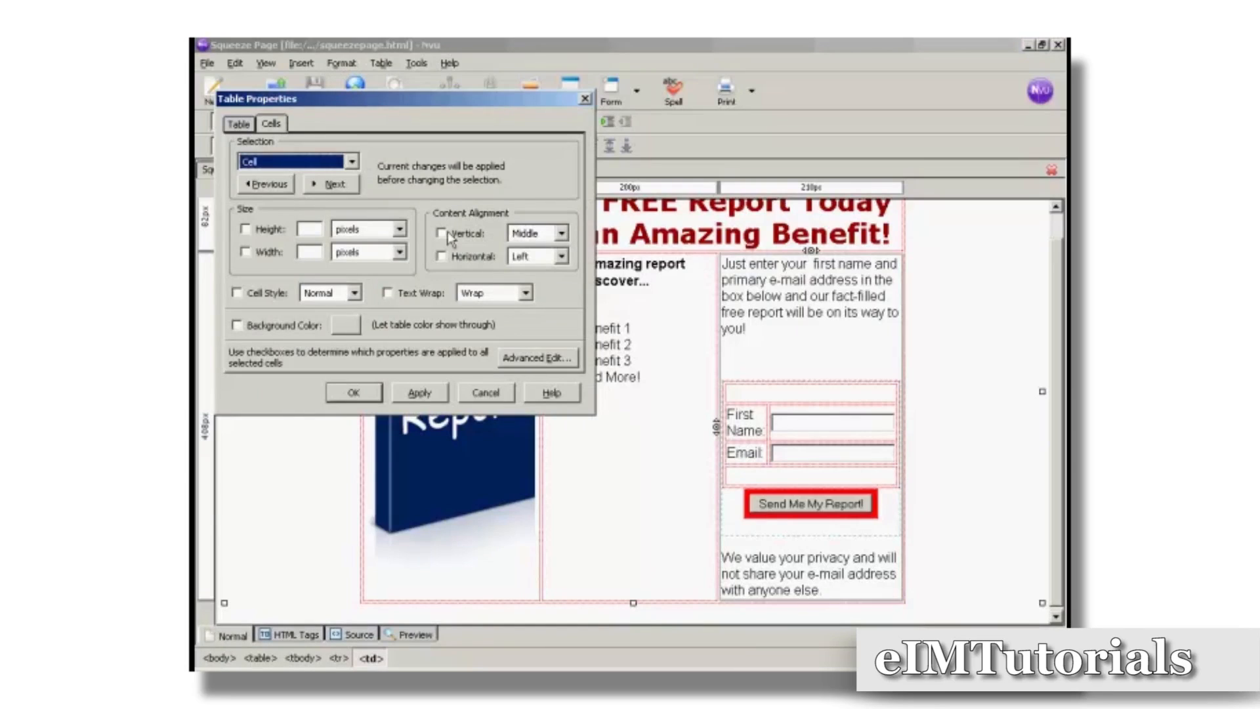
left_click(441, 233)
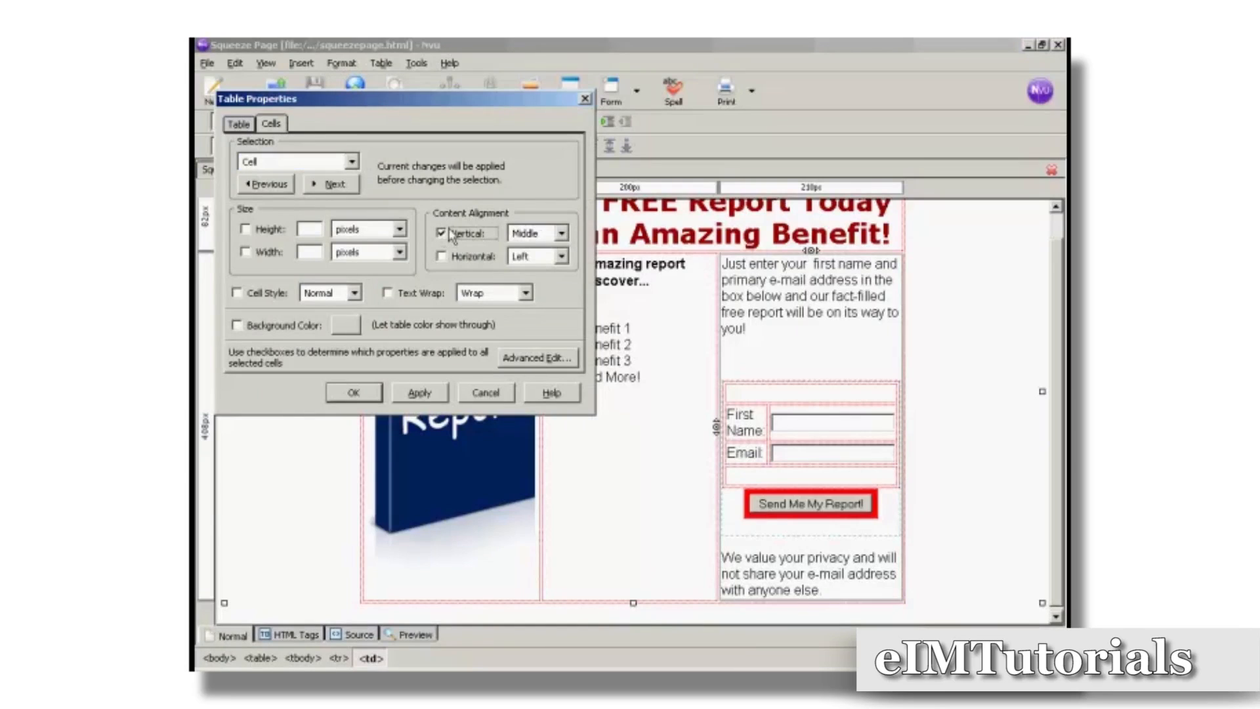
left_click(562, 233)
left_click(538, 251)
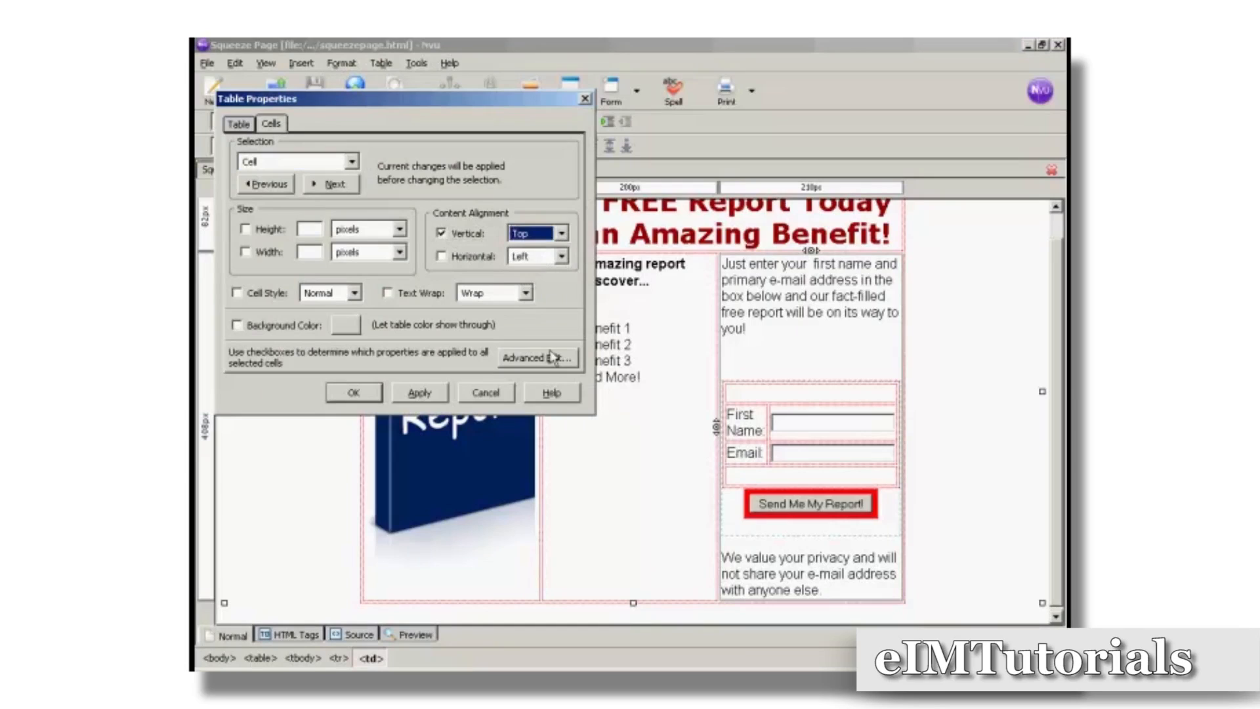
left_click(419, 394)
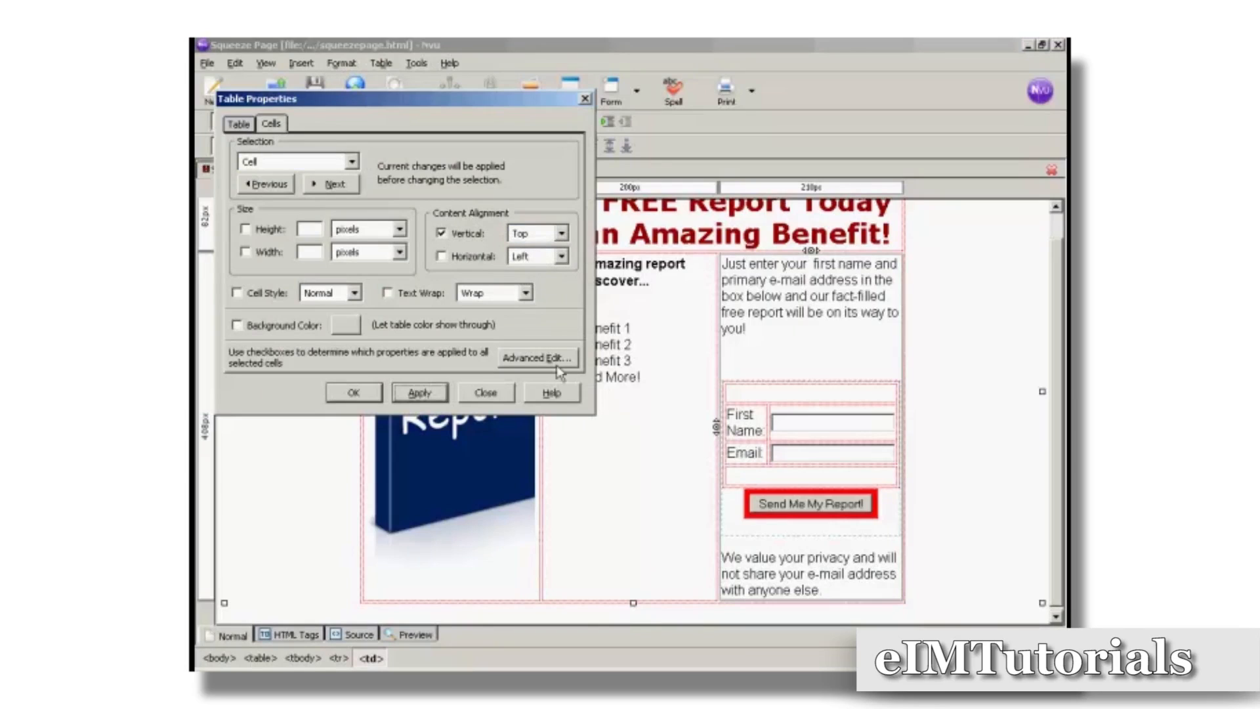
left_click(353, 394)
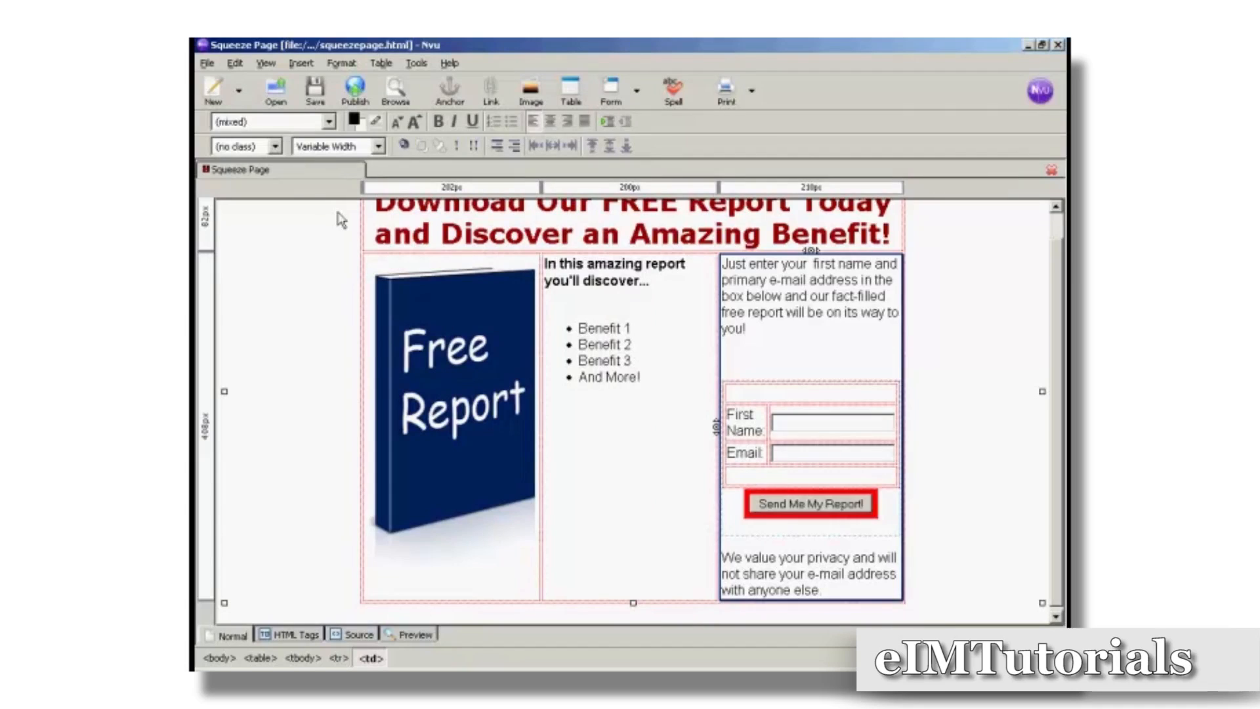
Save the edited page and refresh it in Firefox to check the opt-in column's alignment.
left_click(316, 88)
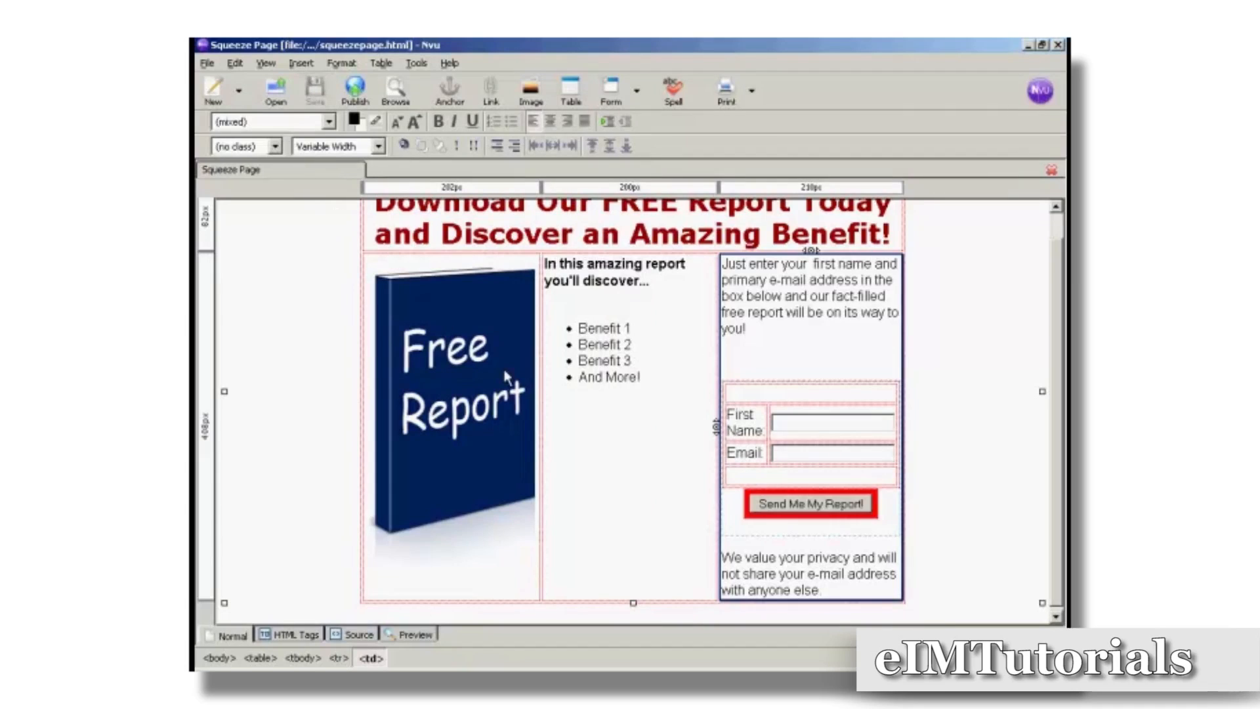
key("alt+Tab")
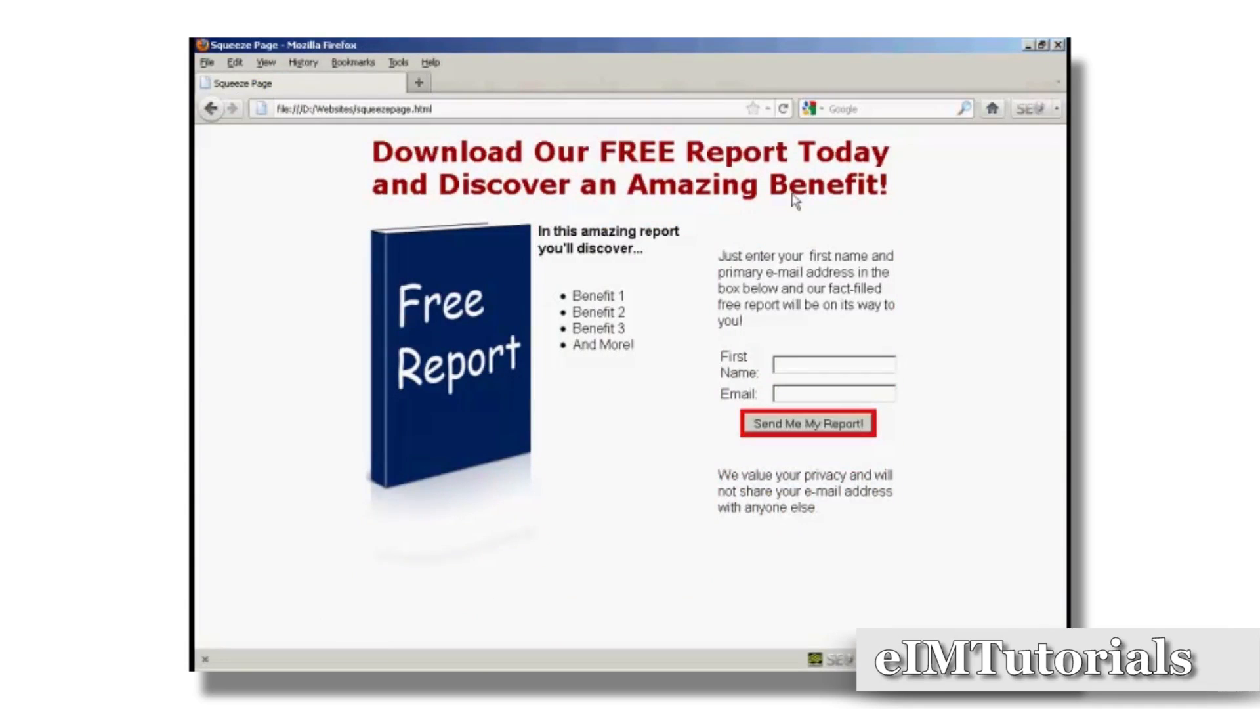
left_click(784, 109)
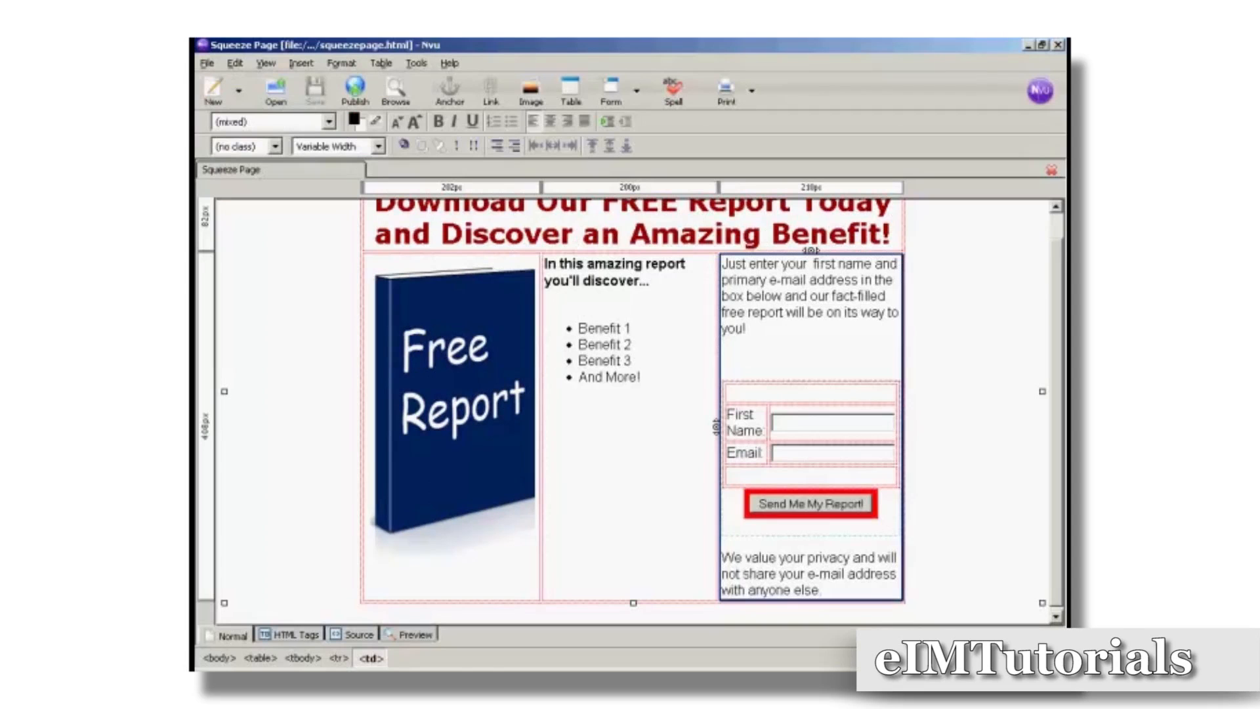
In Nvu, insert a table with one row and one column between the instruction text and the opt-in form.
left_click(732, 369)
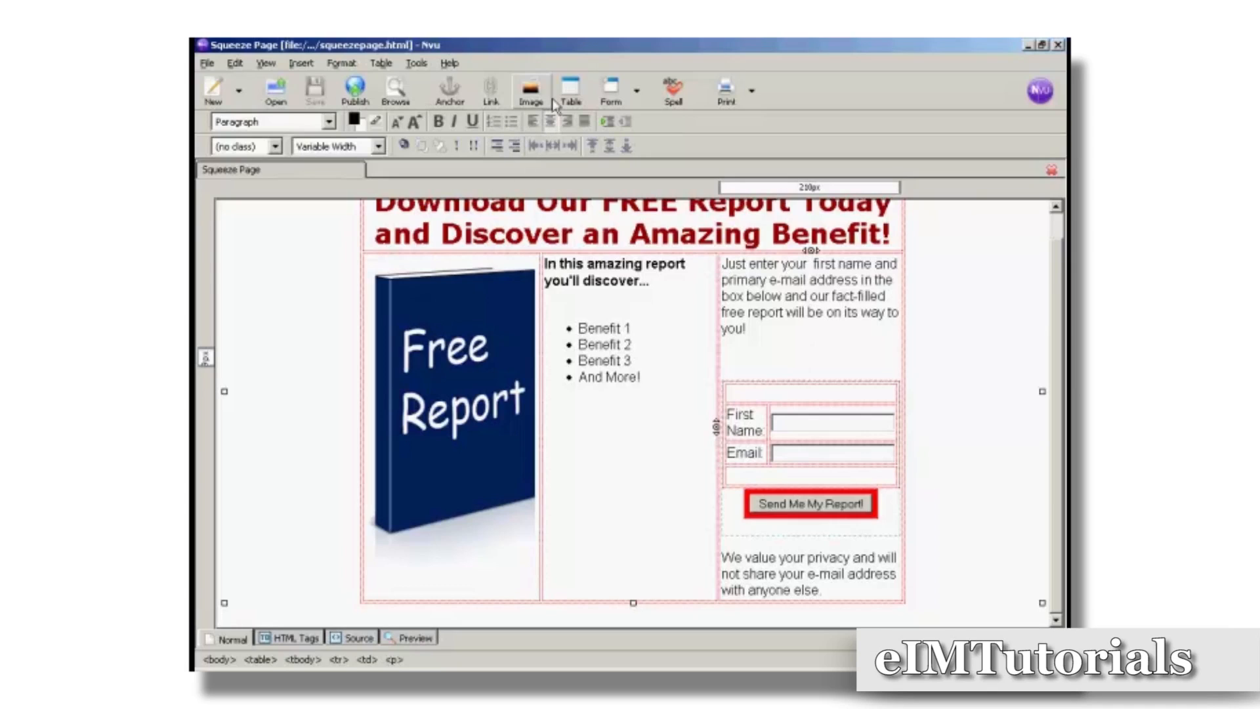
left_click(380, 64)
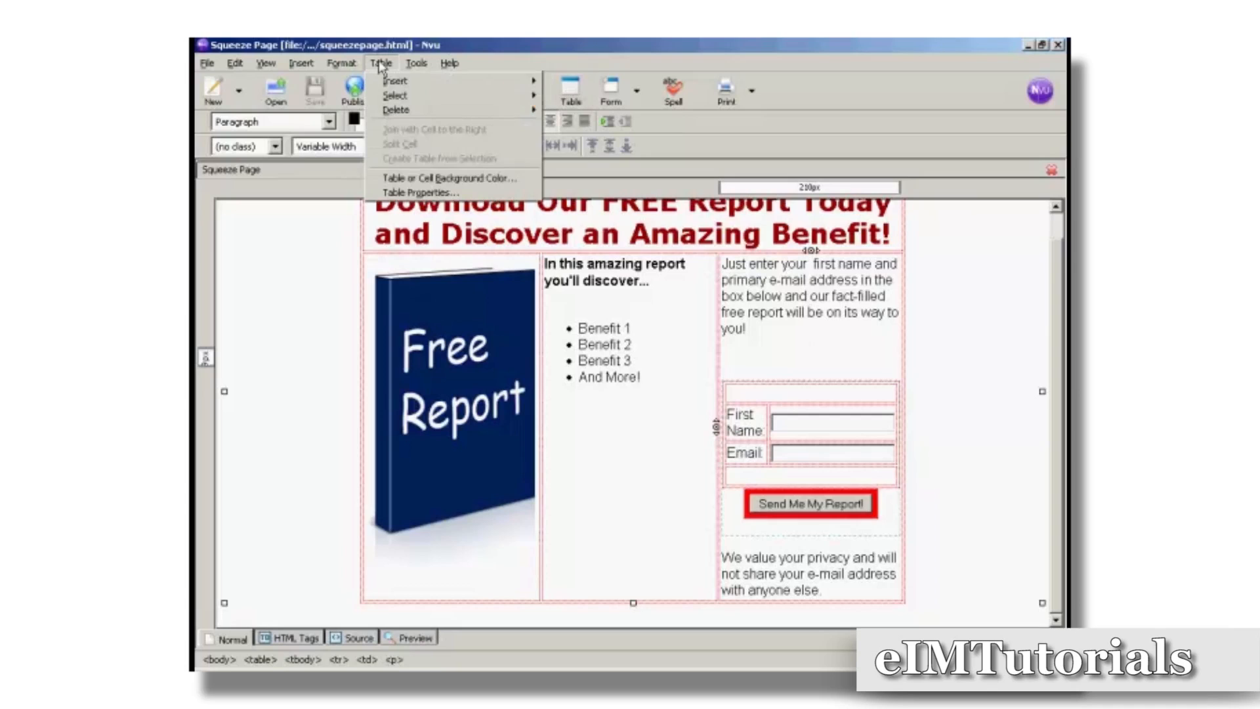
mouse_move(389, 83)
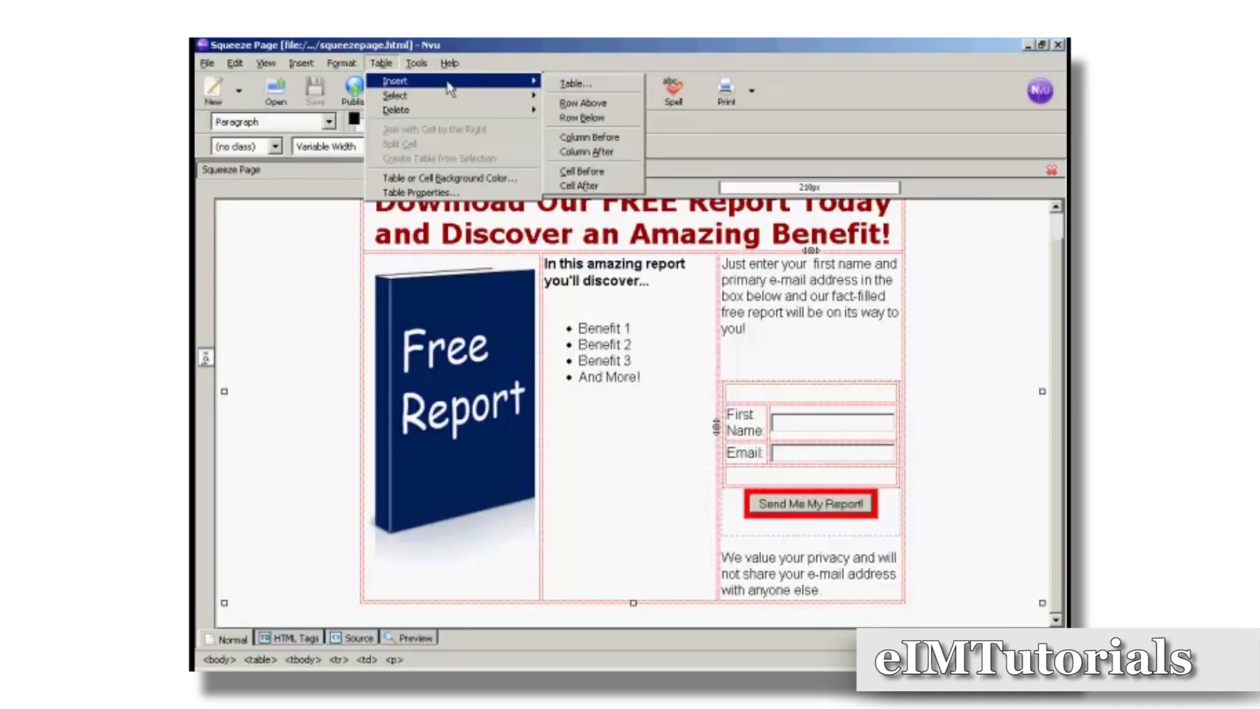
left_click(568, 85)
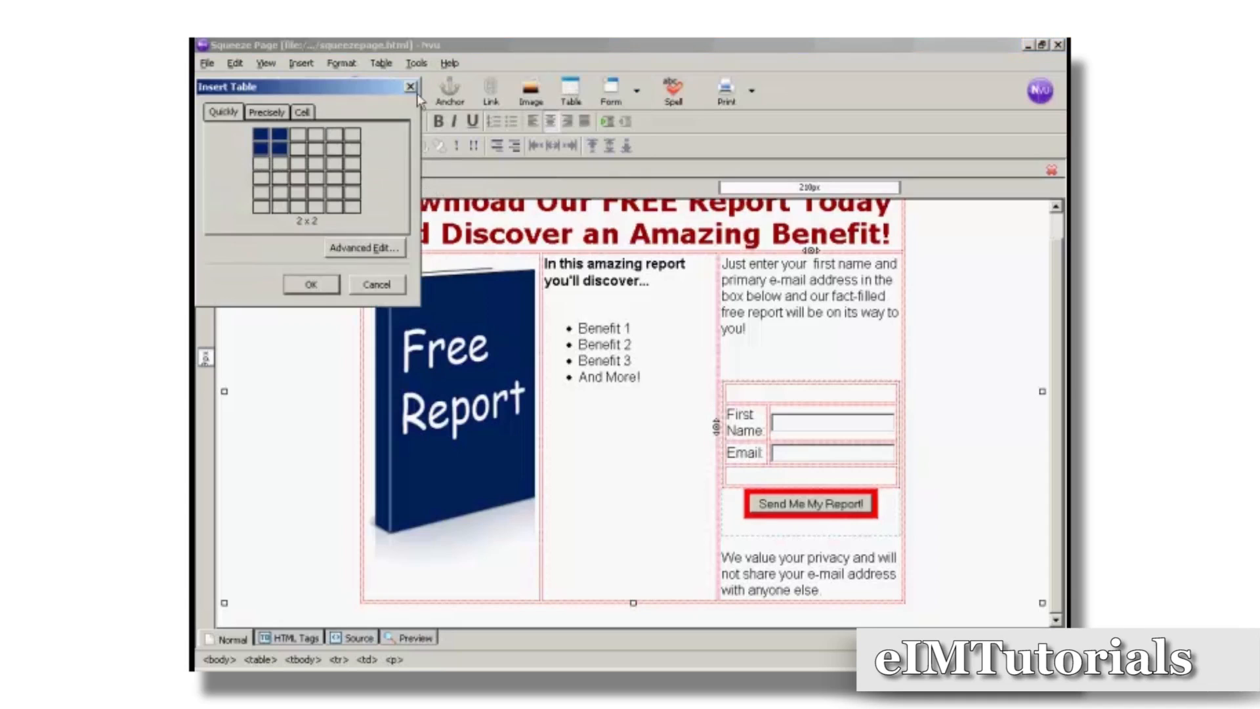
left_click(261, 137)
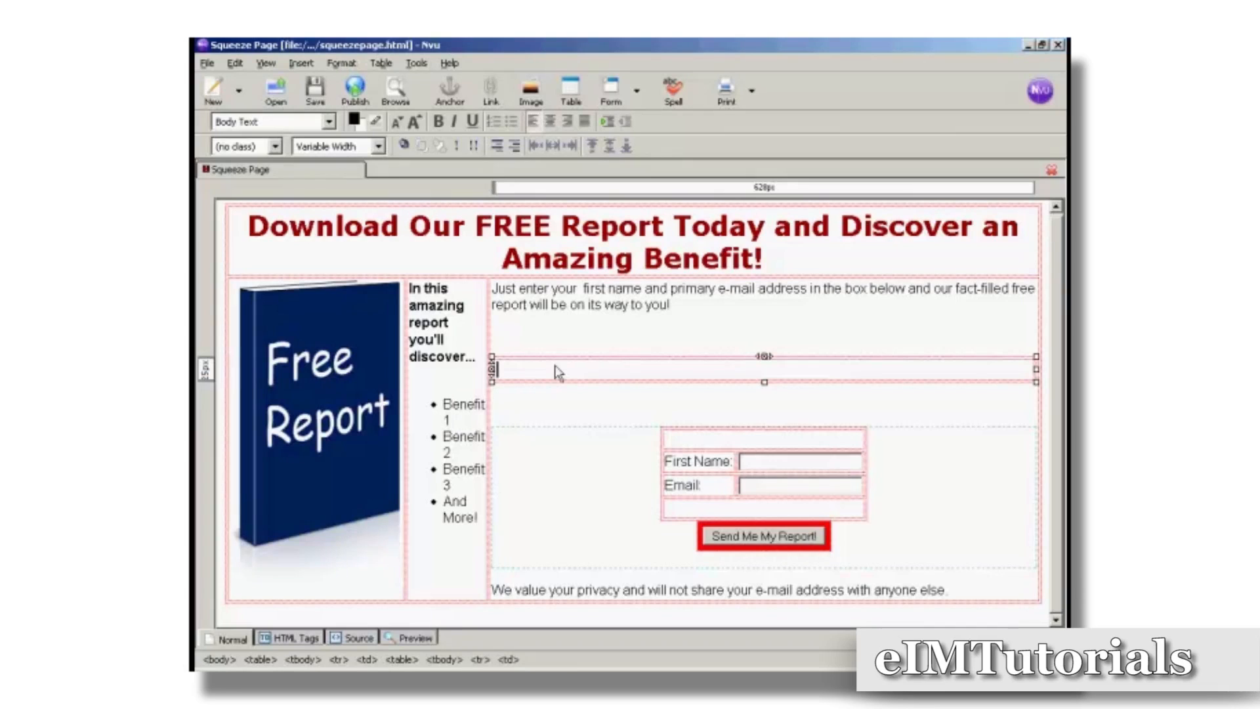
Set the width of the new one-cell table above the opt-in form to 100 % of cell.
left_click(341, 63)
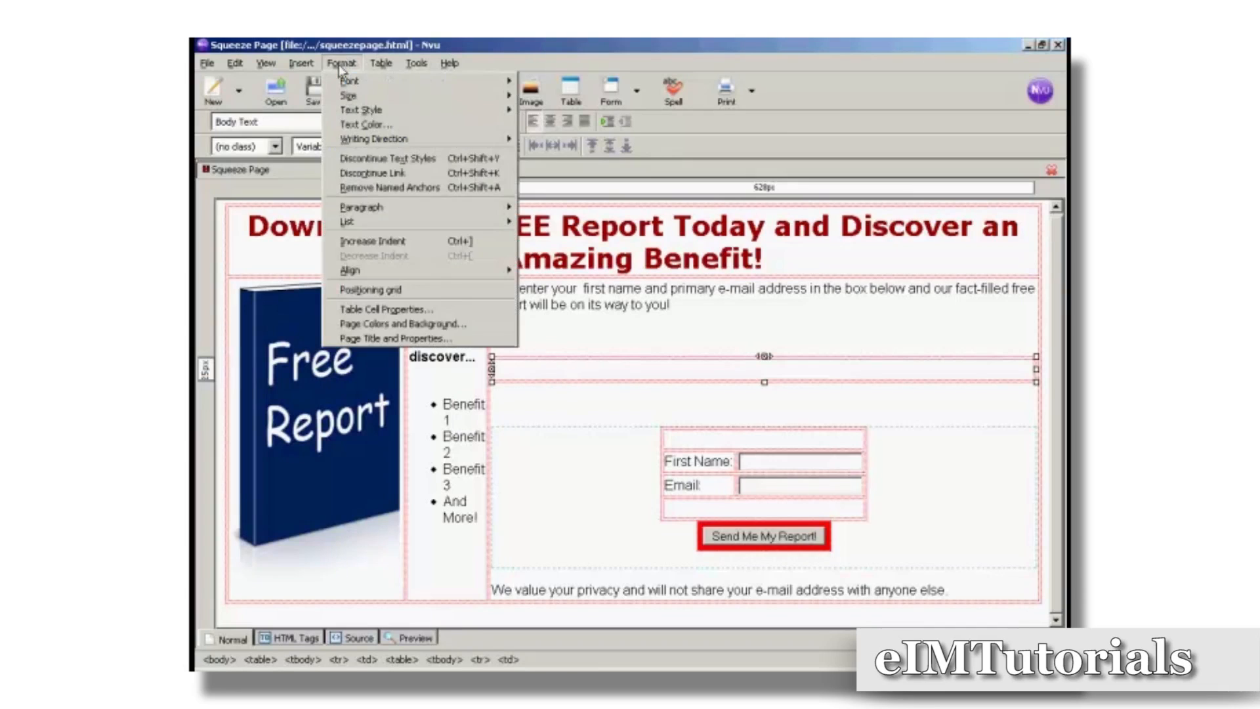
left_click(406, 311)
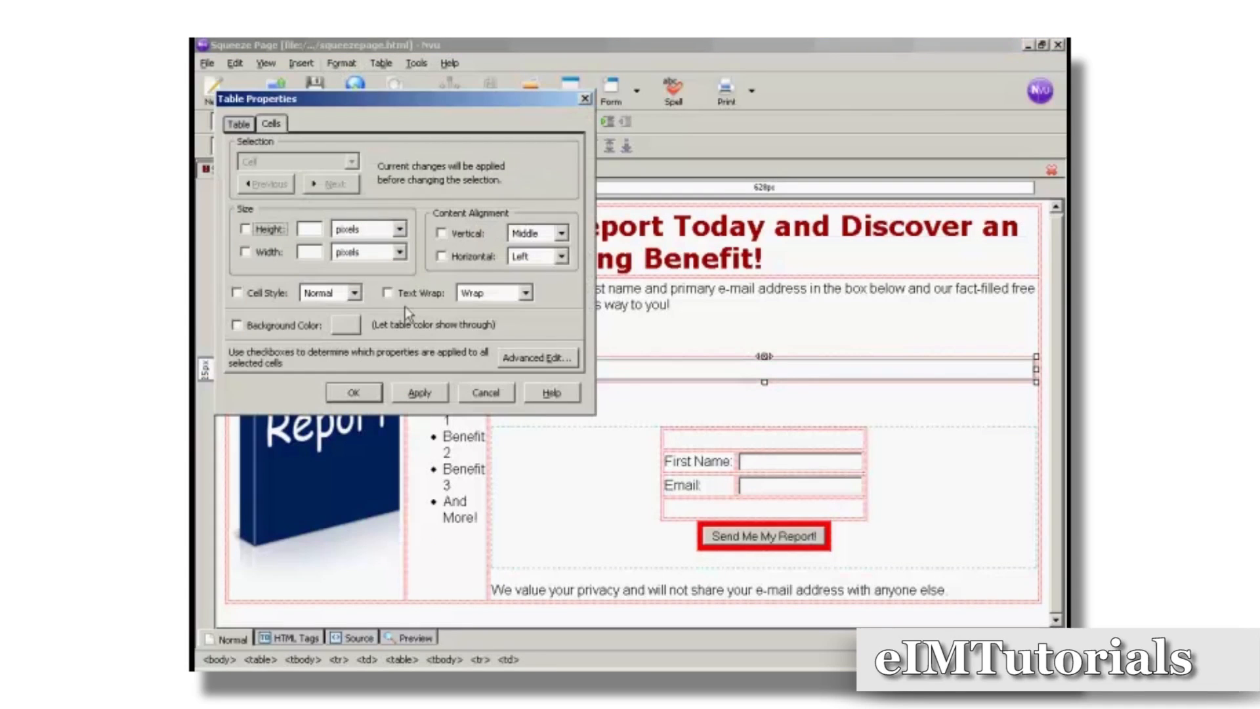
left_click(239, 125)
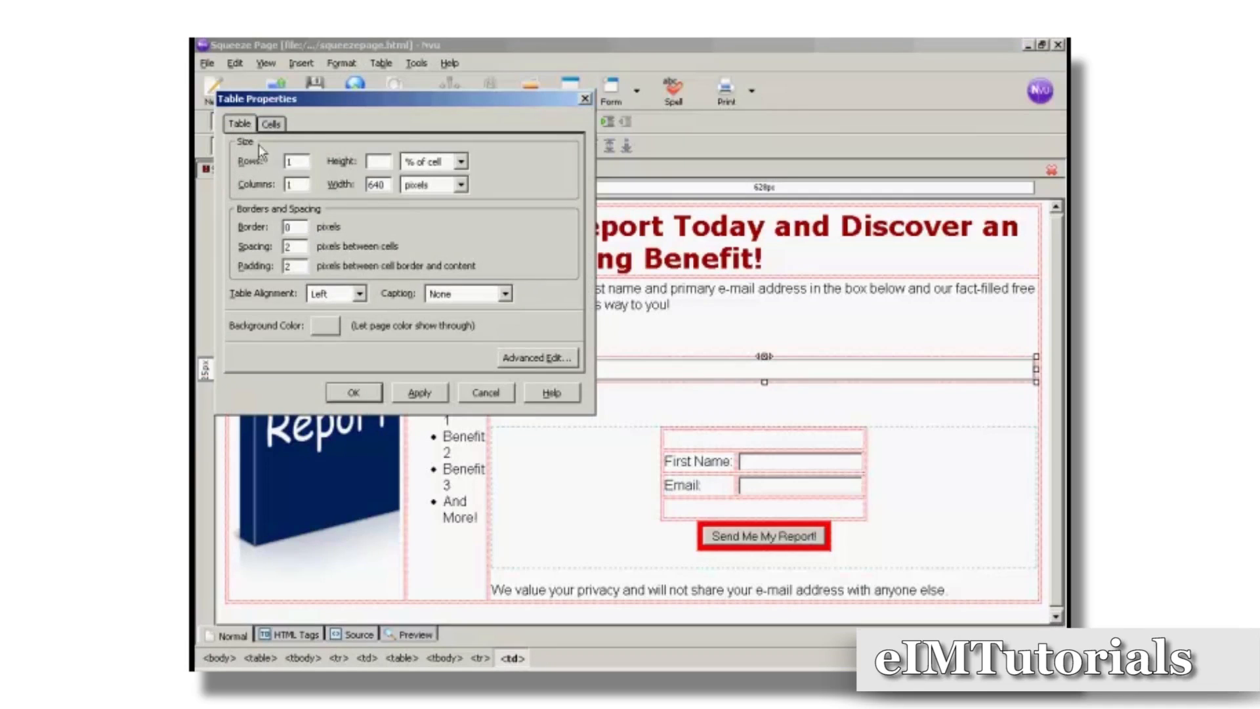
left_click(462, 185)
left_click(430, 217)
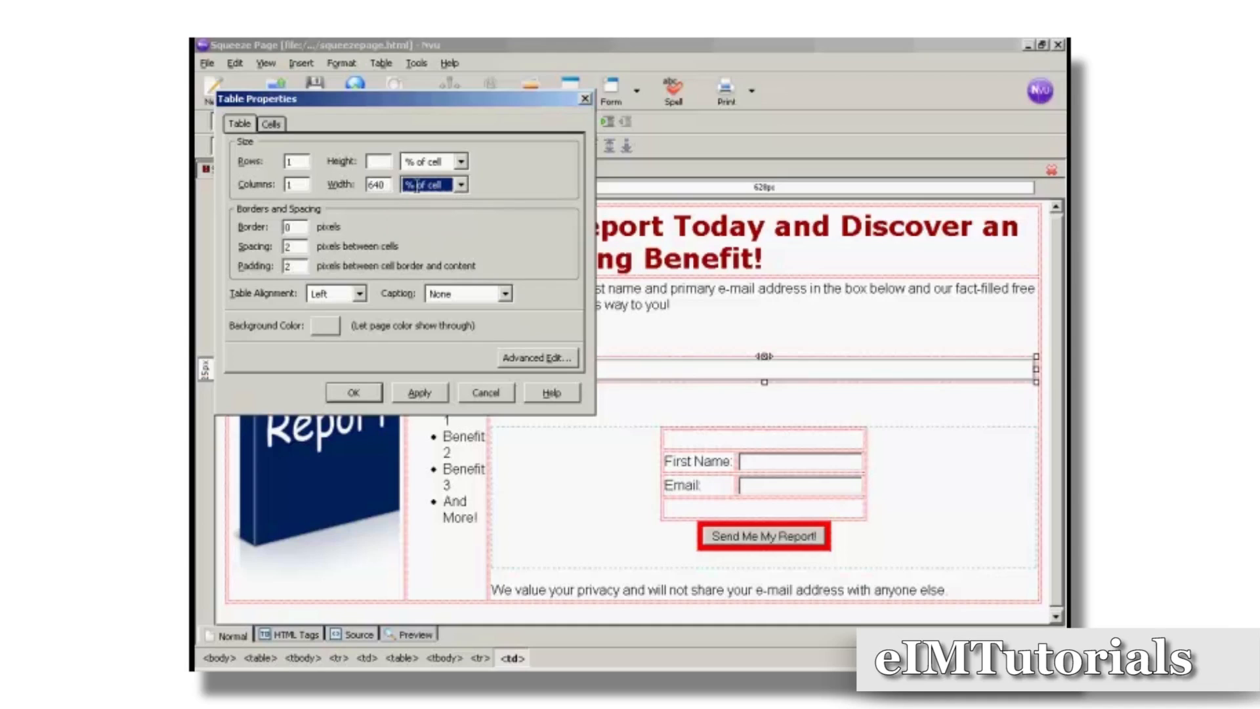
left_click_drag(387, 184, 365, 184)
type("100")
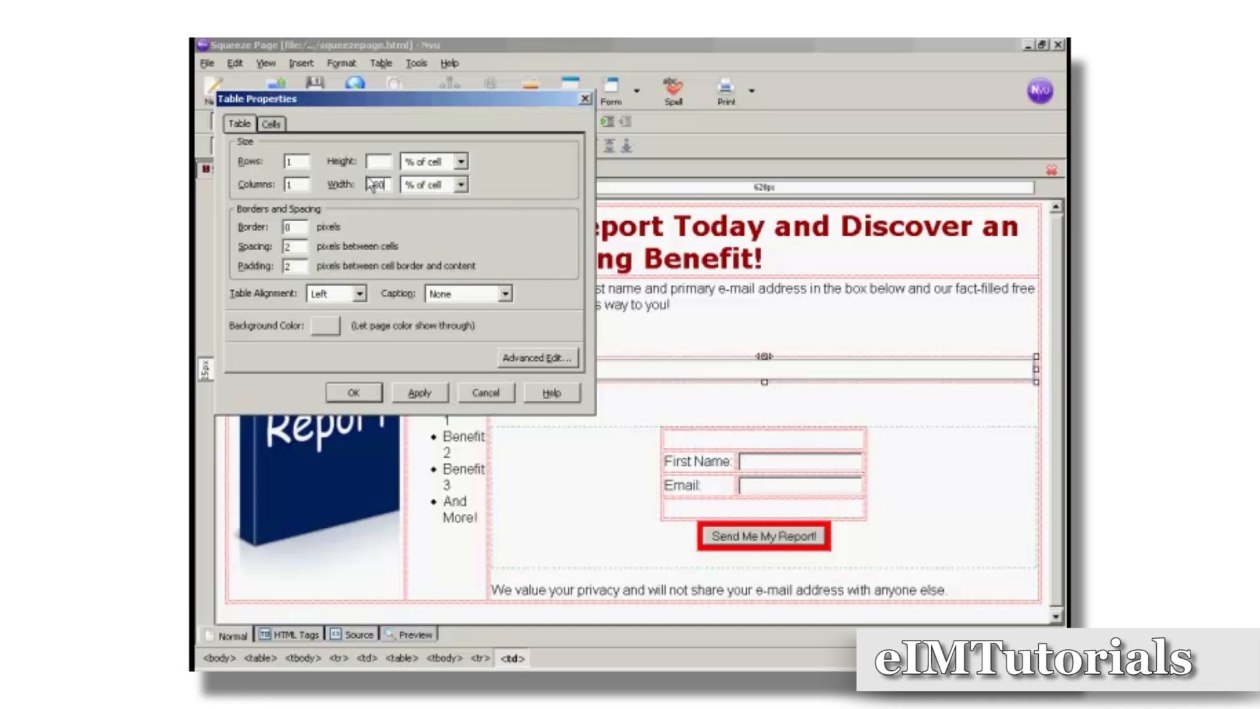
left_click(418, 396)
left_click(353, 394)
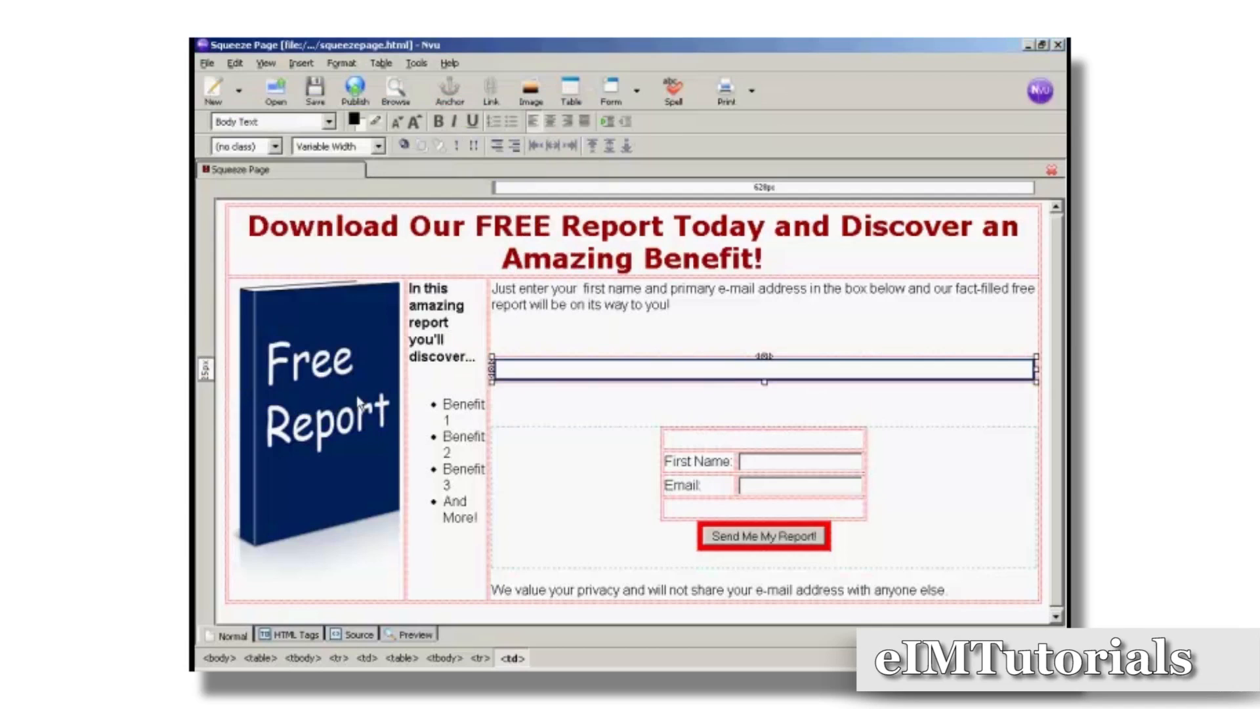
Set the width of the cell holding the instruction text and opt-in form to 33 % of table.
left_click(535, 287)
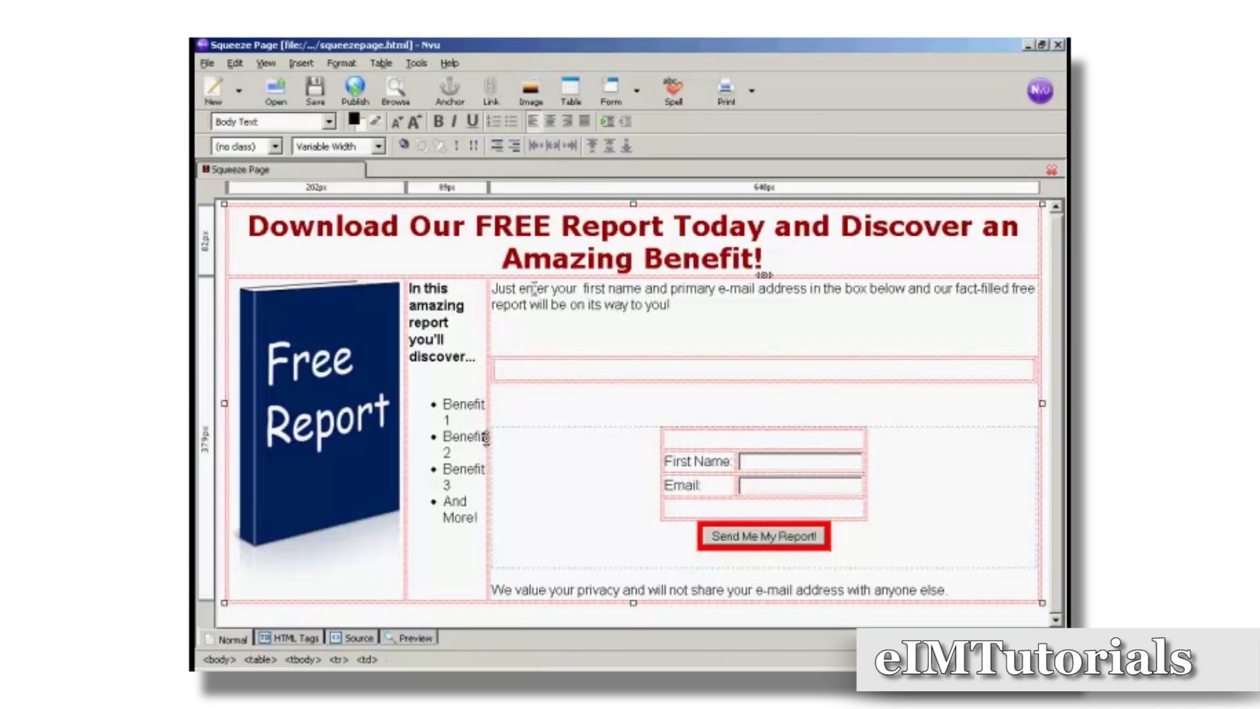
left_click(492, 288)
left_click(333, 65)
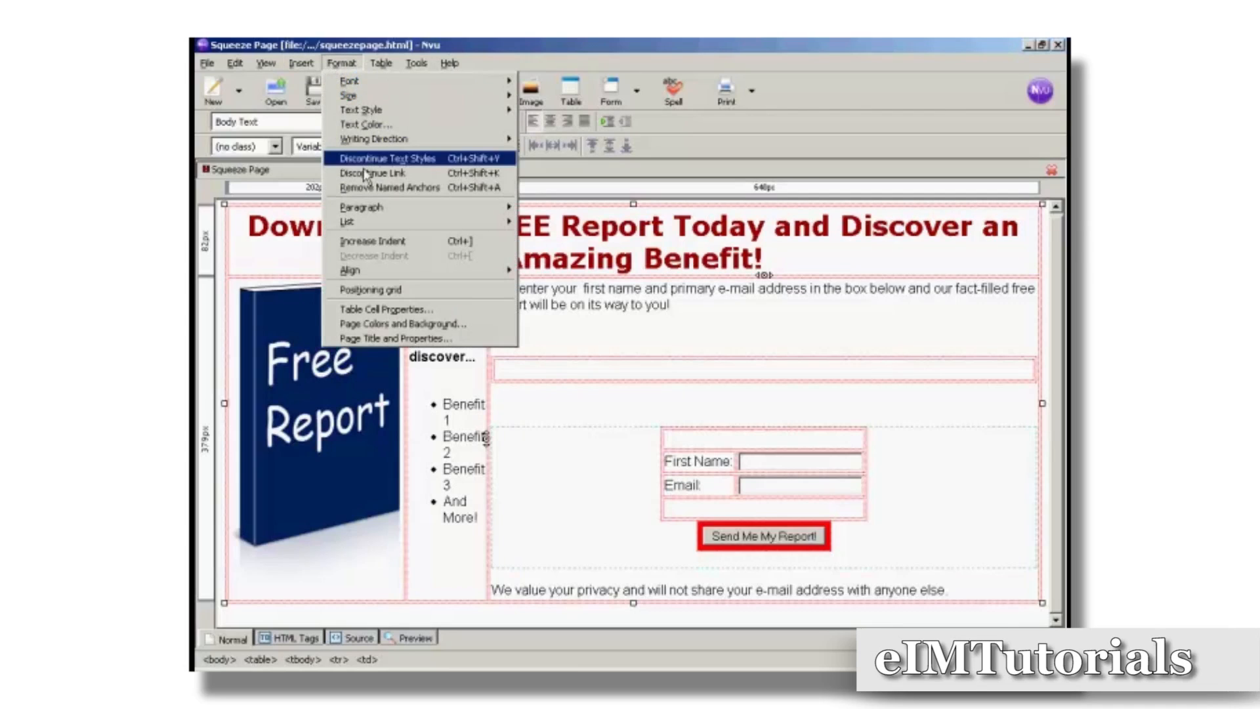
left_click(396, 310)
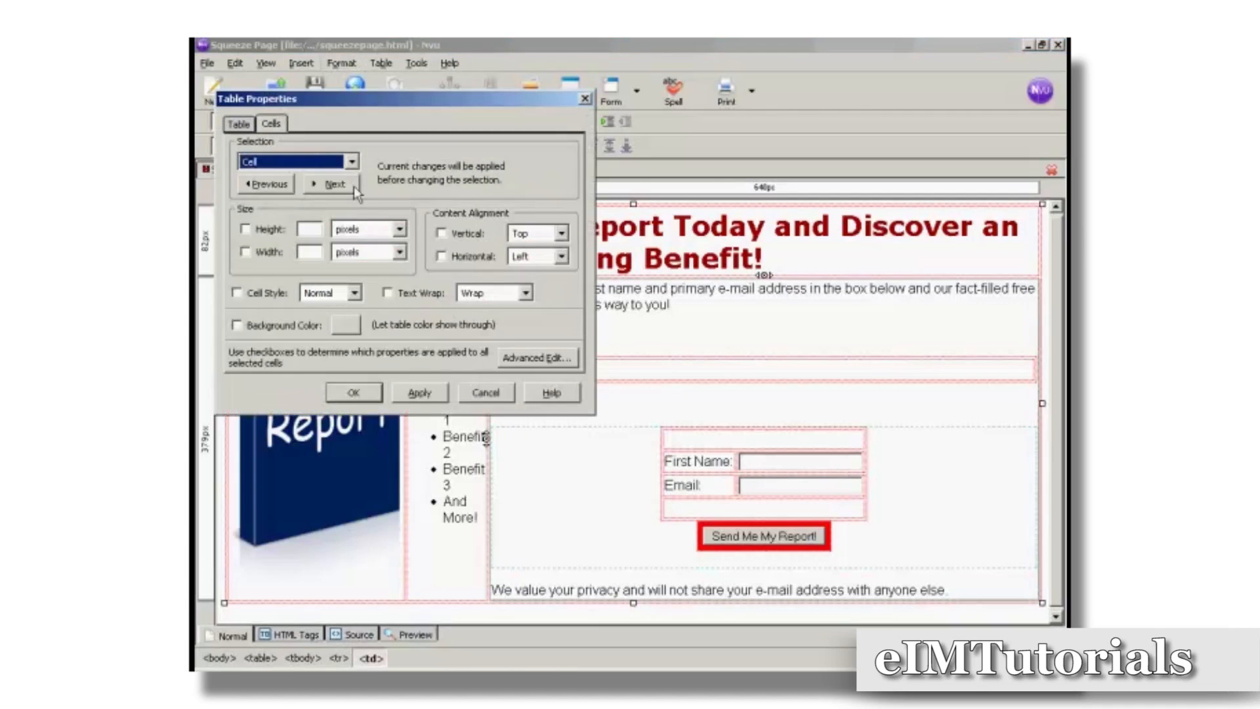
left_click(245, 252)
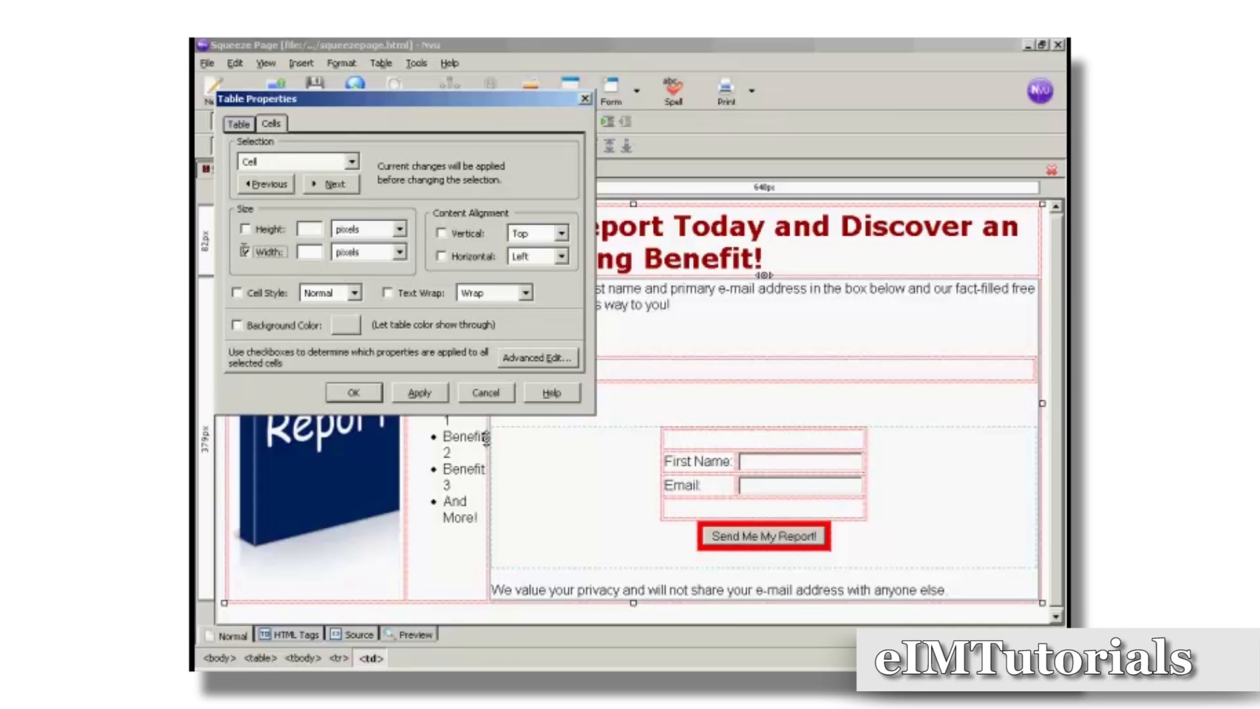
left_click(399, 252)
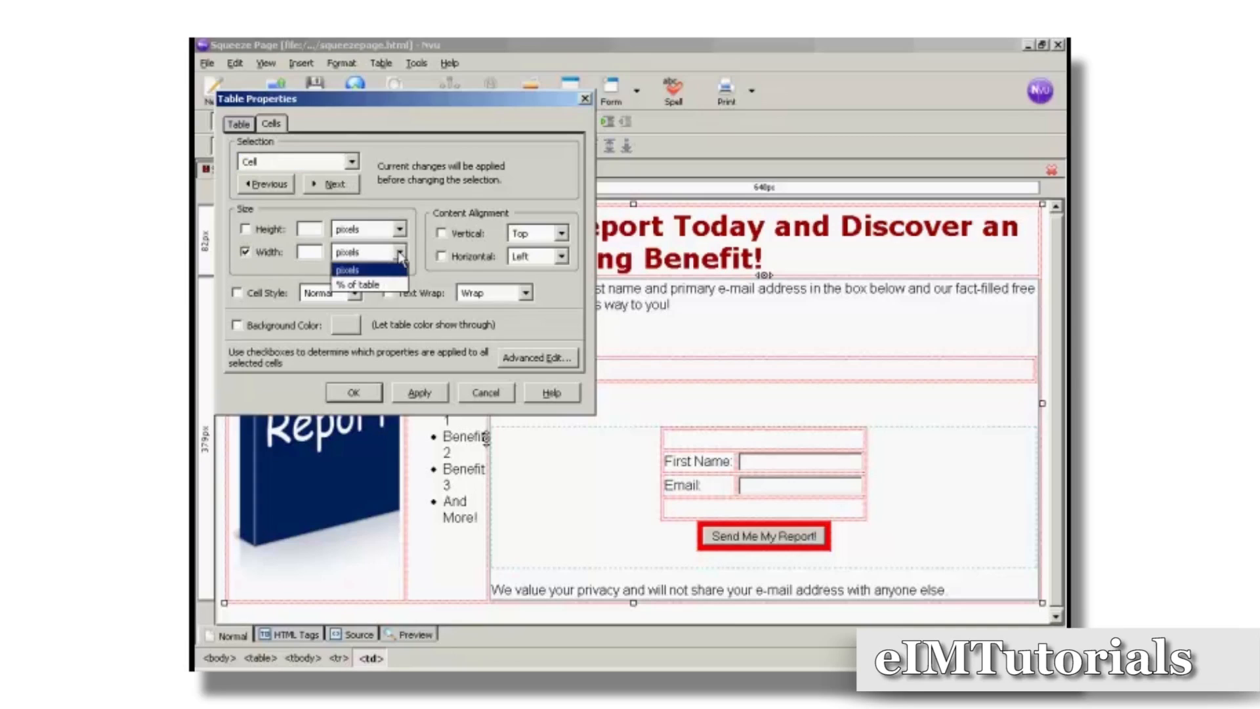
left_click(386, 286)
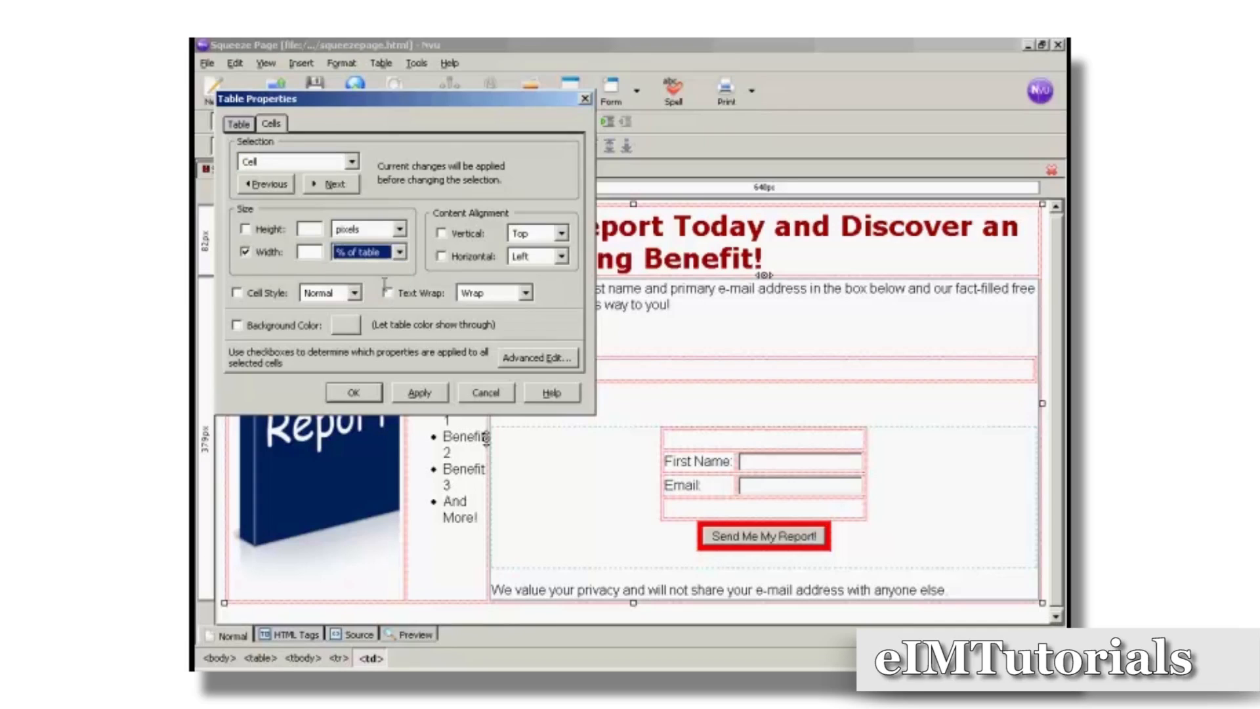
left_click(319, 253)
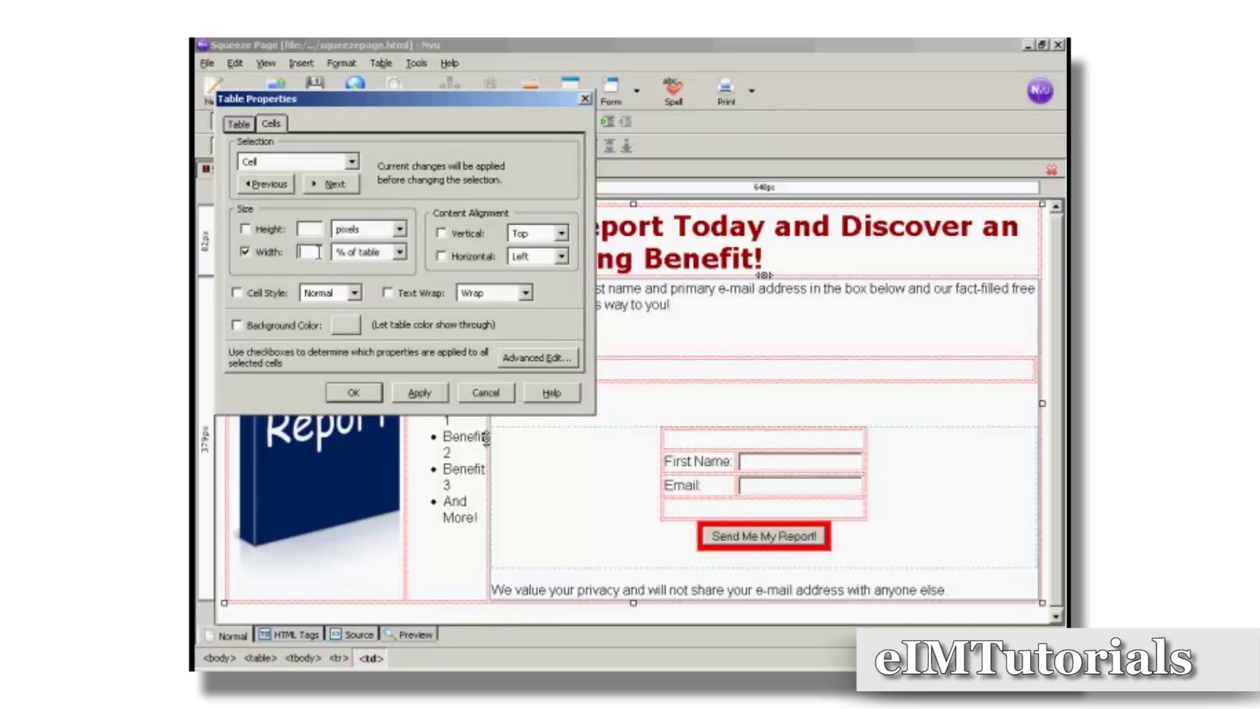
type("33")
left_click(424, 393)
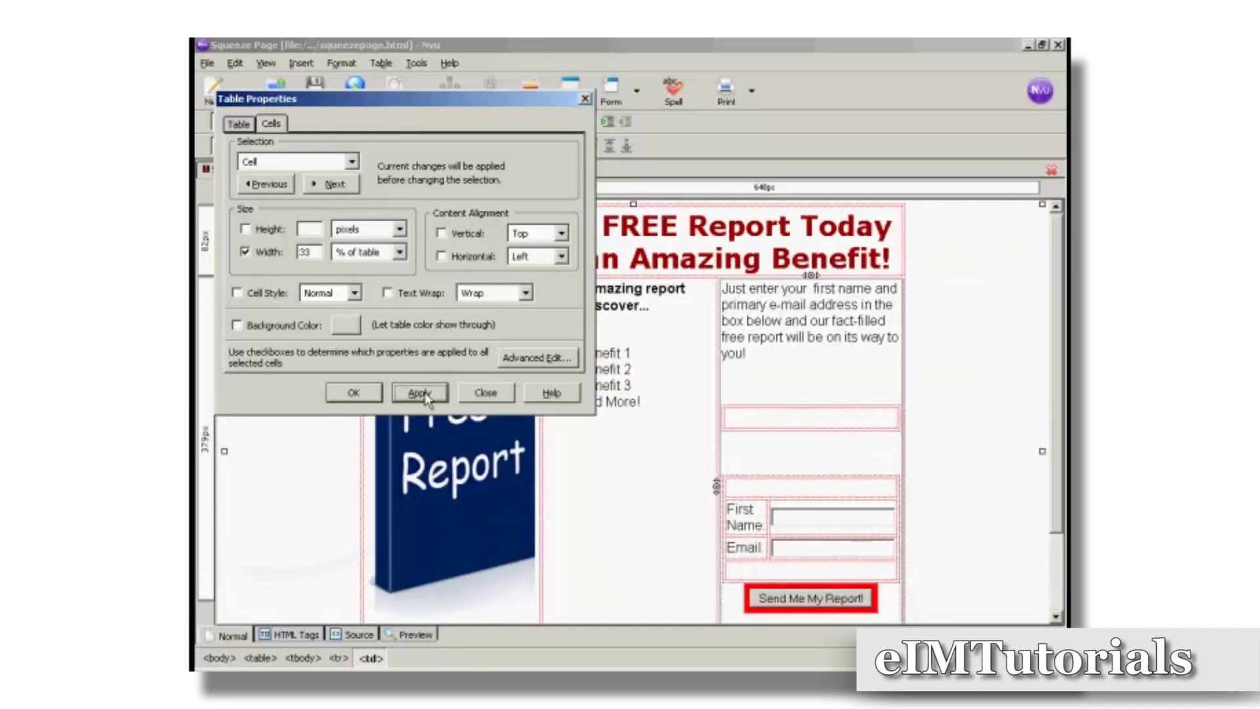
left_click(351, 393)
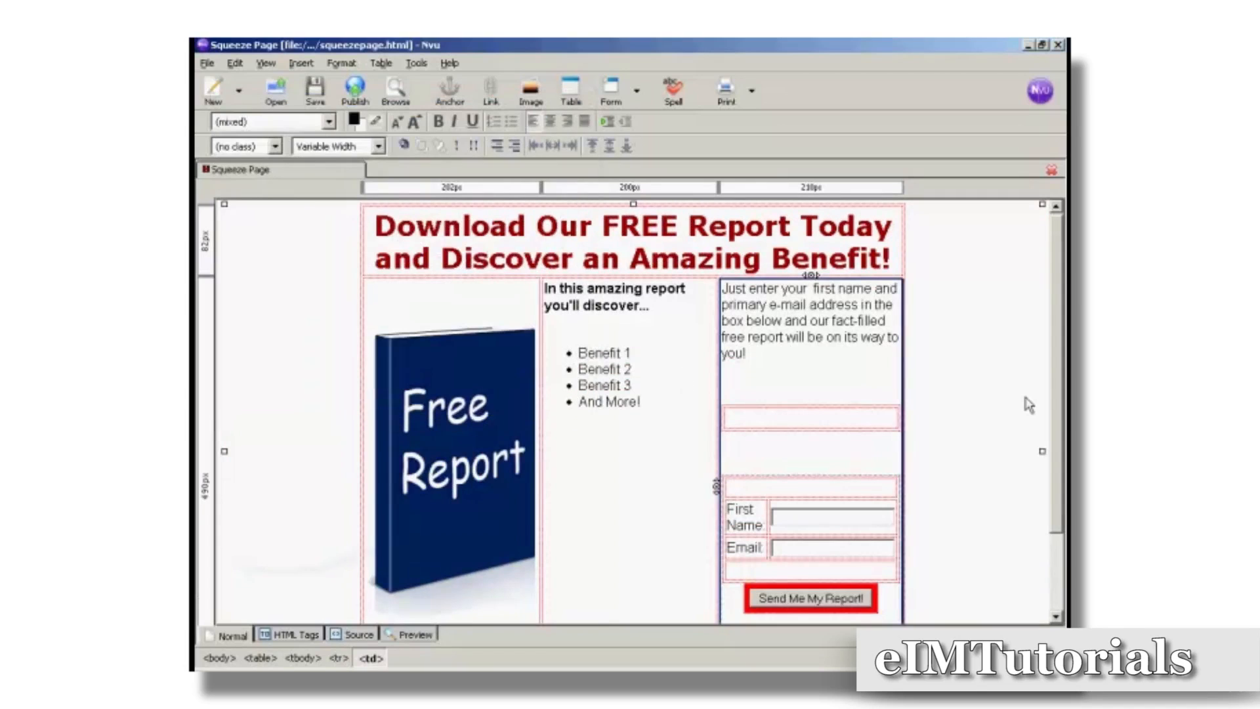
In the HTML source, cut the opt-in form code from the centred paragraph below the empty nested table through the closing center tag.
left_click_drag(1060, 397, 1059, 496)
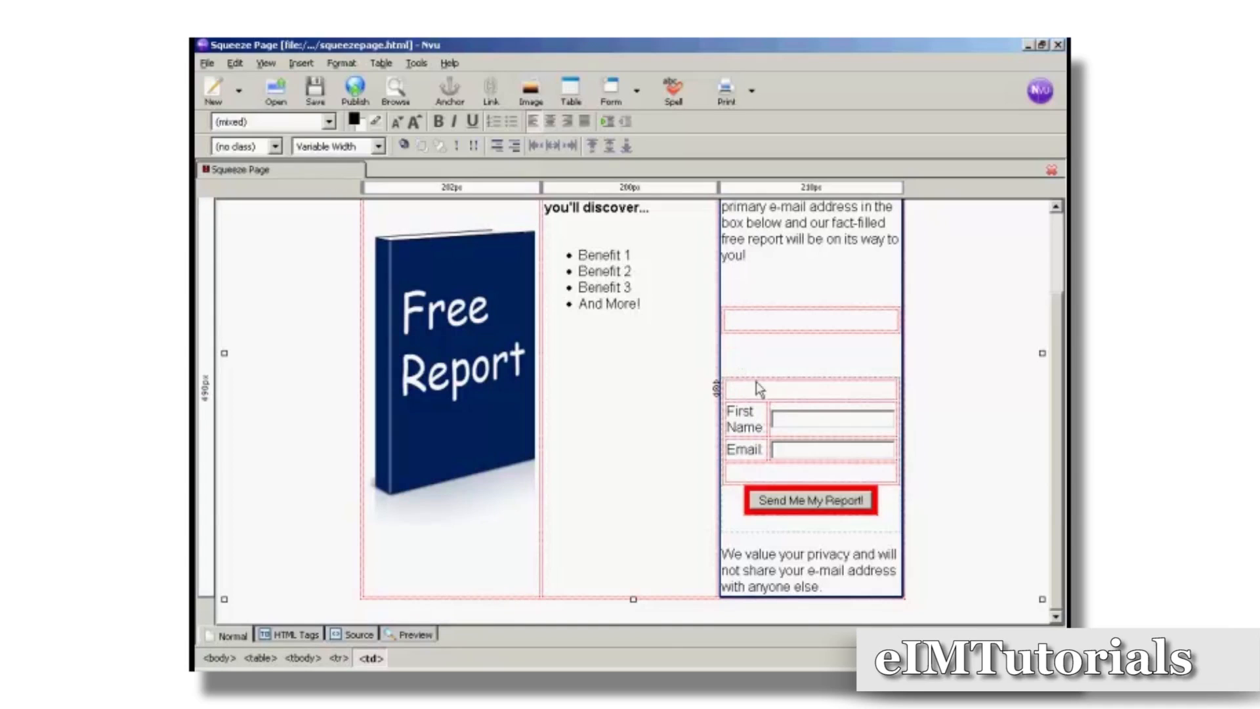
left_click(351, 636)
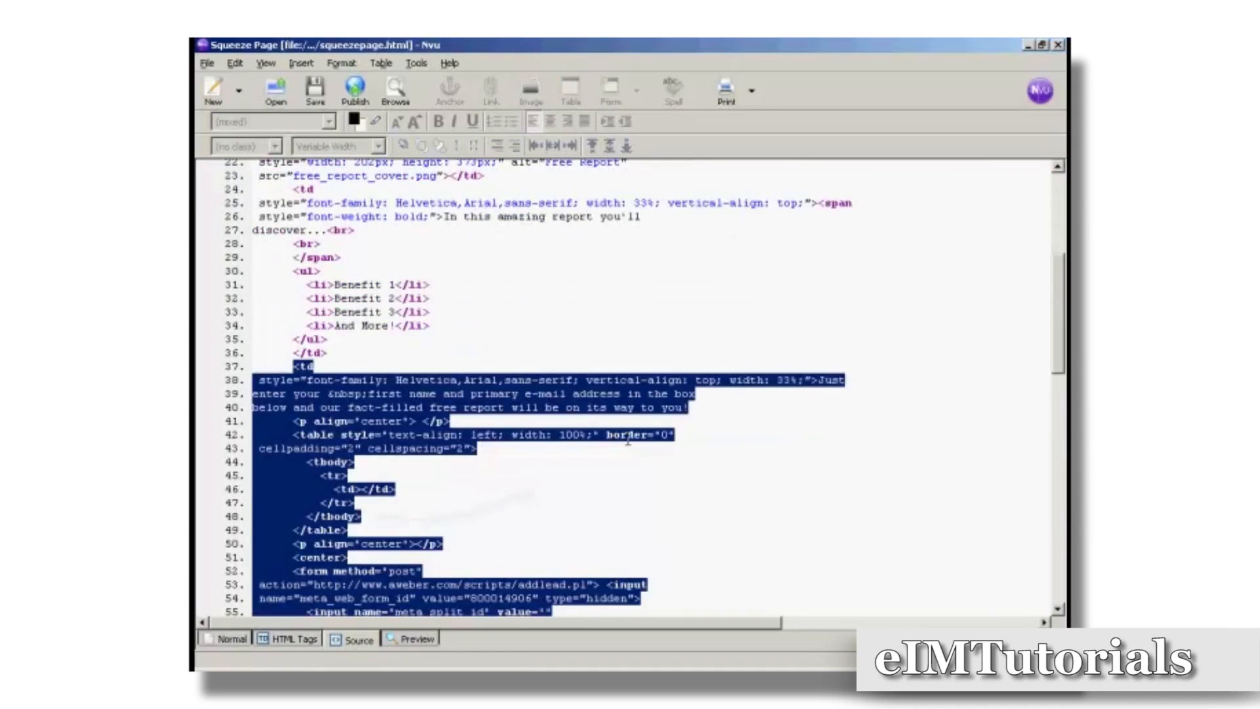
left_click(611, 435)
scroll(670, 453, "down", 4)
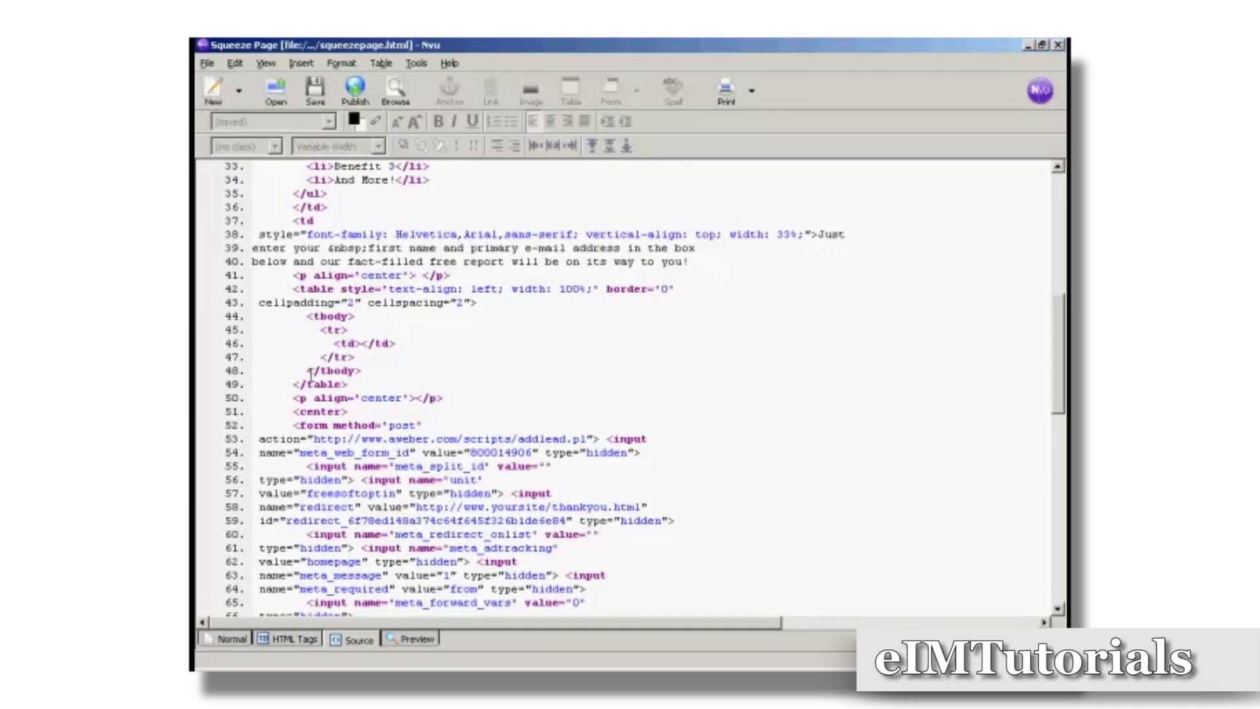
left_click(293, 398)
left_click_drag(294, 397, 570, 484)
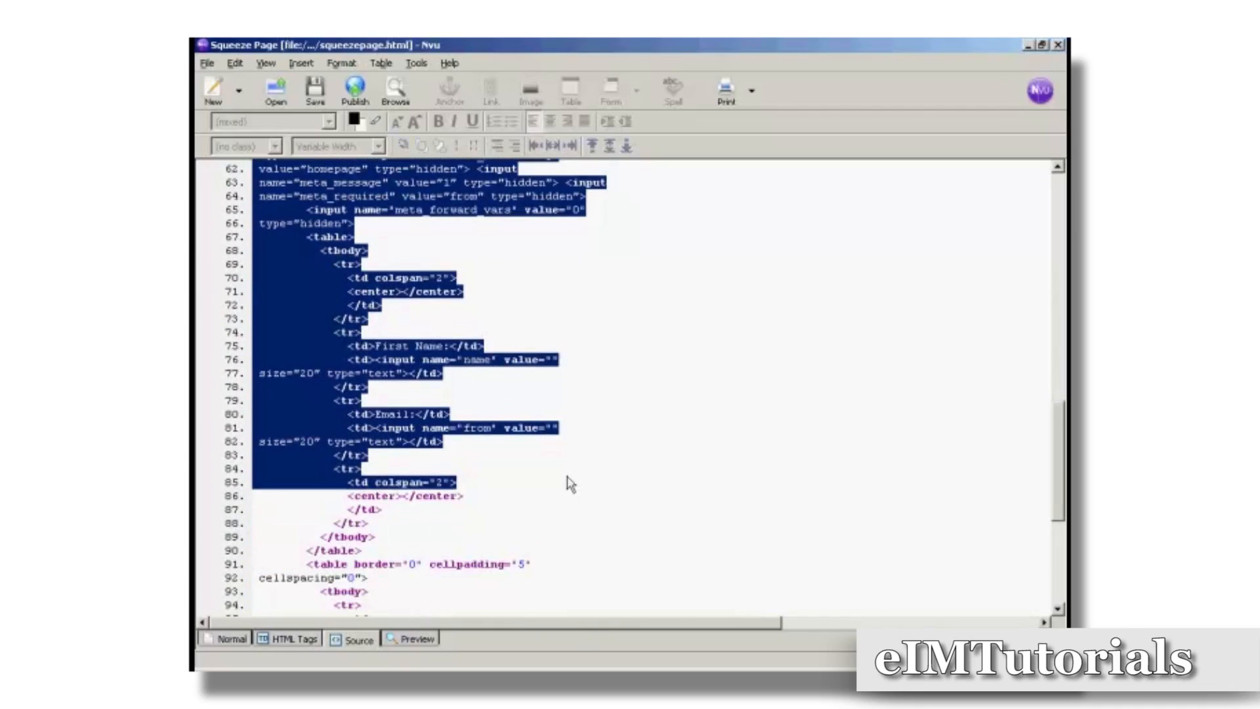
left_click_drag(570, 484, 566, 581)
key("ctrl+c")
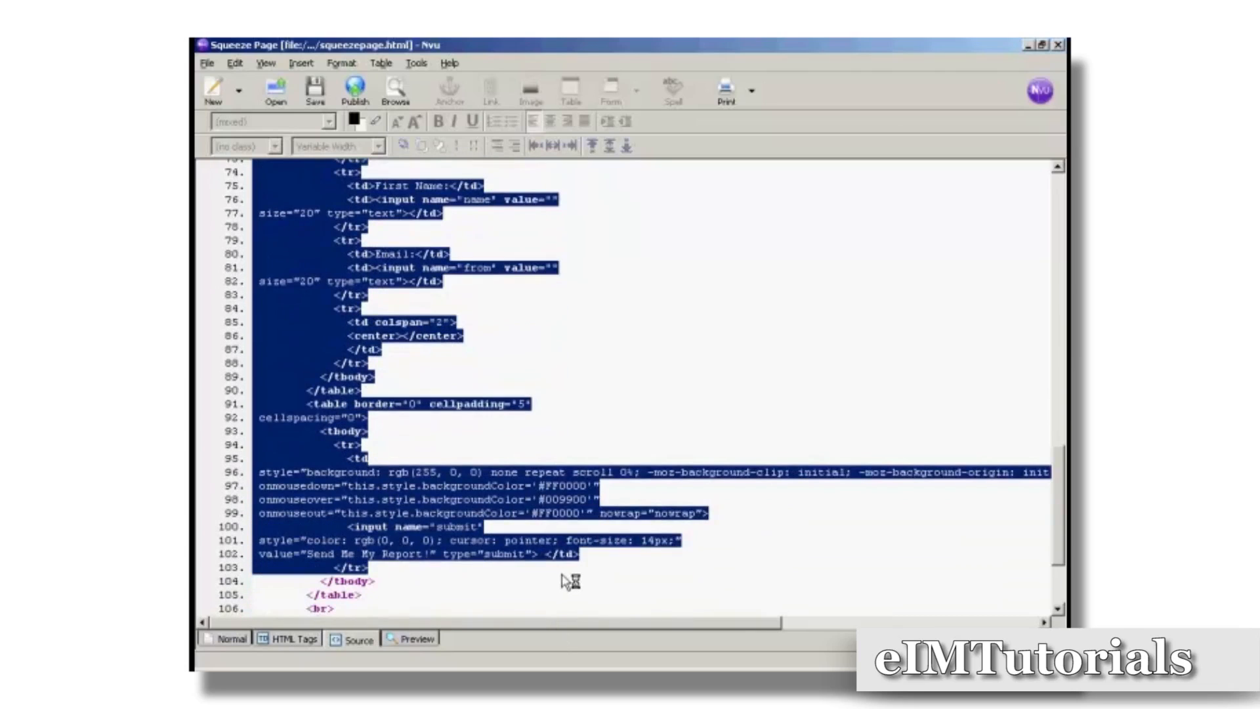
left_click_drag(579, 569, 537, 506)
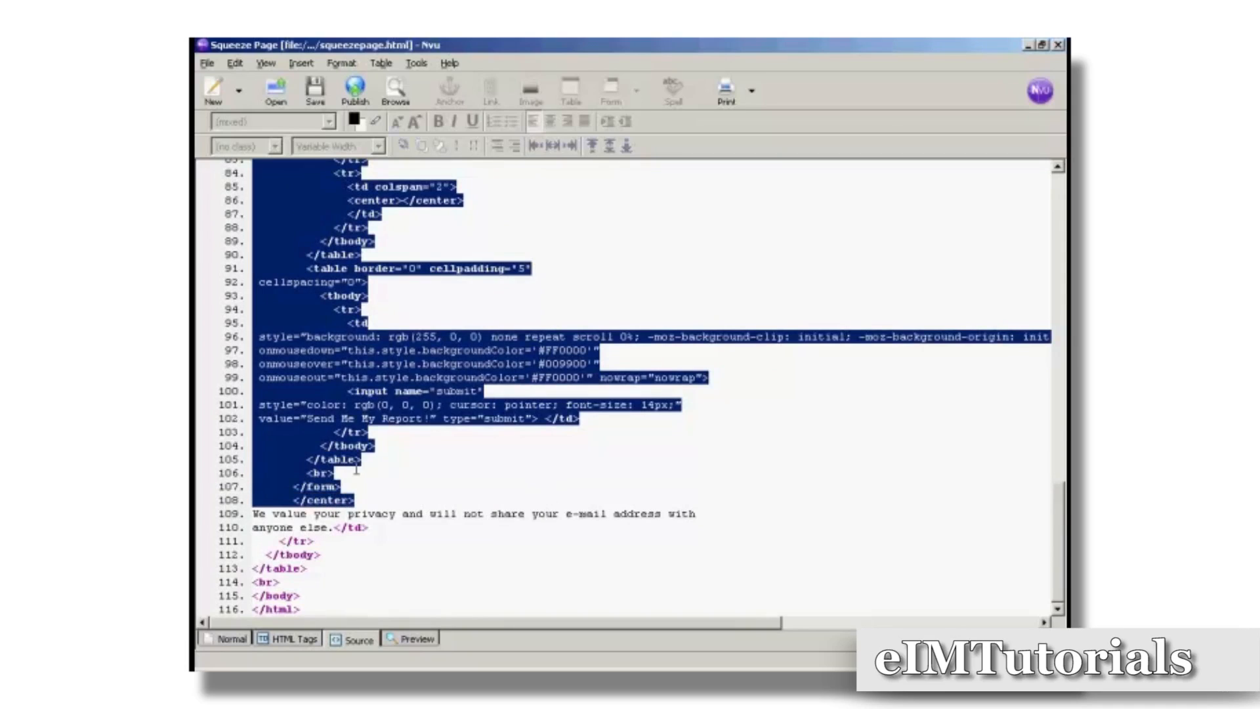
right_click(309, 422)
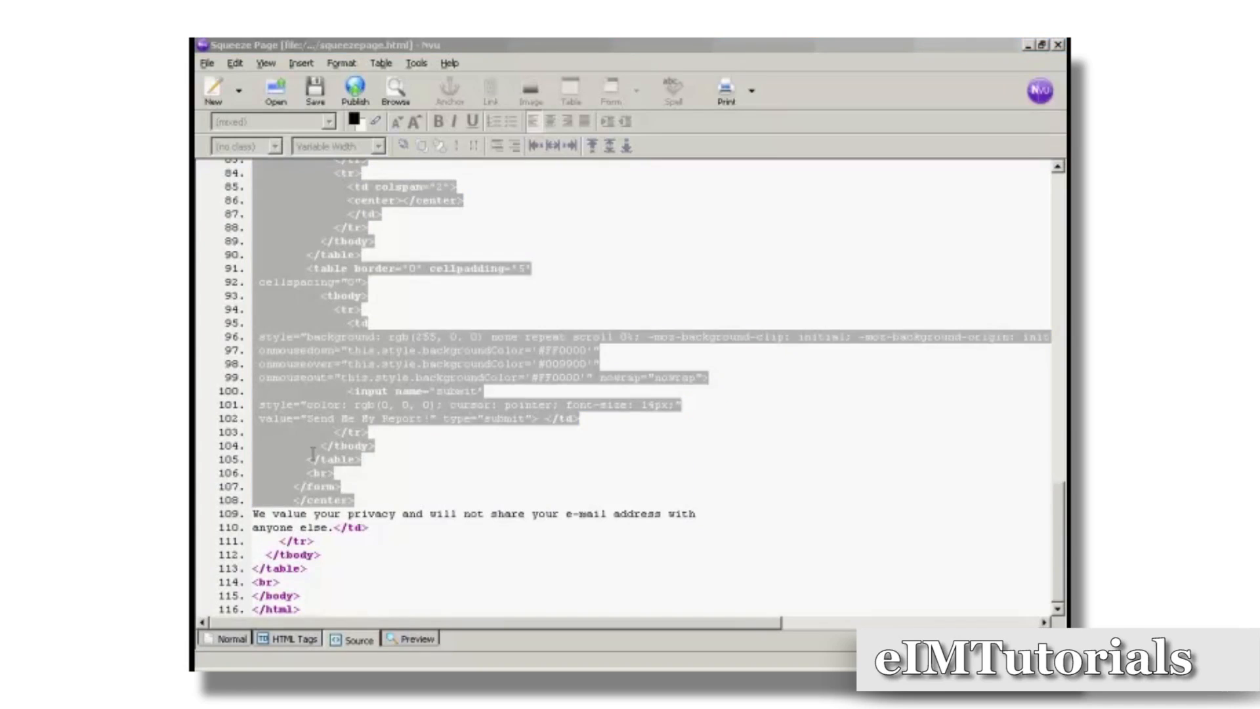
right_click(312, 451)
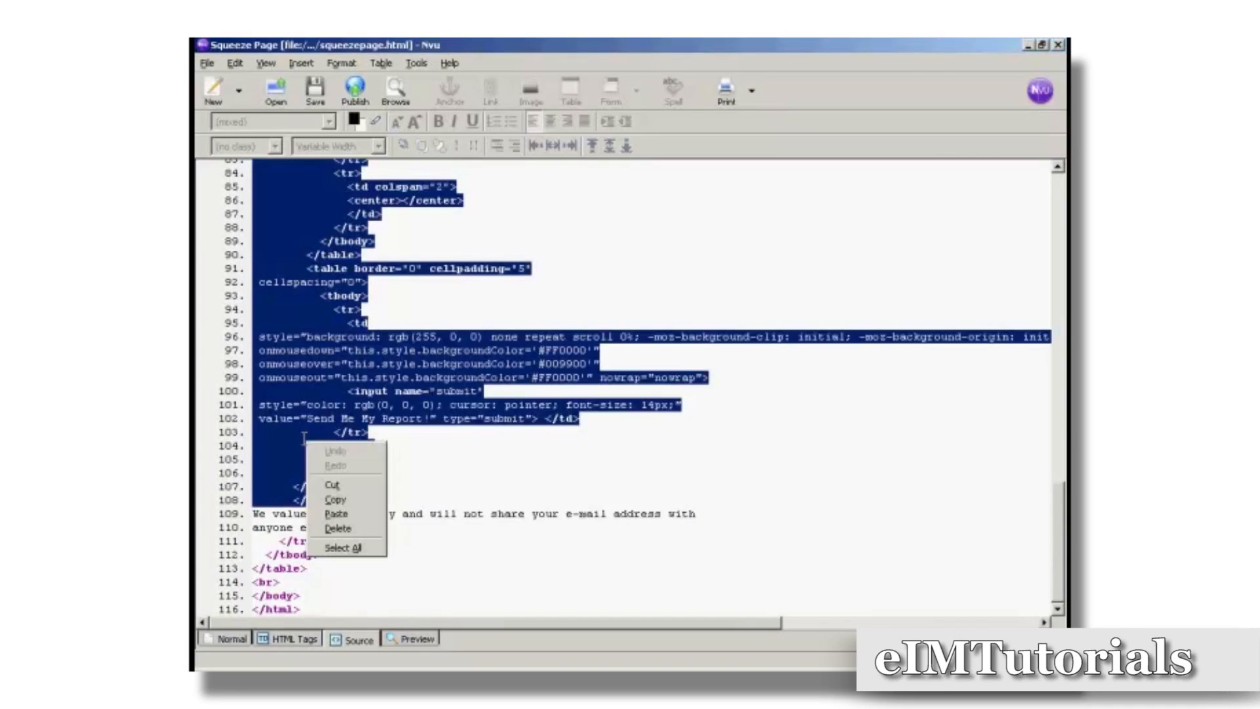
left_click(333, 485)
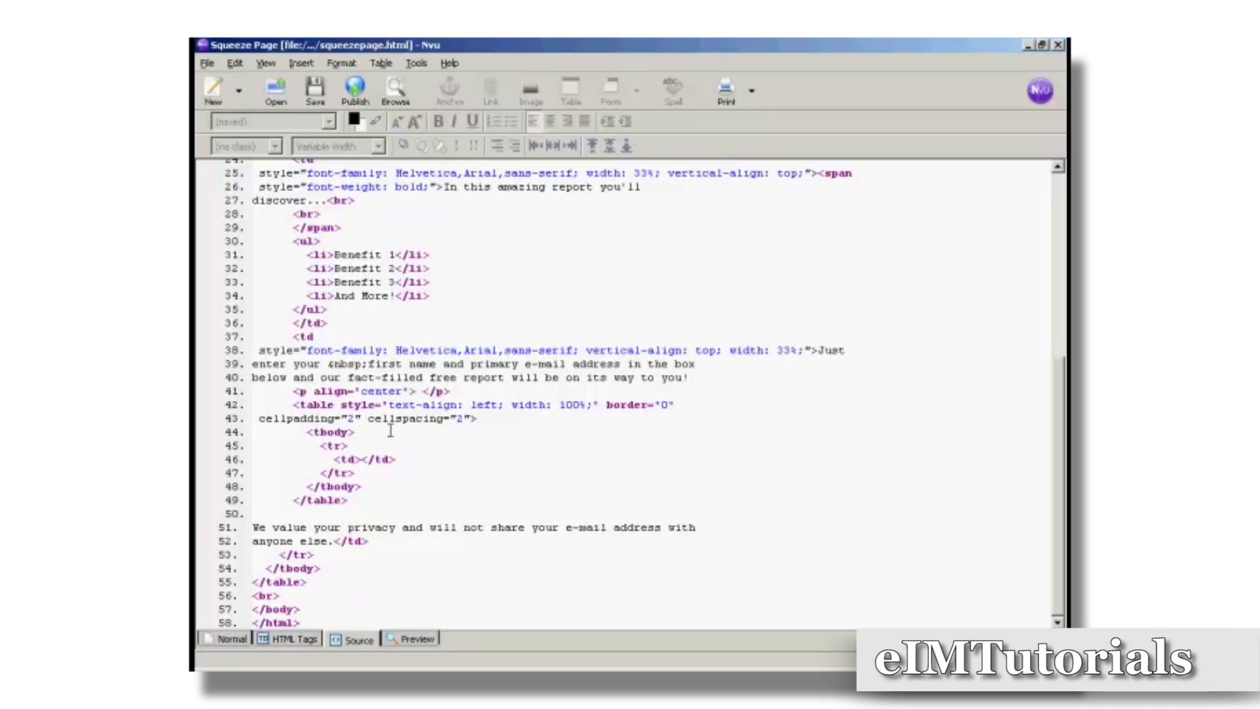
Paste the form code inside the nested table's empty td element and return to the normal editing view.
left_click(361, 460)
key("ctrl+v")
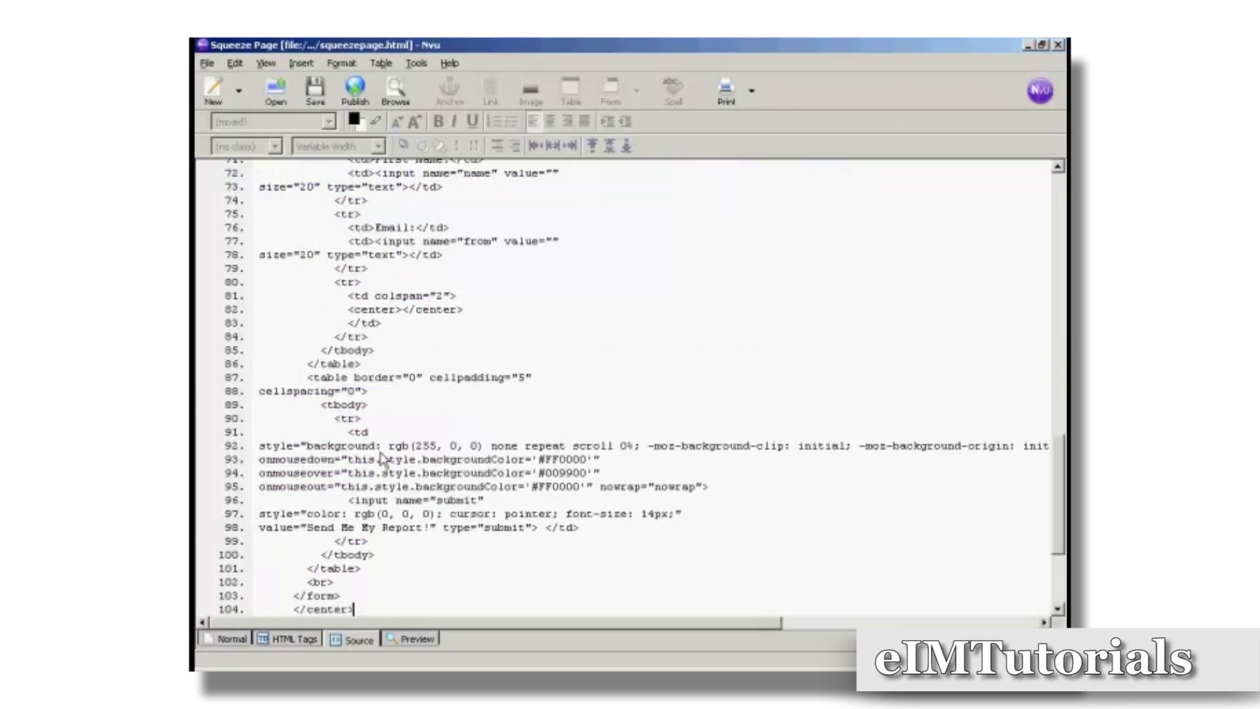
left_click(233, 639)
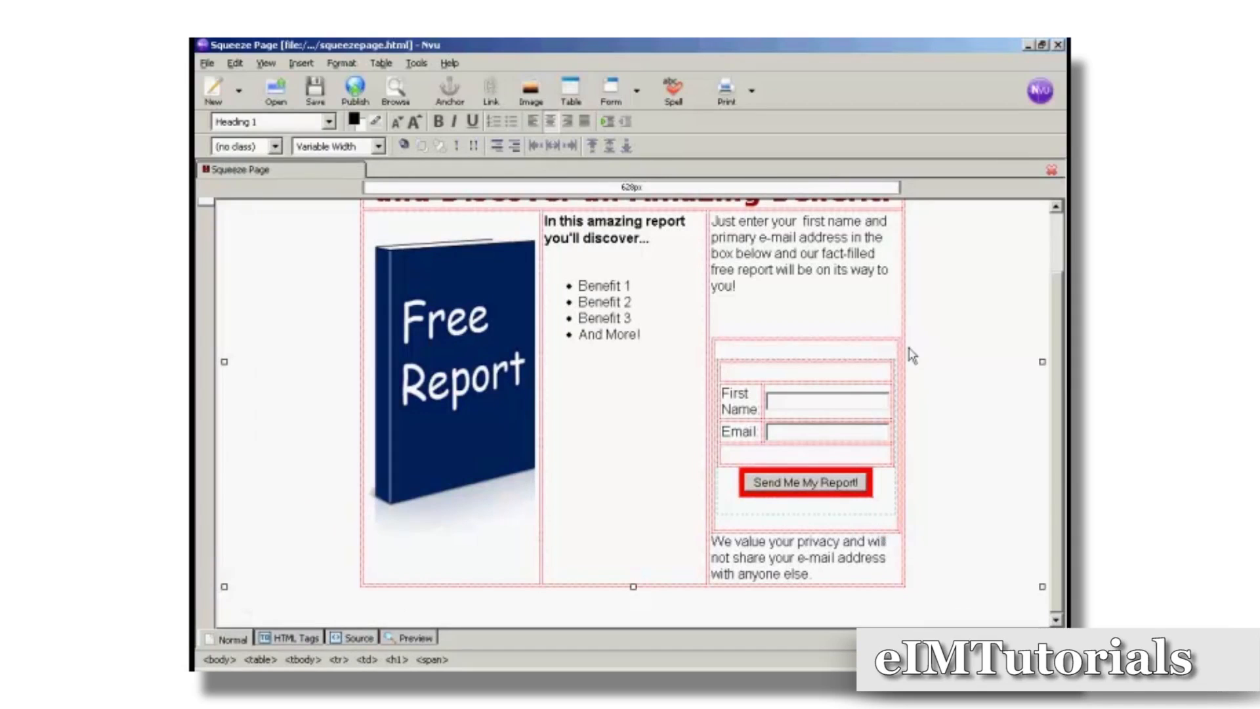
For the nested table around the opt-in form, set the border to 1 pixel and both spacing and padding to 0.
left_click(720, 342)
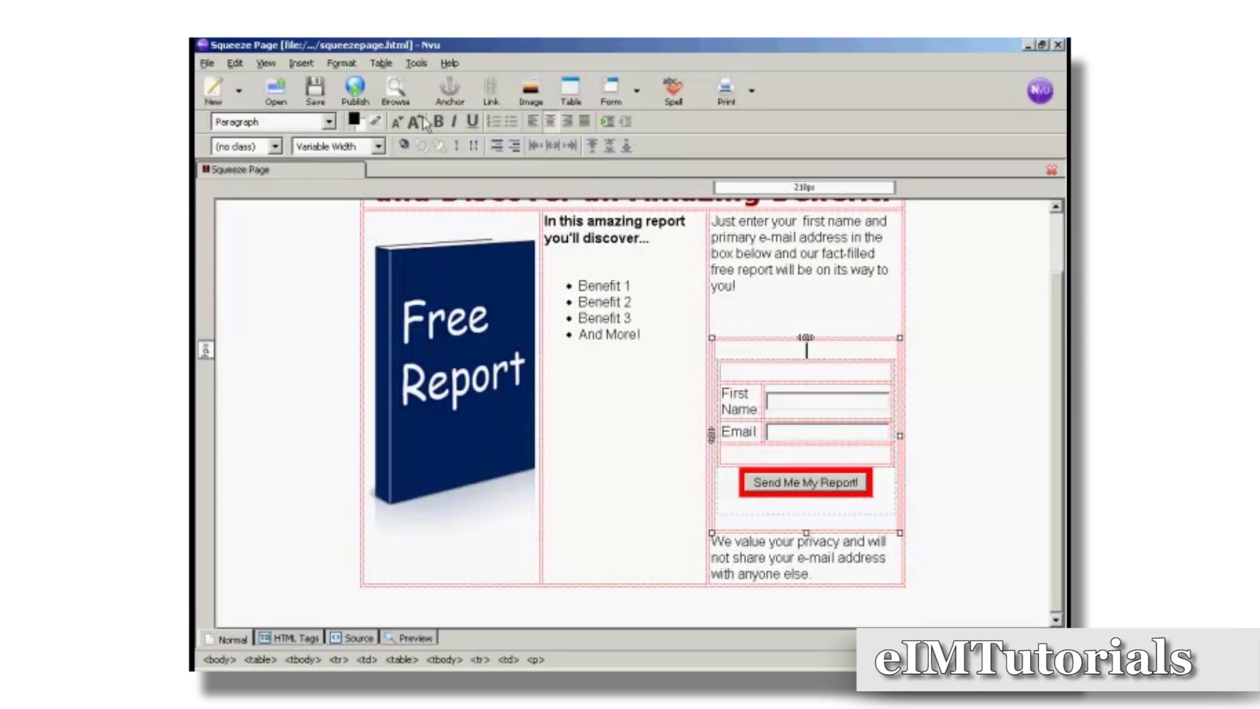
left_click(381, 64)
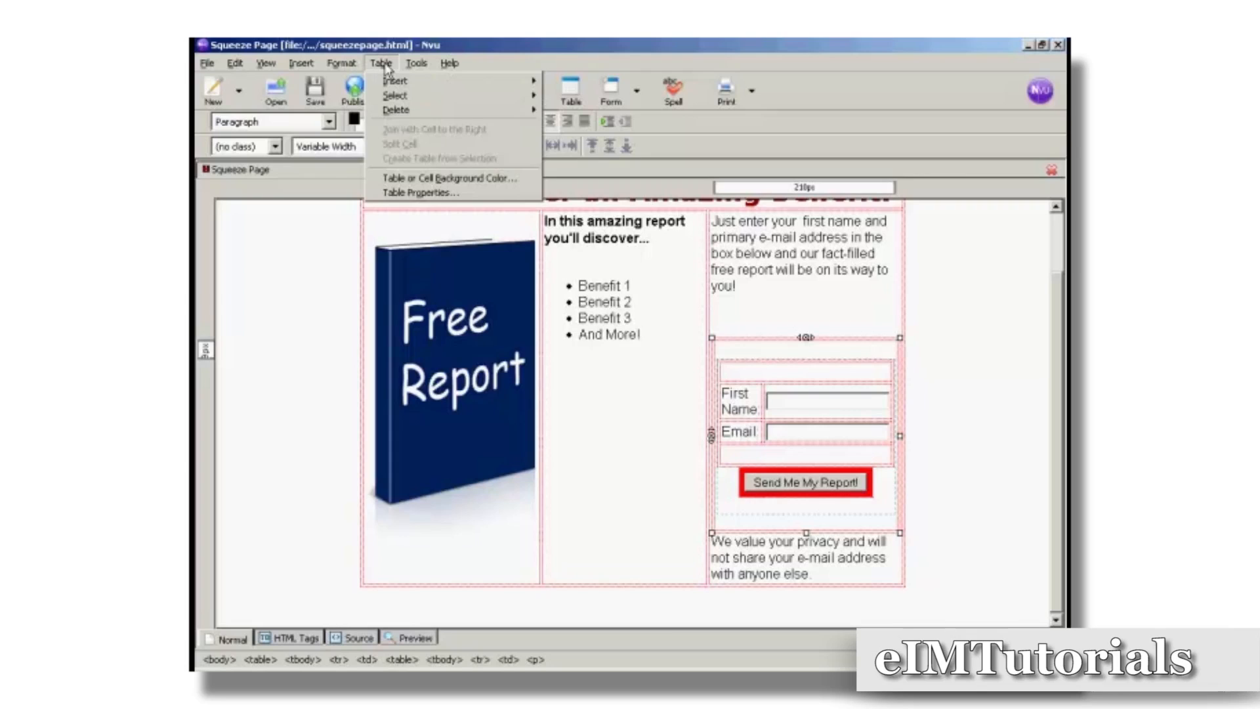
left_click(439, 194)
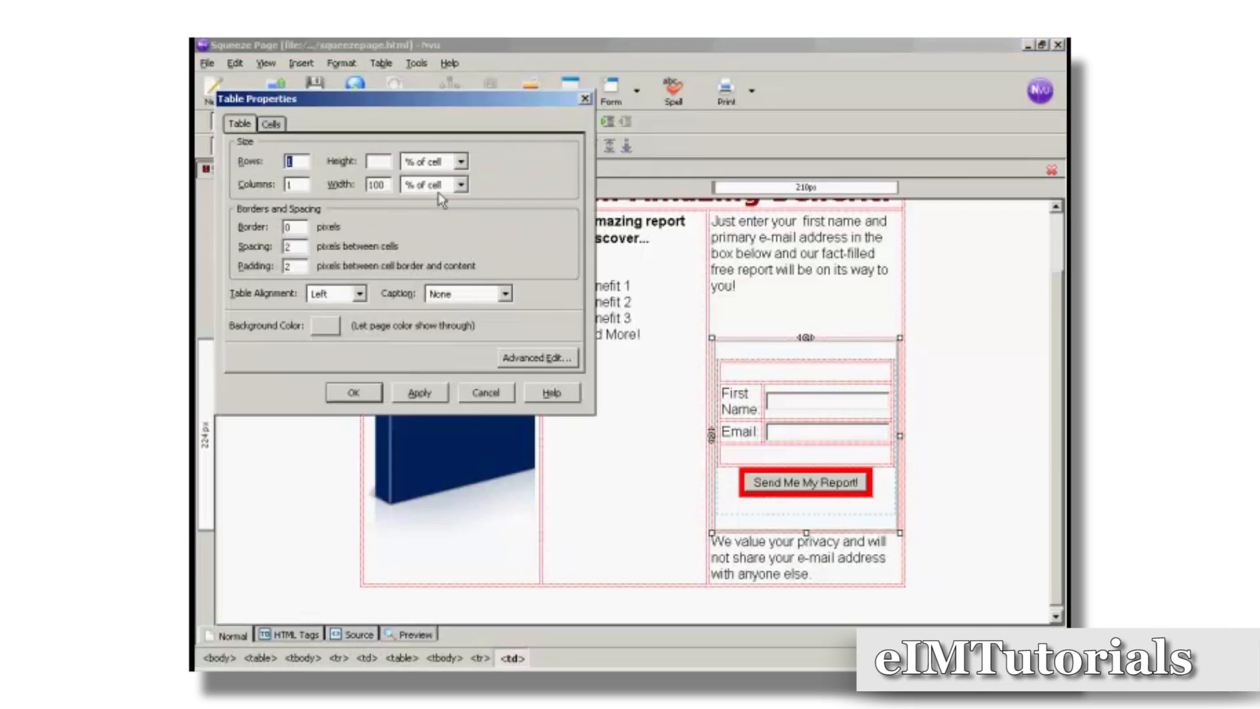
left_click(289, 227)
double_click(289, 227)
type("1")
double_click(287, 247)
type("0")
double_click(286, 266)
type("0")
Set the nested table's alignment to Center and apply the table properties.
left_click(361, 296)
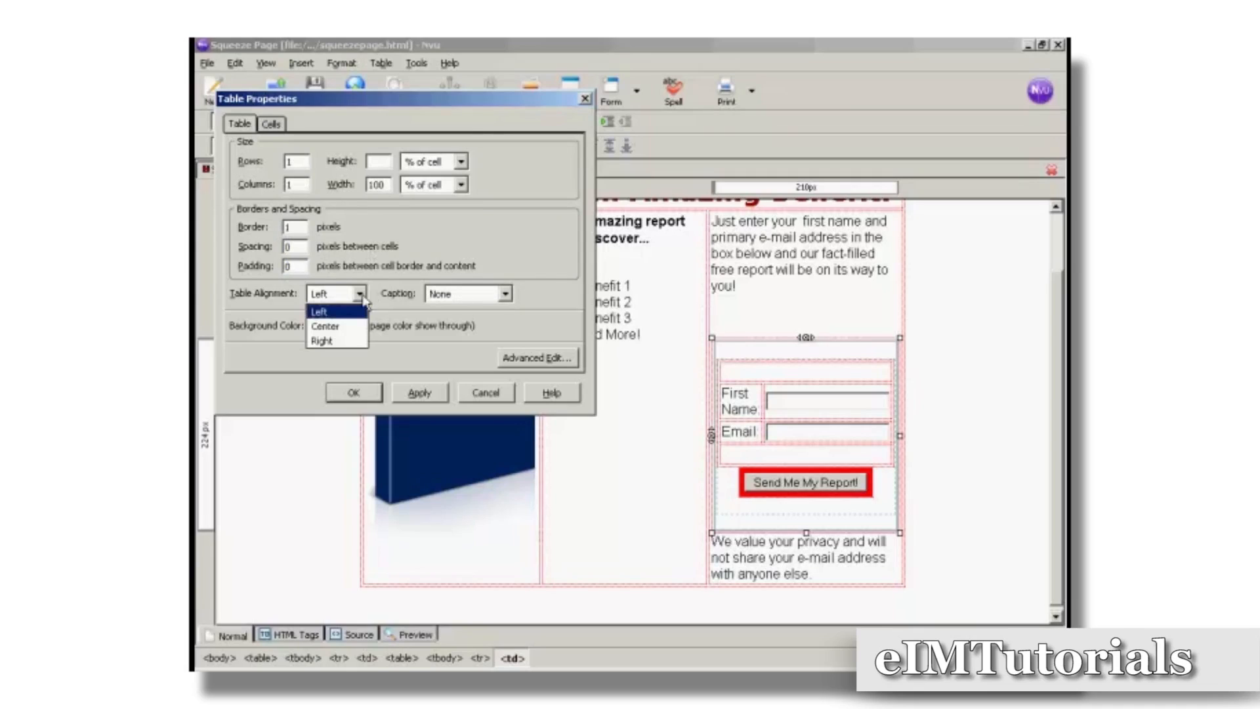
left_click(325, 326)
left_click(423, 397)
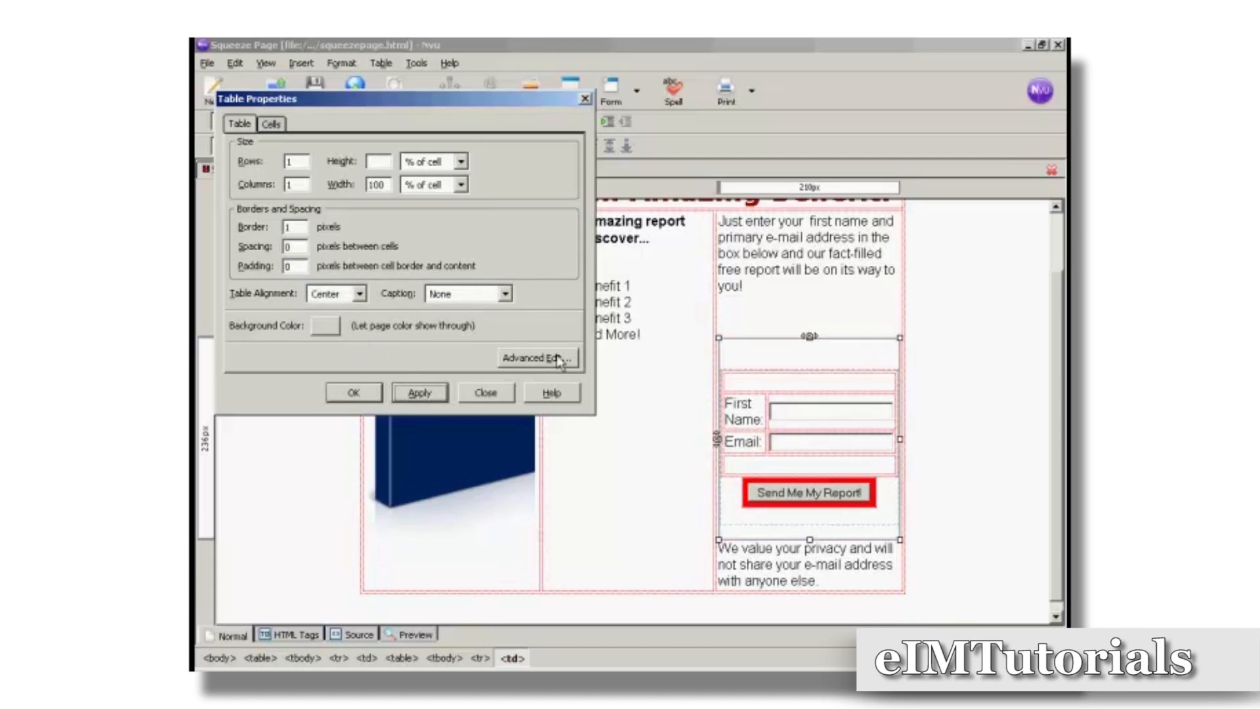
left_click(355, 393)
Save the page and reload squeezepage.html in Firefox to check the bordered opt-in form.
left_click(740, 311)
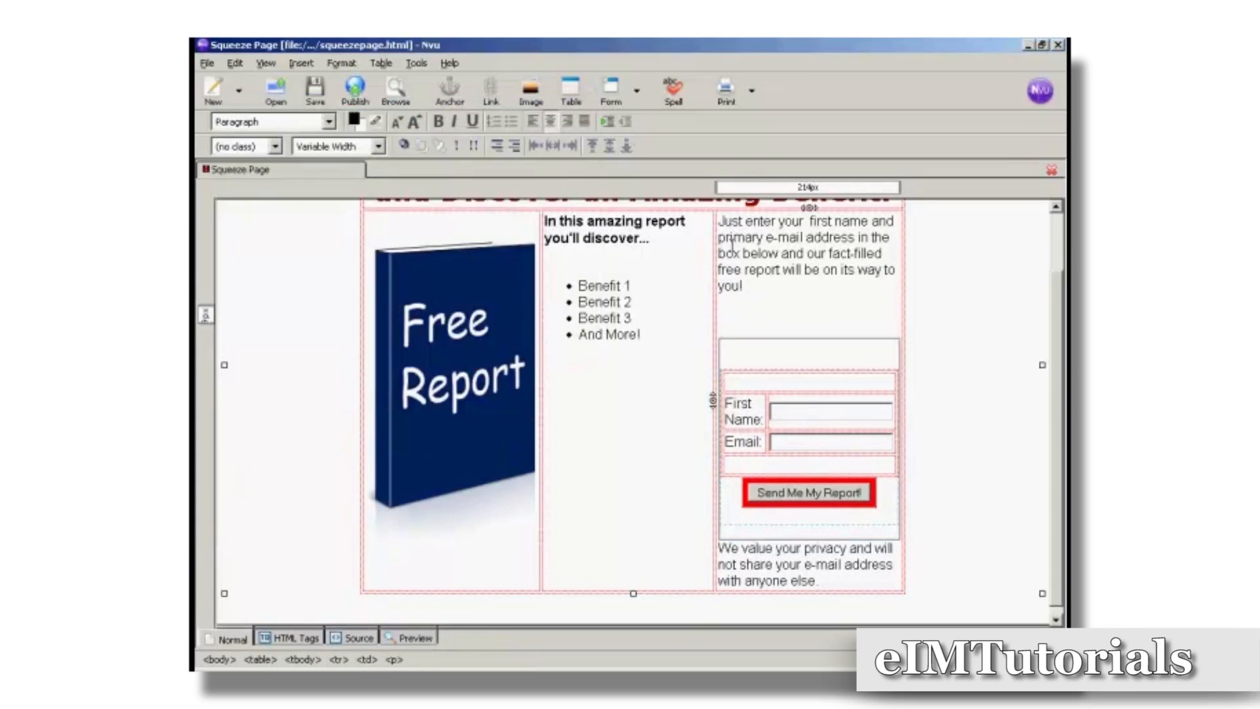
left_click(736, 360)
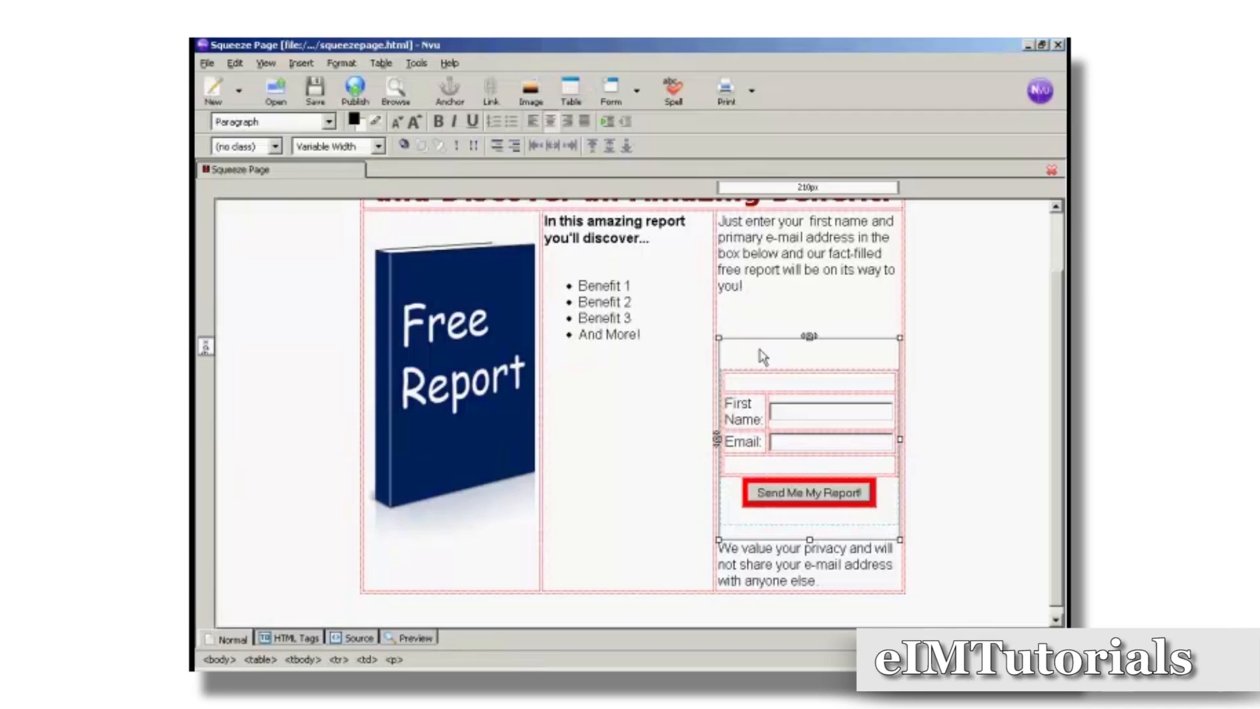
left_click(315, 89)
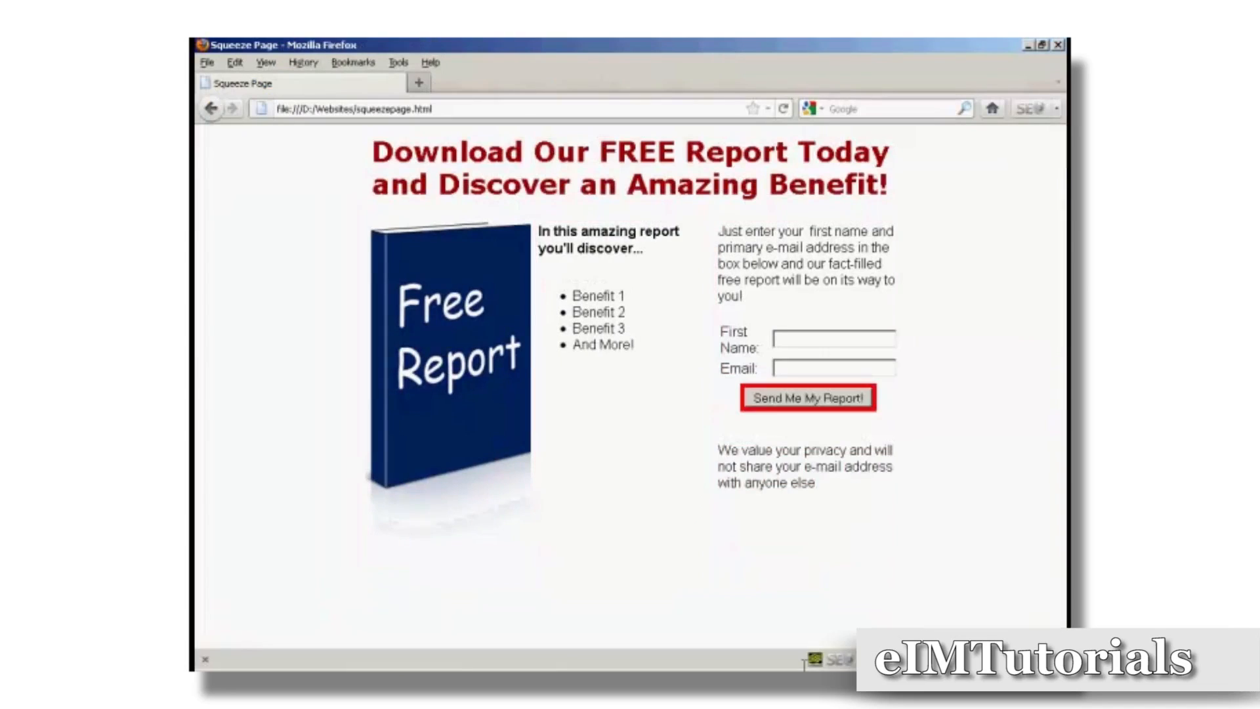
left_click(783, 110)
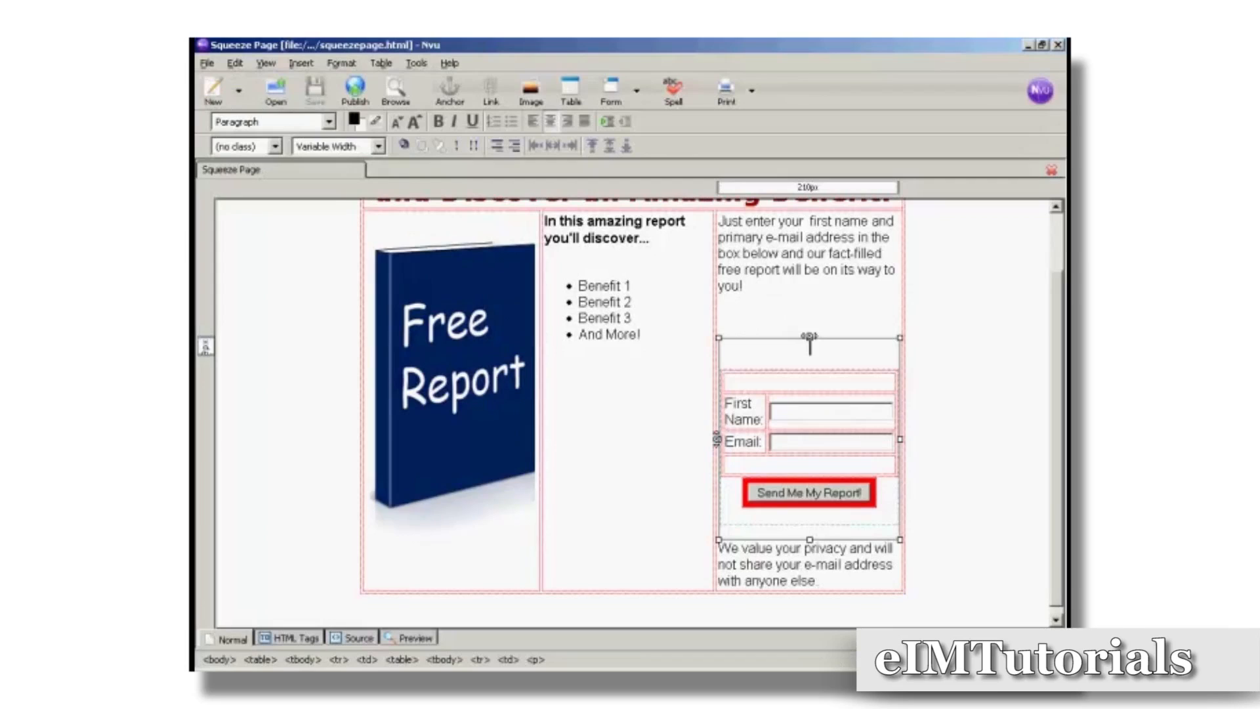
Switch back to Nvu, add a blank line above the privacy note, and save the page and reload it in Firefox.
left_click(719, 549)
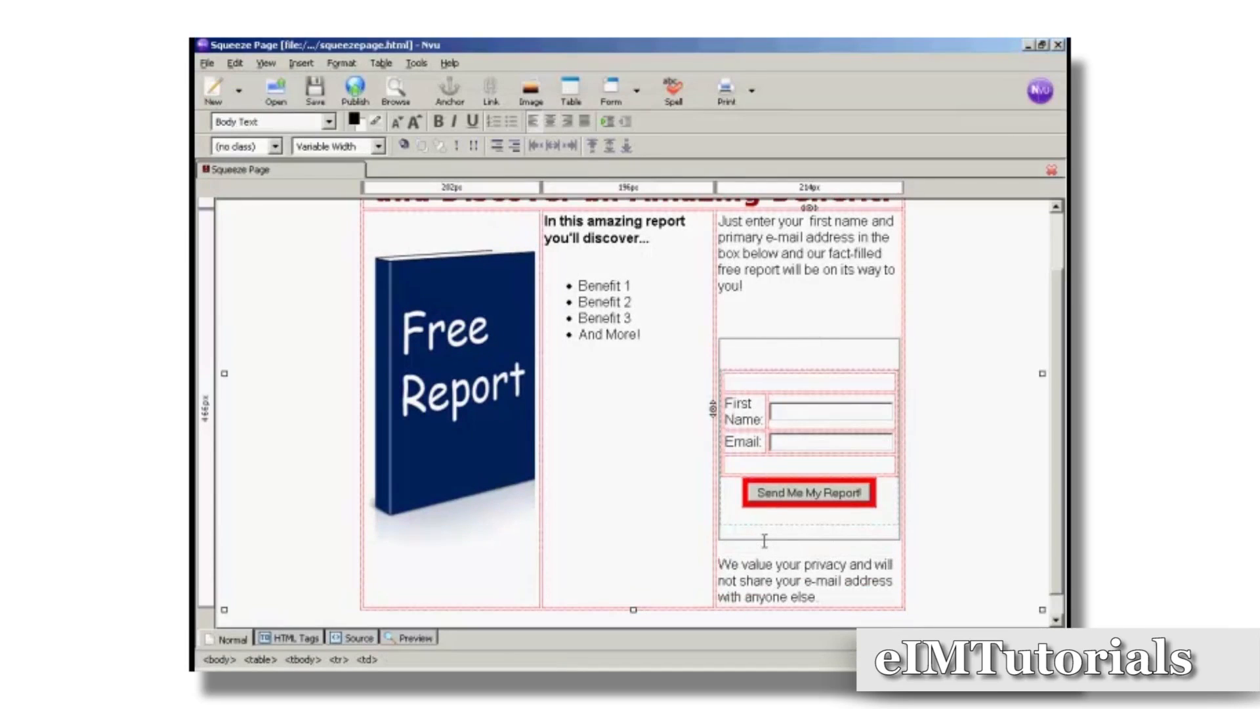
left_click(316, 93)
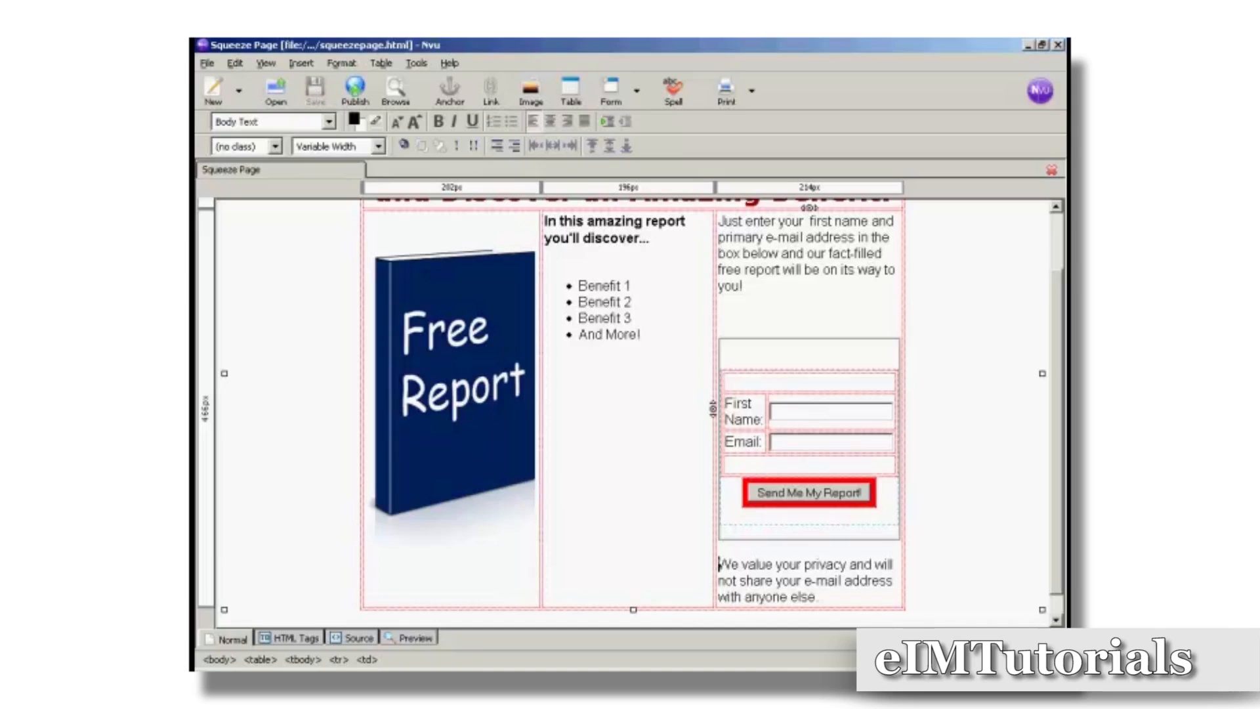
key("alt+Tab")
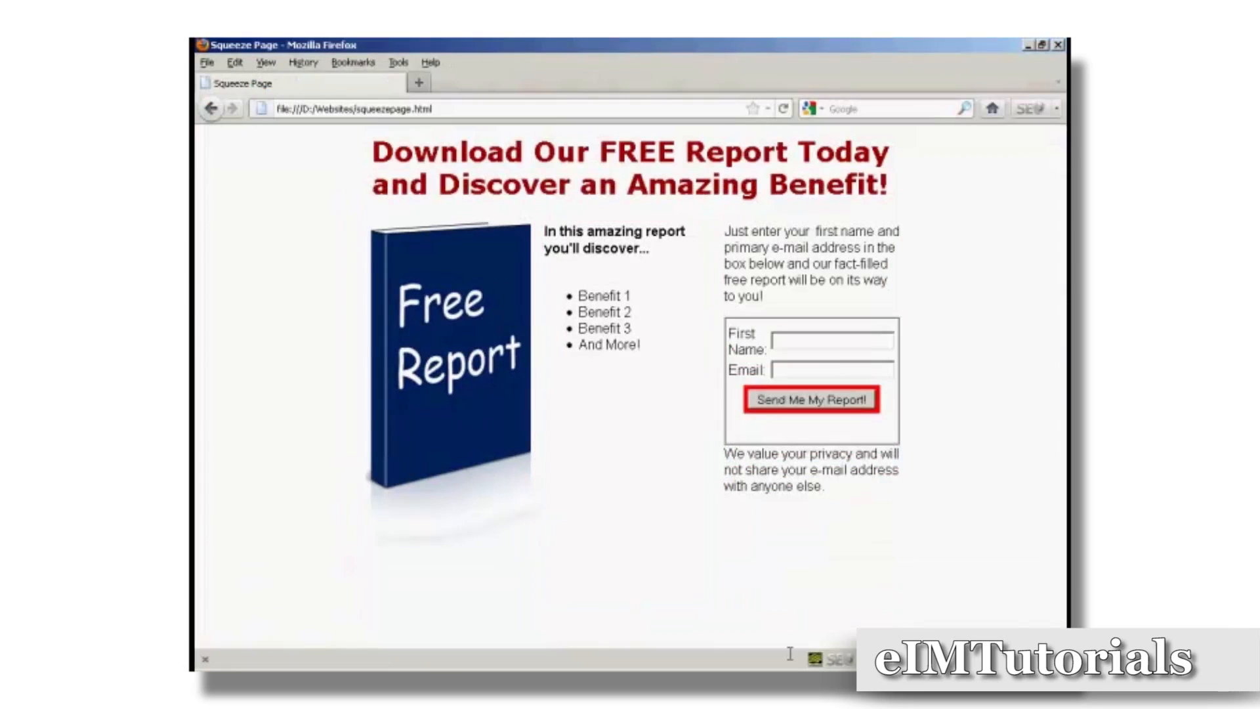
left_click(785, 110)
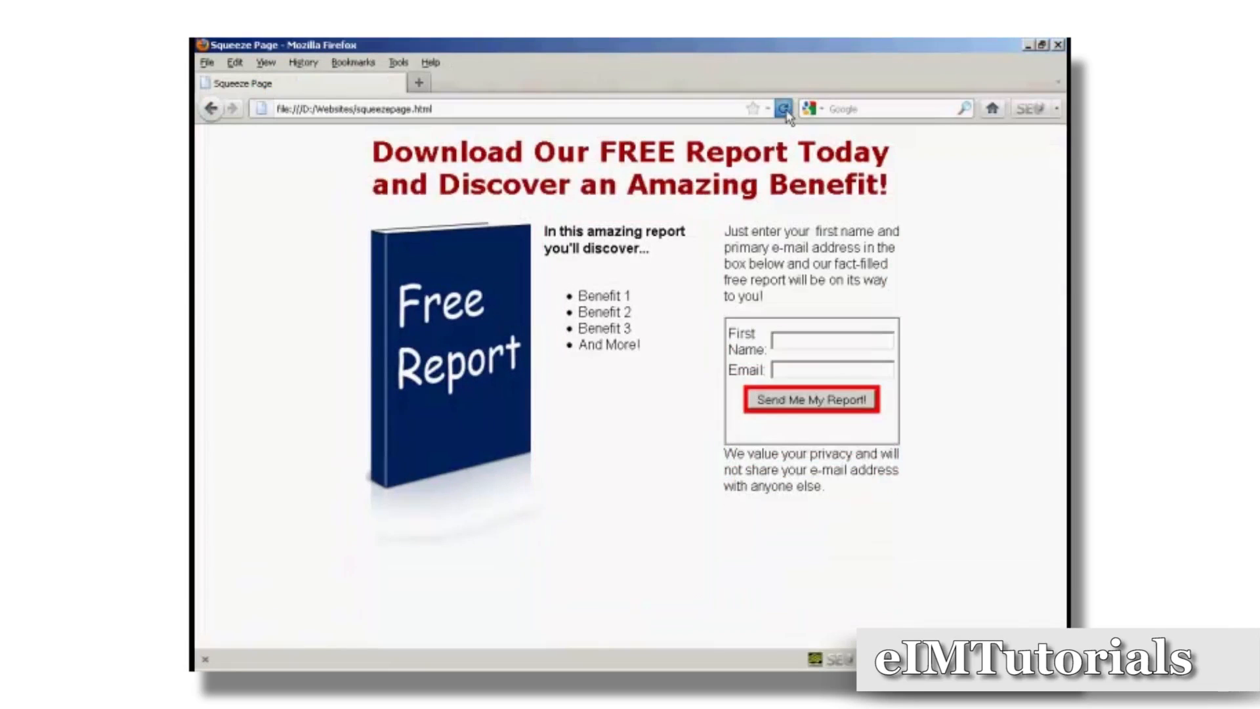